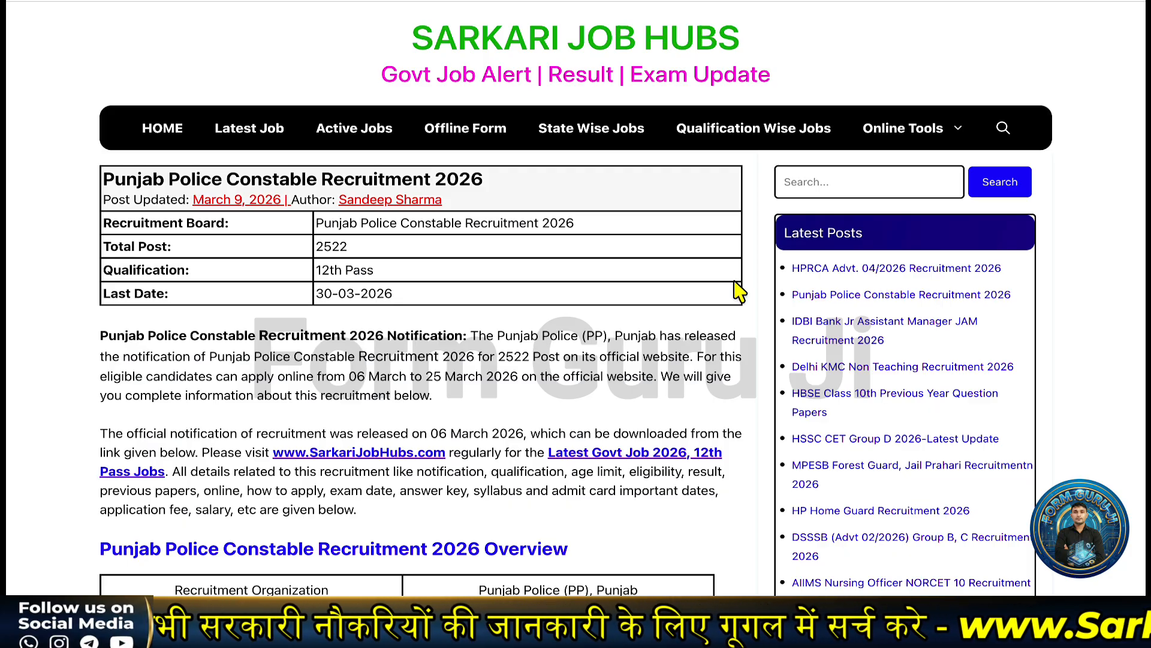
- Scroll past the fee, age limit (18–28 years), selection and how-to-apply sections to the Important Link table
{"action": "scroll", "coordinate": [620, 360], "scroll_direction": "down", "scroll_amount": 5}
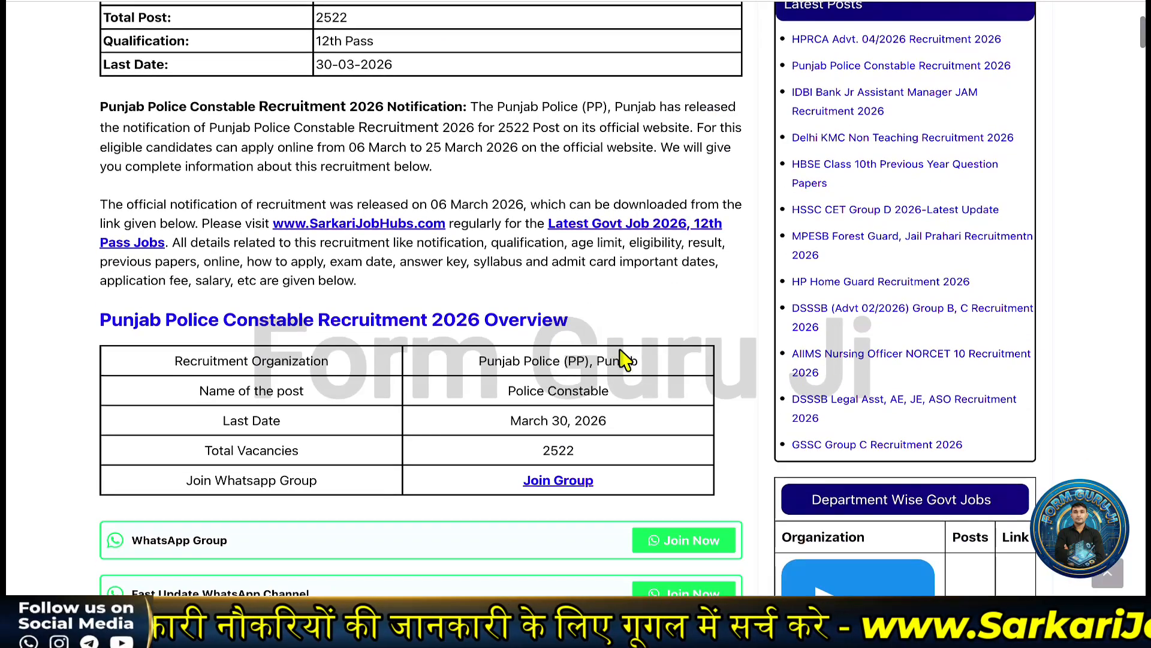
{"action": "scroll", "coordinate": [624, 359], "scroll_direction": "down", "scroll_amount": 4}
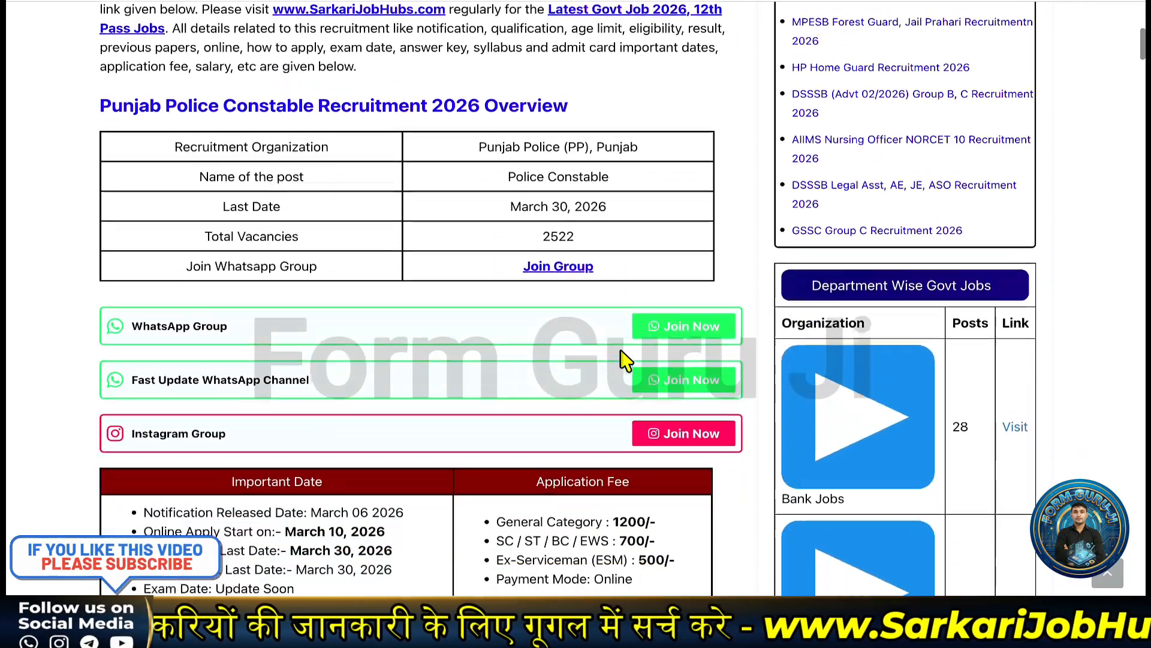
{"action": "scroll", "coordinate": [623, 360], "scroll_direction": "down", "scroll_amount": 2}
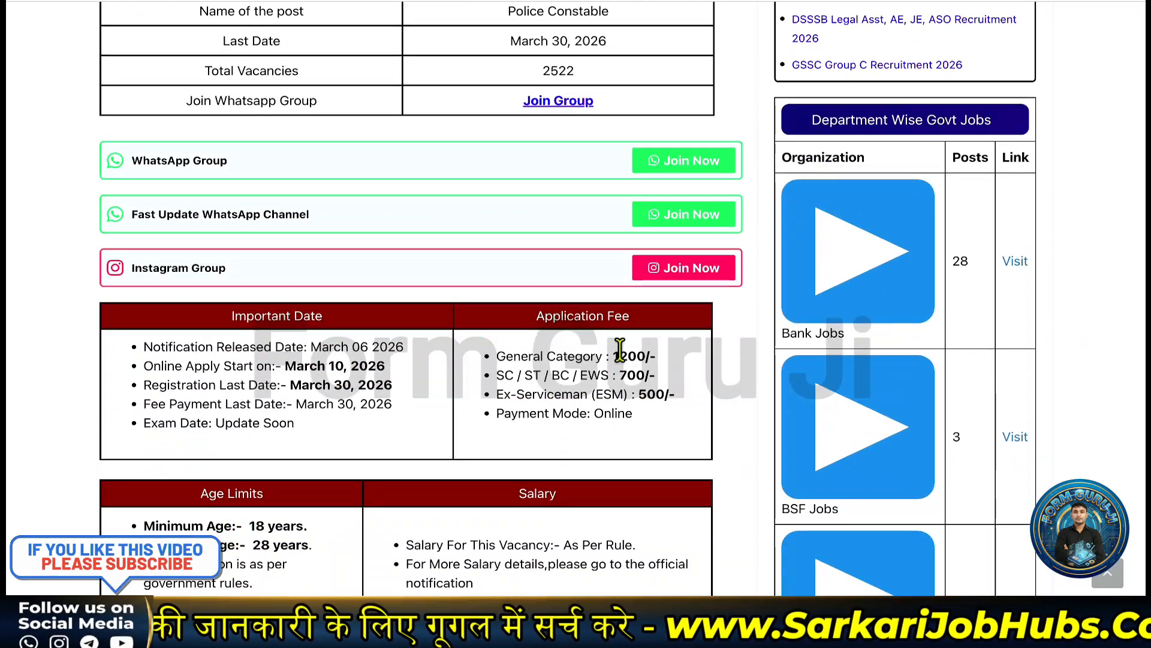
{"action": "scroll", "coordinate": [620, 347], "scroll_direction": "down", "scroll_amount": 4}
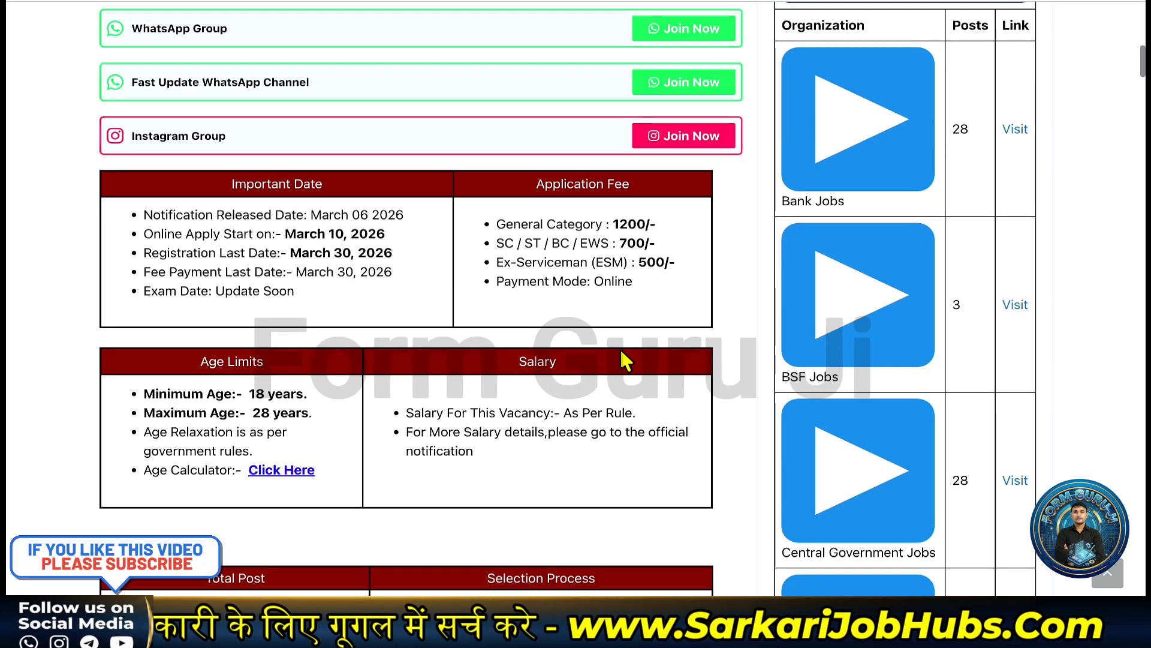
{"action": "scroll", "coordinate": [624, 359], "scroll_direction": "down", "scroll_amount": 1}
{"action": "scroll", "coordinate": [624, 360], "scroll_direction": "down", "scroll_amount": 4}
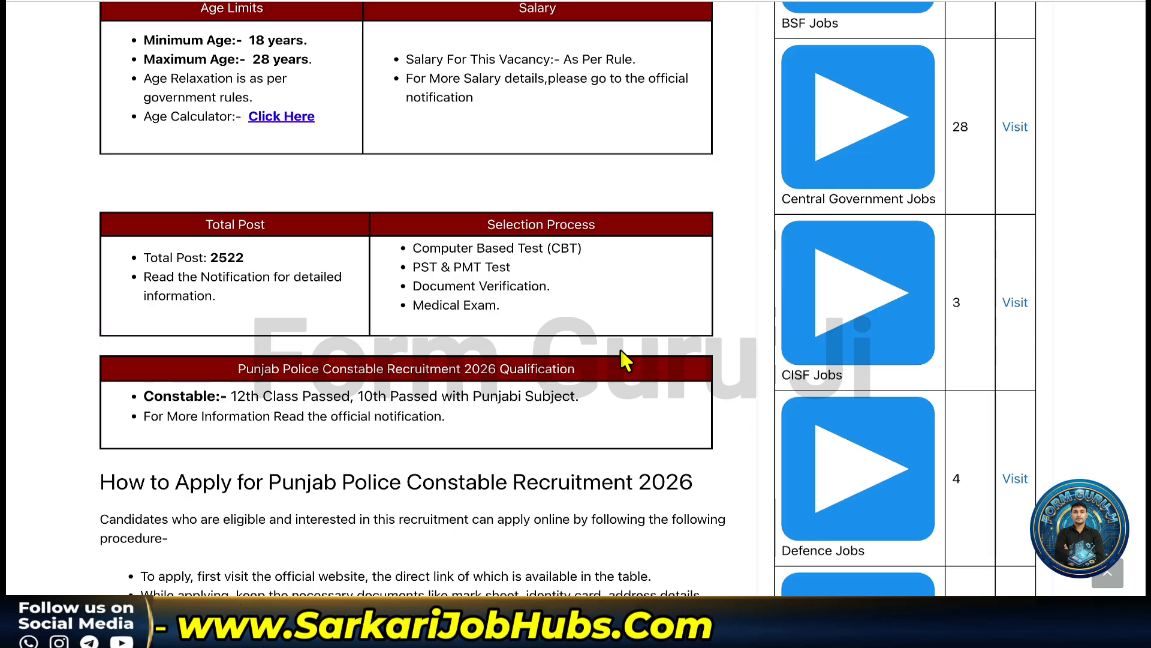
{"action": "scroll", "coordinate": [623, 360], "scroll_direction": "down", "scroll_amount": 8}
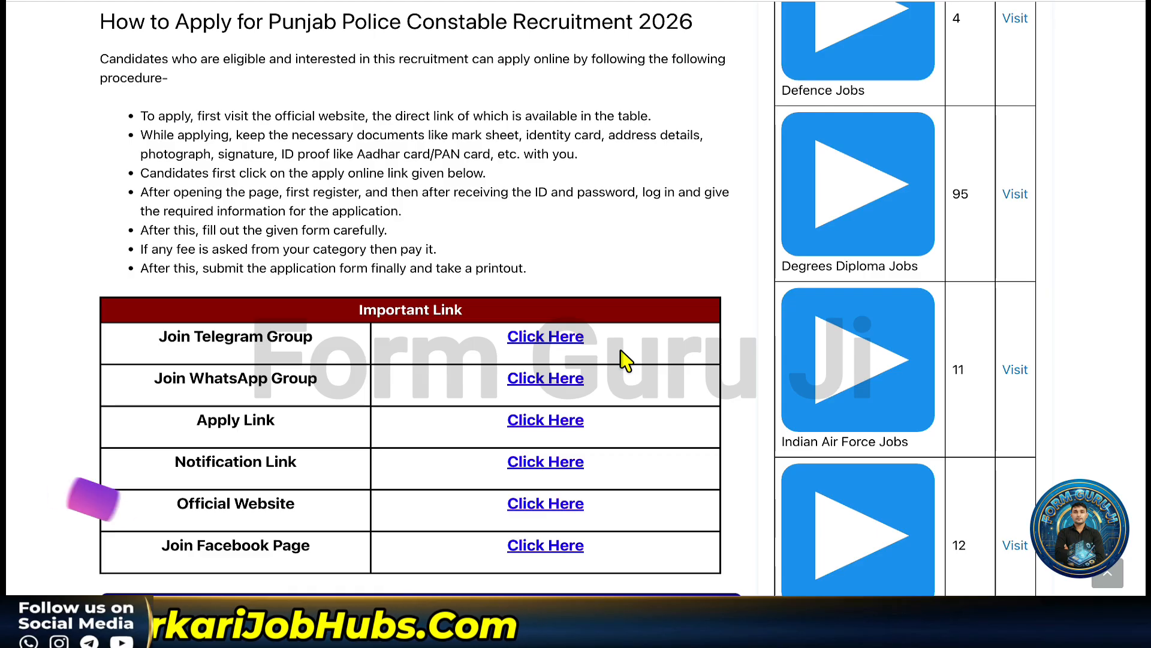
- Follow the official 'Click Here' apply link and choose REGISTER on the Punjab Police portal
{"action": "left_click", "coordinate": [543, 425]}
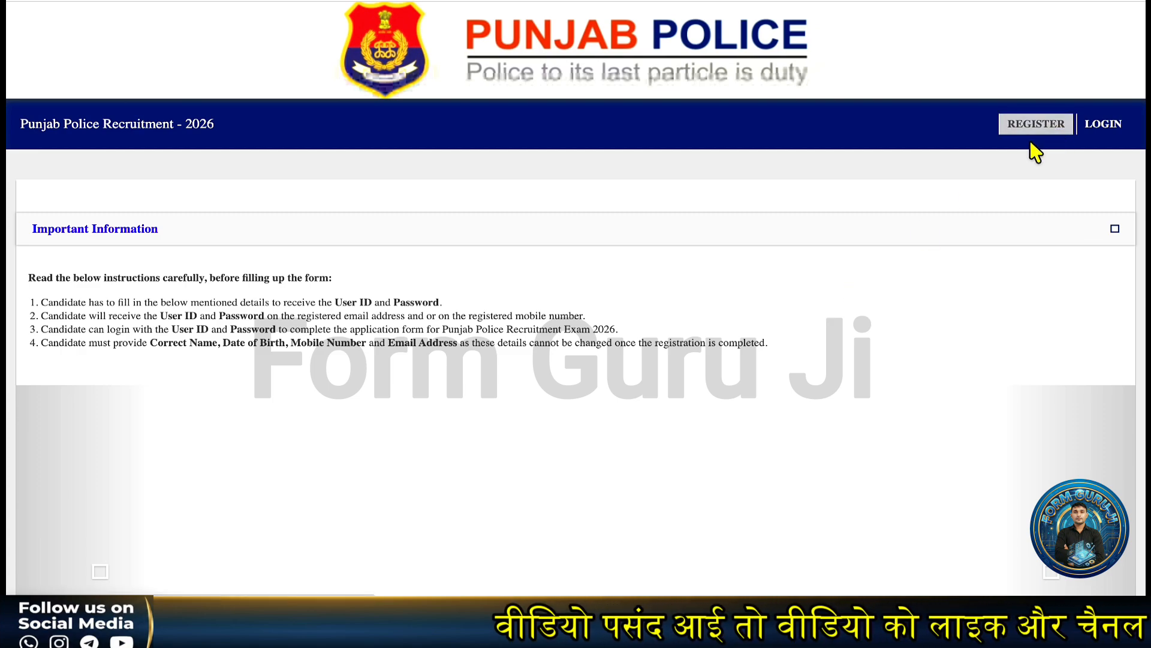
{"action": "left_click", "coordinate": [1033, 127]}
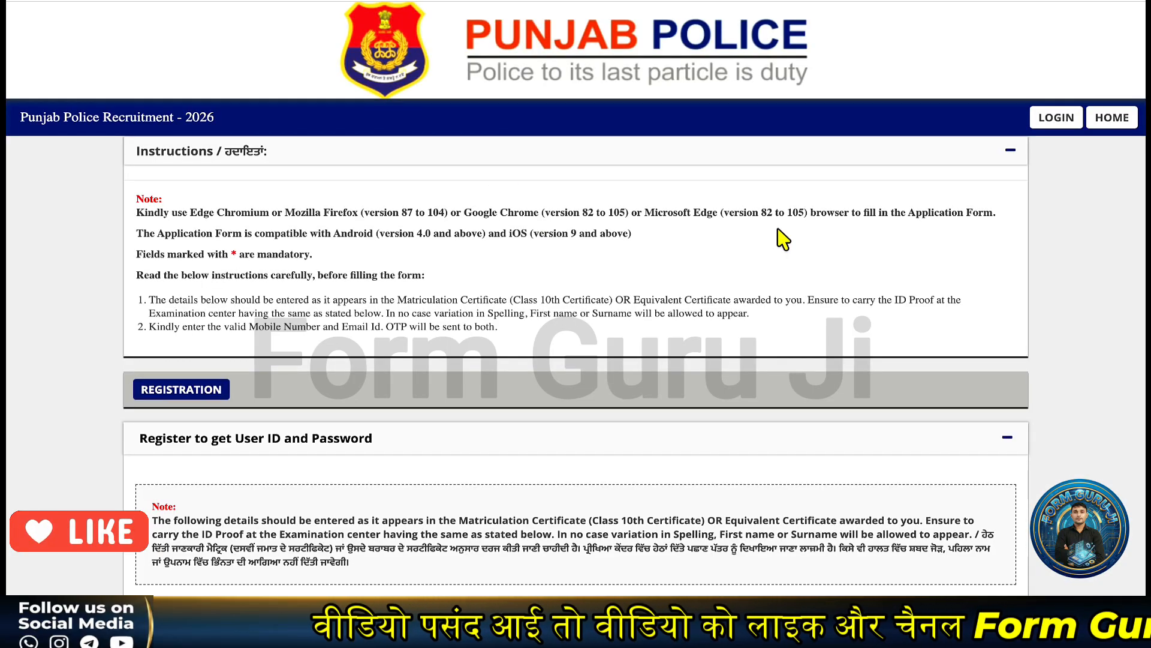
- Enter the candidate's first and last name, tick the declaration, and answer No to name change
{"action": "scroll", "coordinate": [604, 257], "scroll_direction": "down", "scroll_amount": 4}
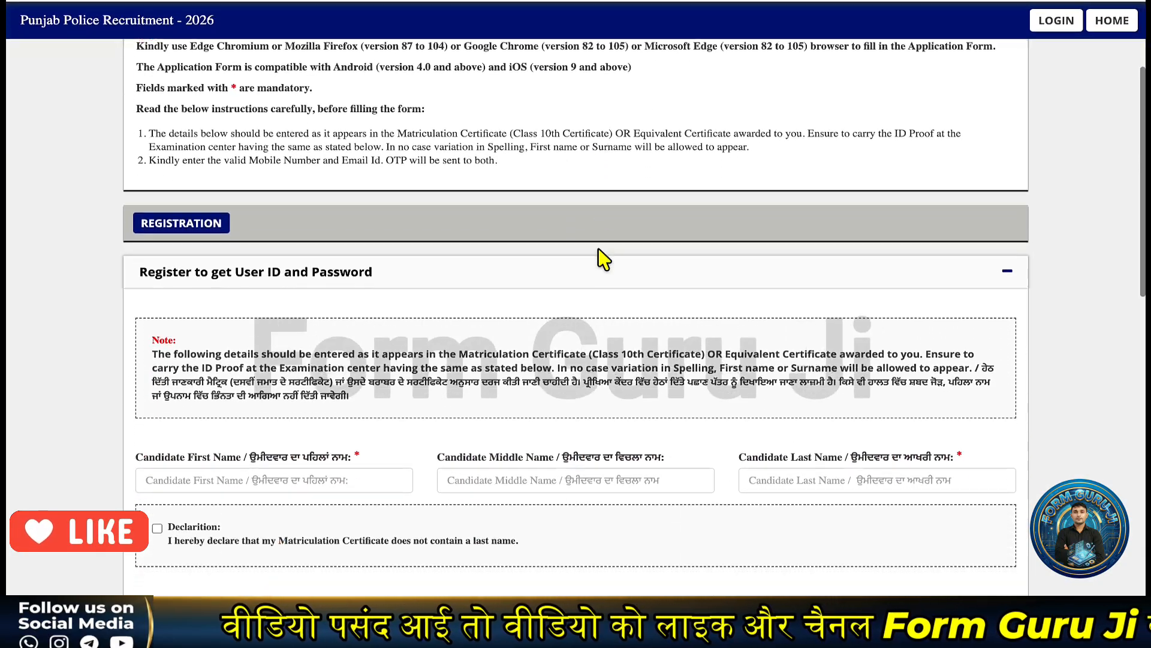
{"action": "scroll", "coordinate": [603, 257], "scroll_direction": "down", "scroll_amount": 1}
{"action": "scroll", "coordinate": [497, 275], "scroll_direction": "down", "scroll_amount": 1}
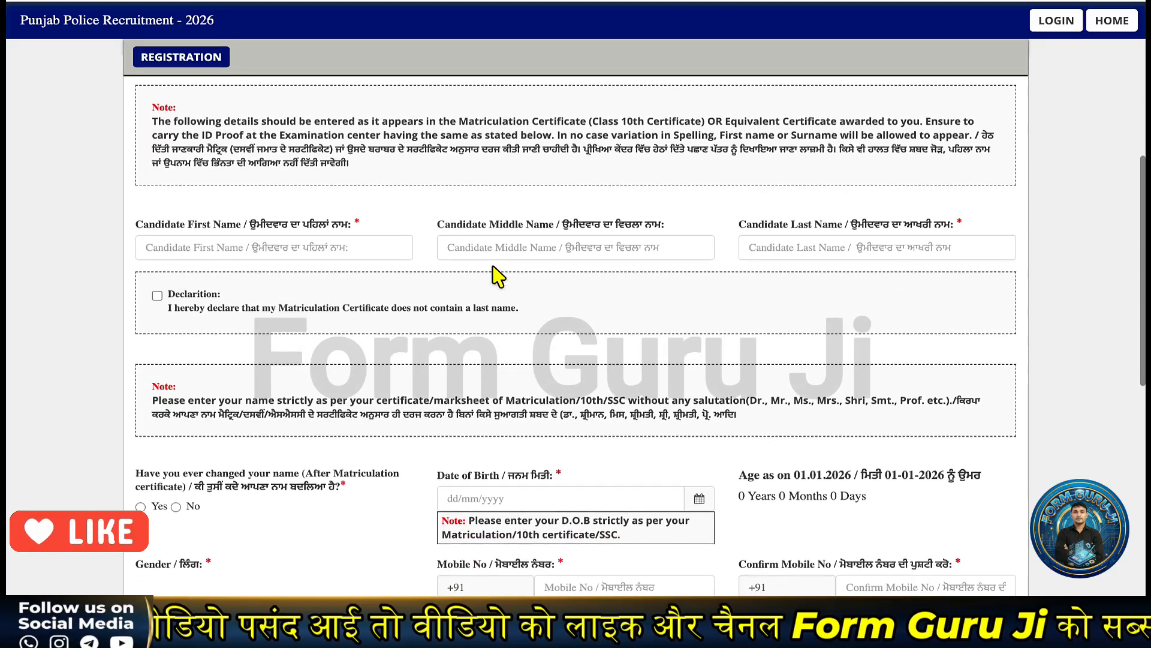
{"action": "left_click", "coordinate": [273, 251]}
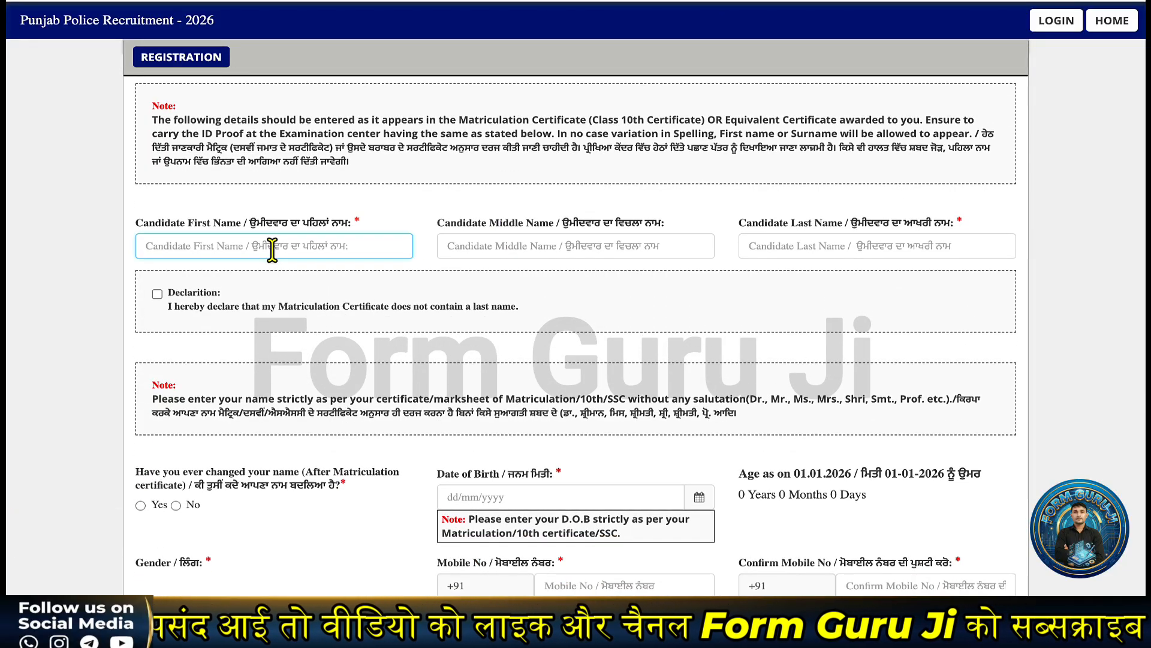
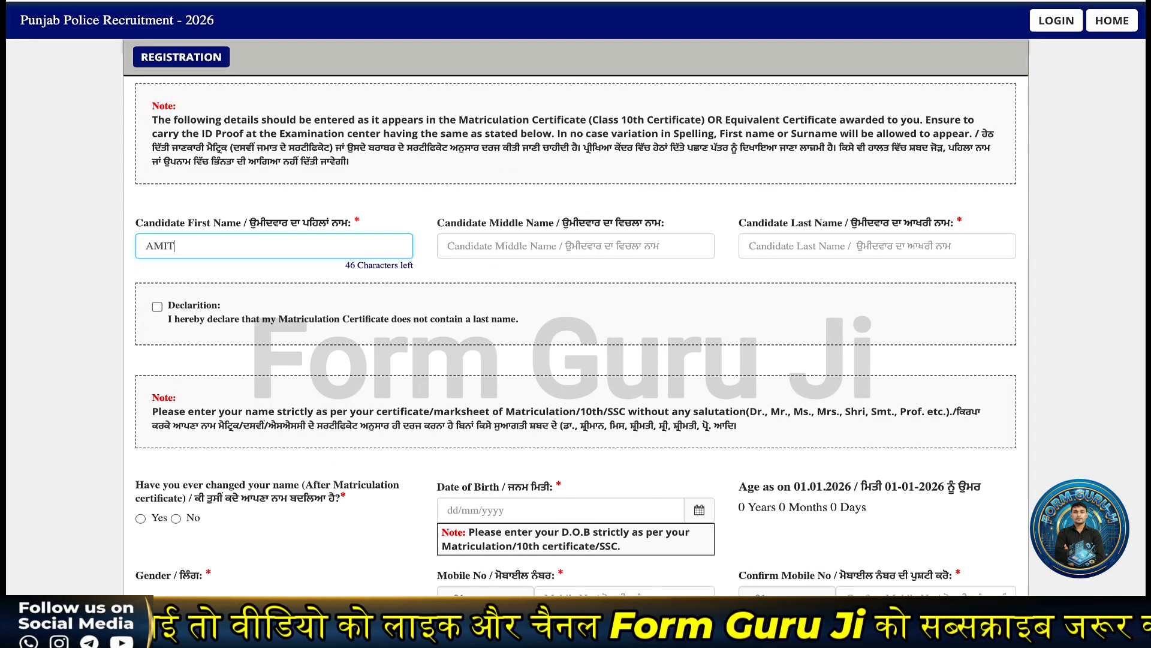
{"action": "left_click", "coordinate": [764, 251]}
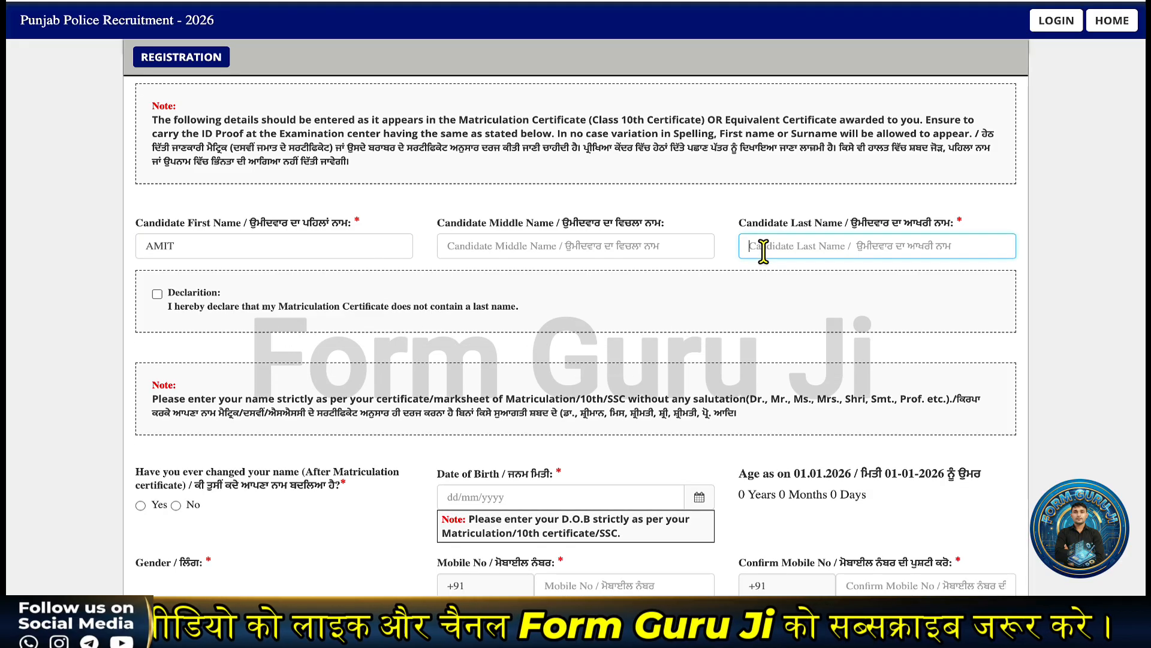
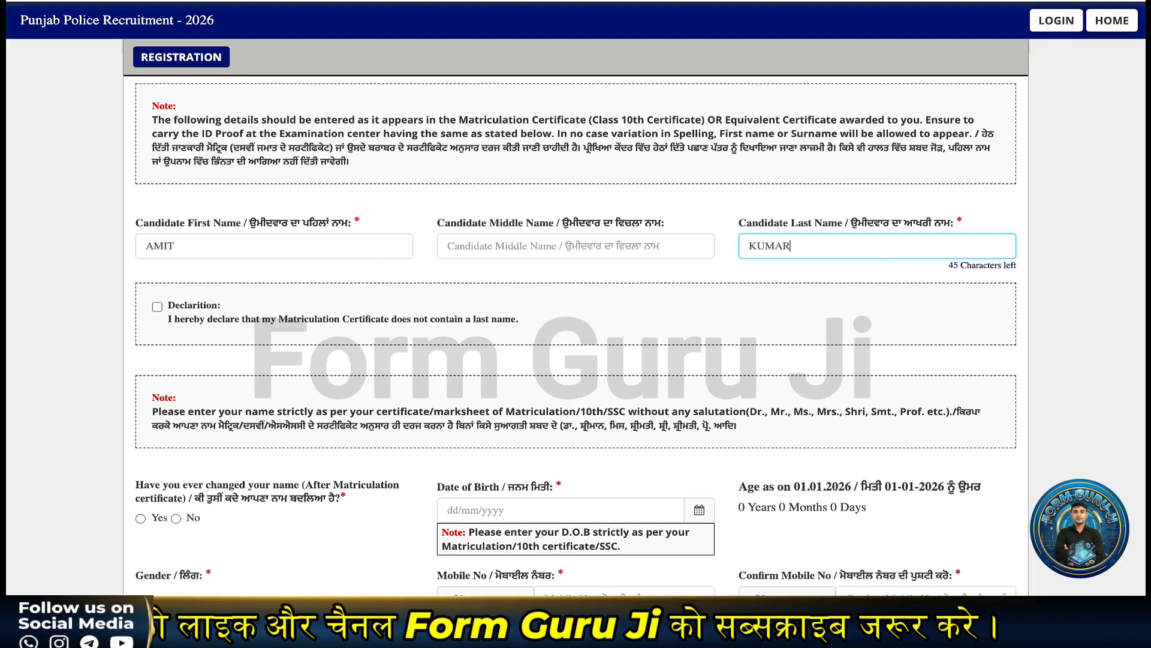
{"action": "left_click", "coordinate": [667, 330]}
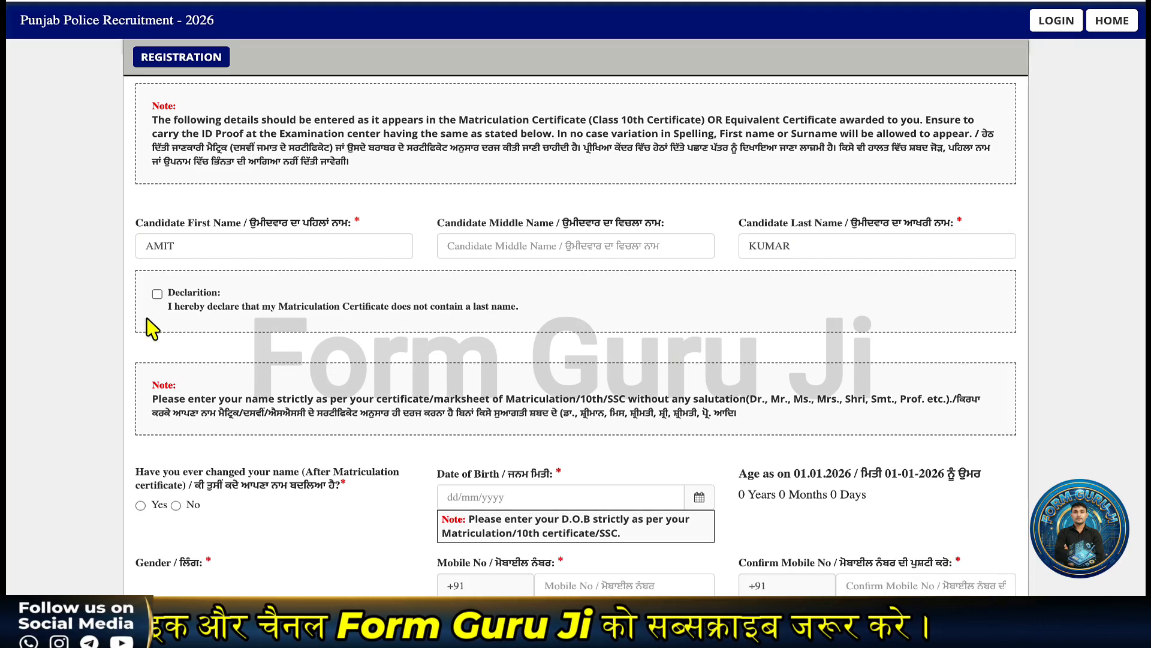
{"action": "scroll", "coordinate": [246, 334], "scroll_direction": "down", "scroll_amount": 4}
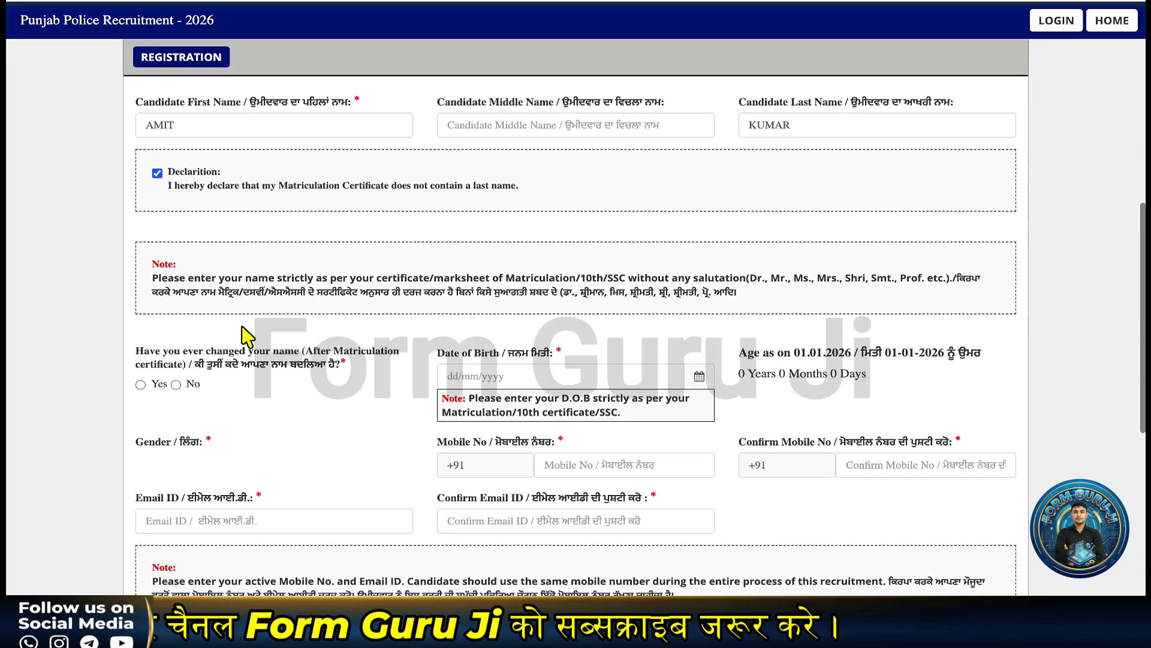
{"action": "scroll", "coordinate": [242, 327], "scroll_direction": "down", "scroll_amount": 1}
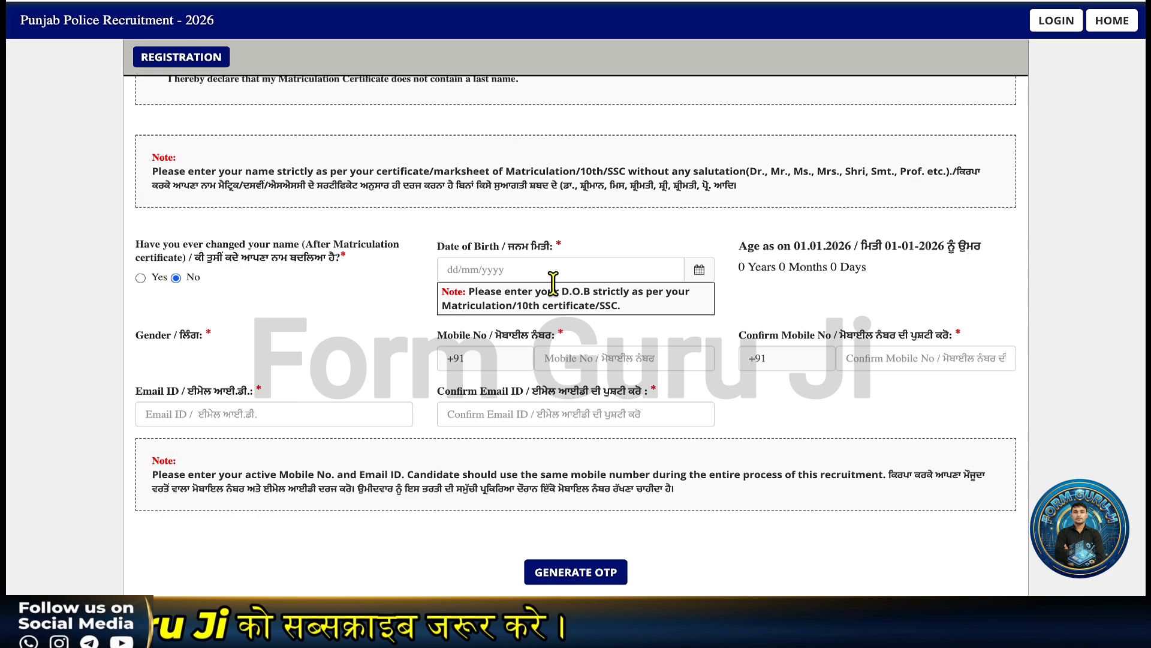
- Set the date of birth to 01/01/2002 in the calendar picker
{"action": "left_click", "coordinate": [698, 269]}
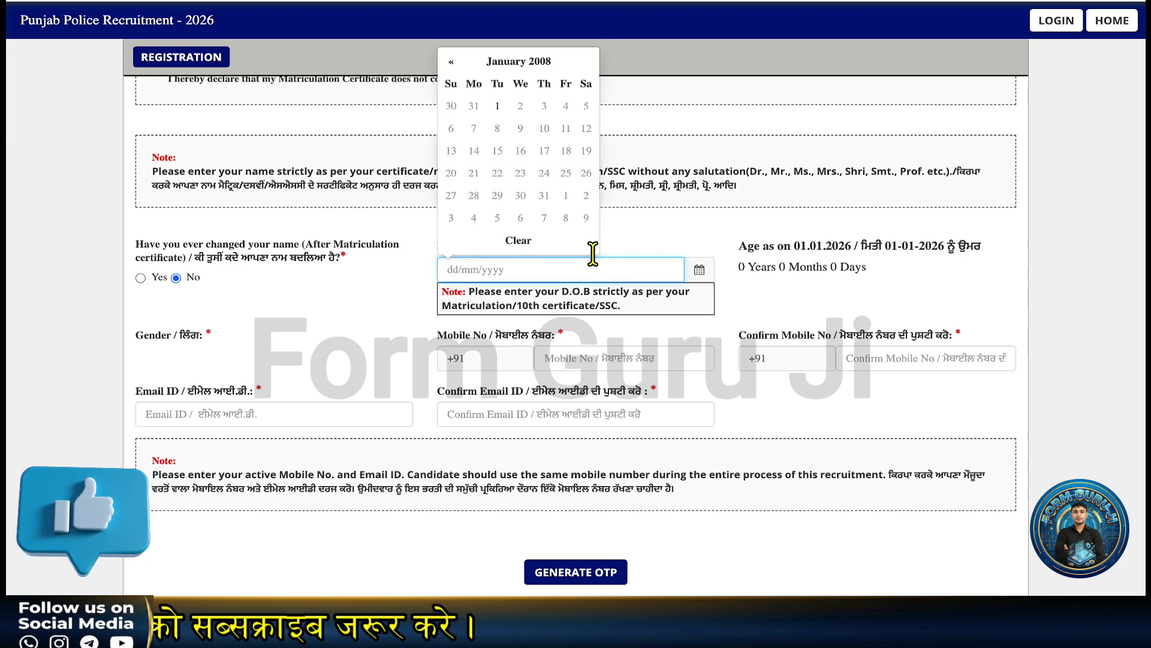
{"action": "left_click", "coordinate": [540, 63]}
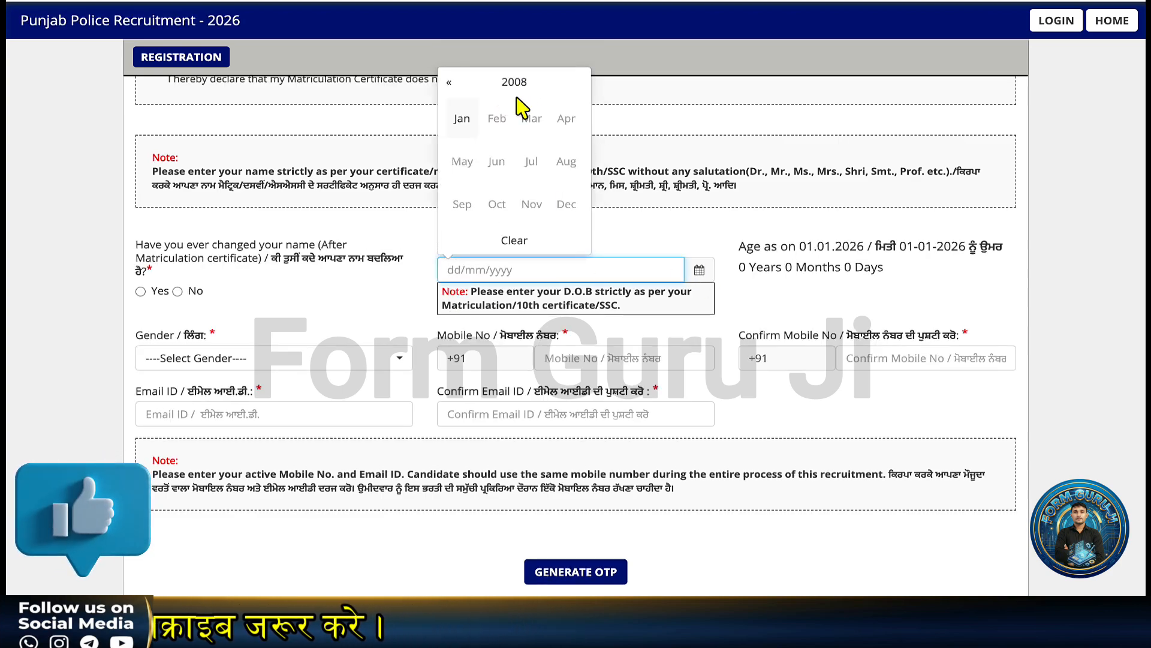
{"action": "left_click", "coordinate": [450, 84]}
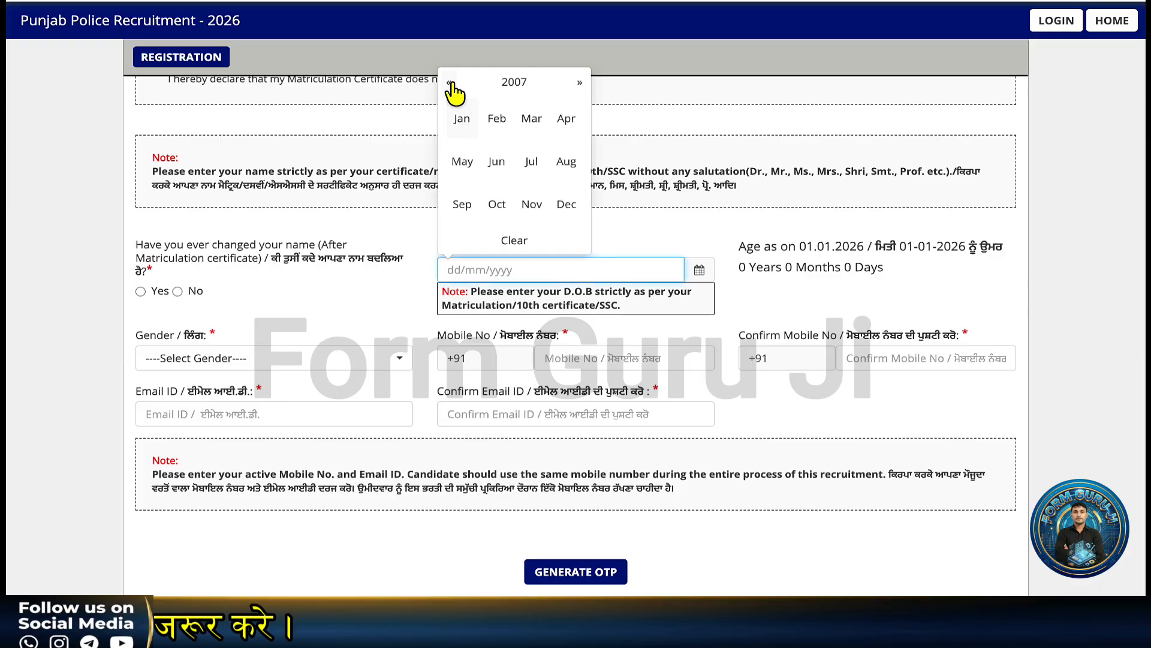
{"action": "left_click", "coordinate": [450, 84]}
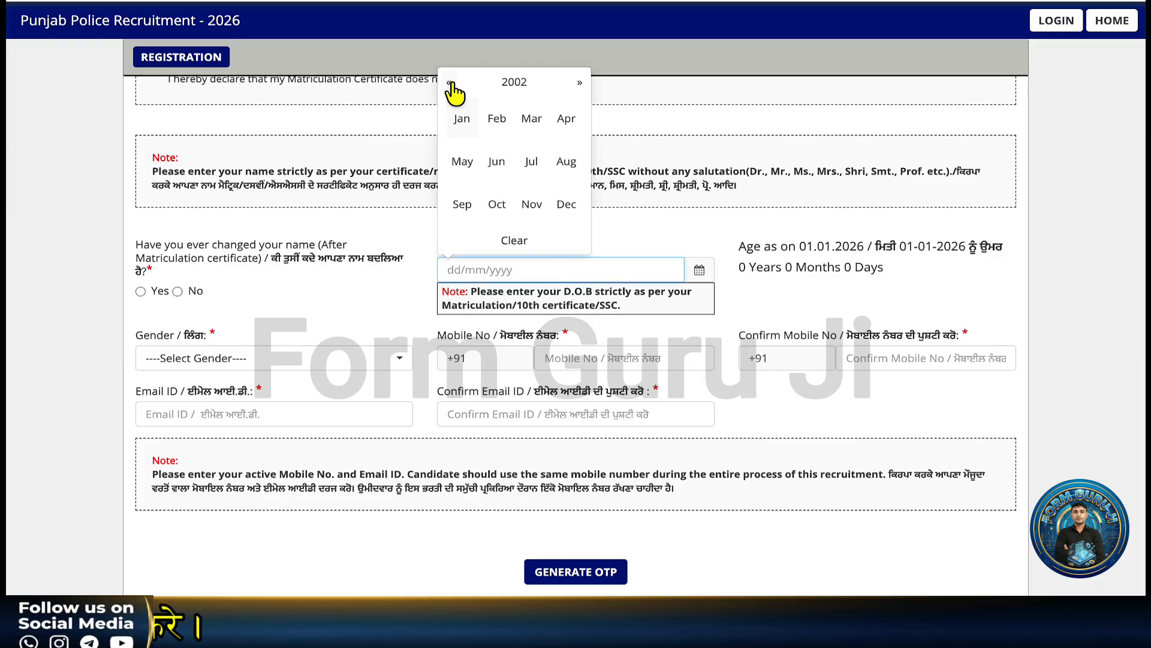
{"action": "left_click", "coordinate": [463, 119]}
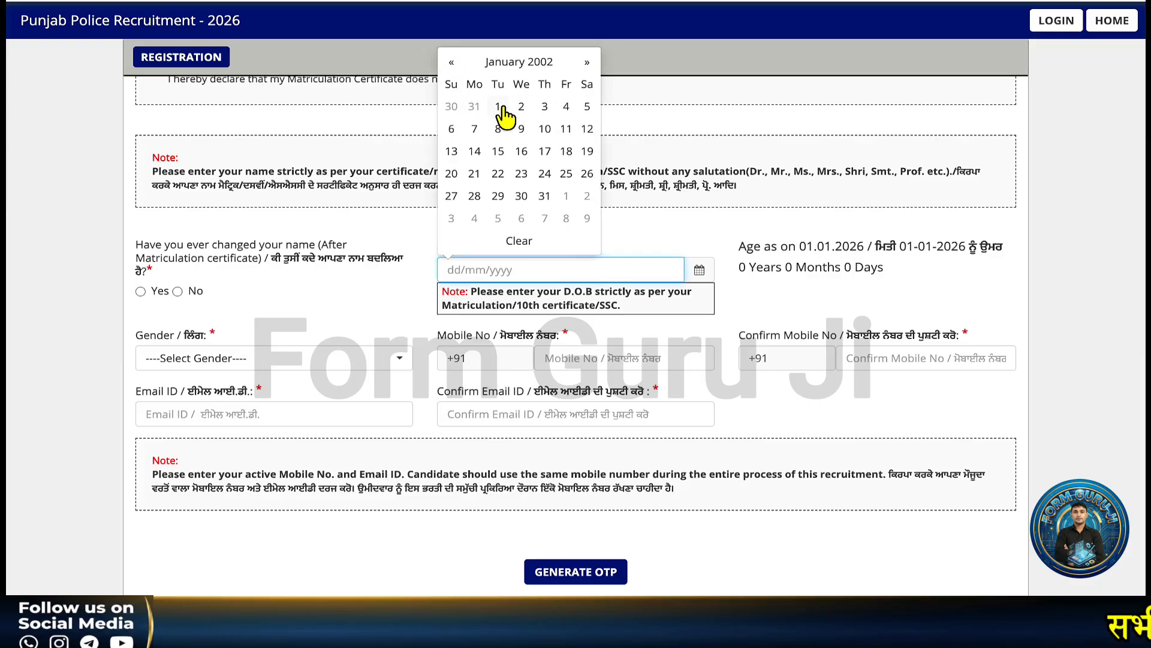
{"action": "left_click", "coordinate": [499, 108]}
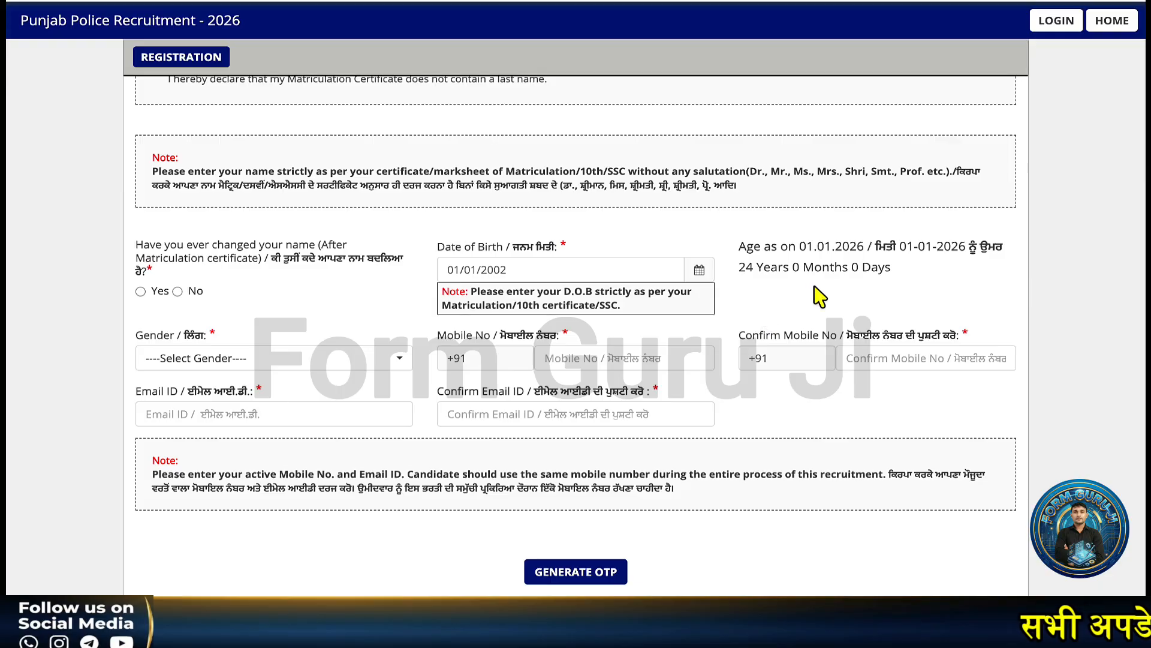
- Choose Male as the gender
{"action": "scroll", "coordinate": [635, 351], "scroll_direction": "down", "scroll_amount": 1}
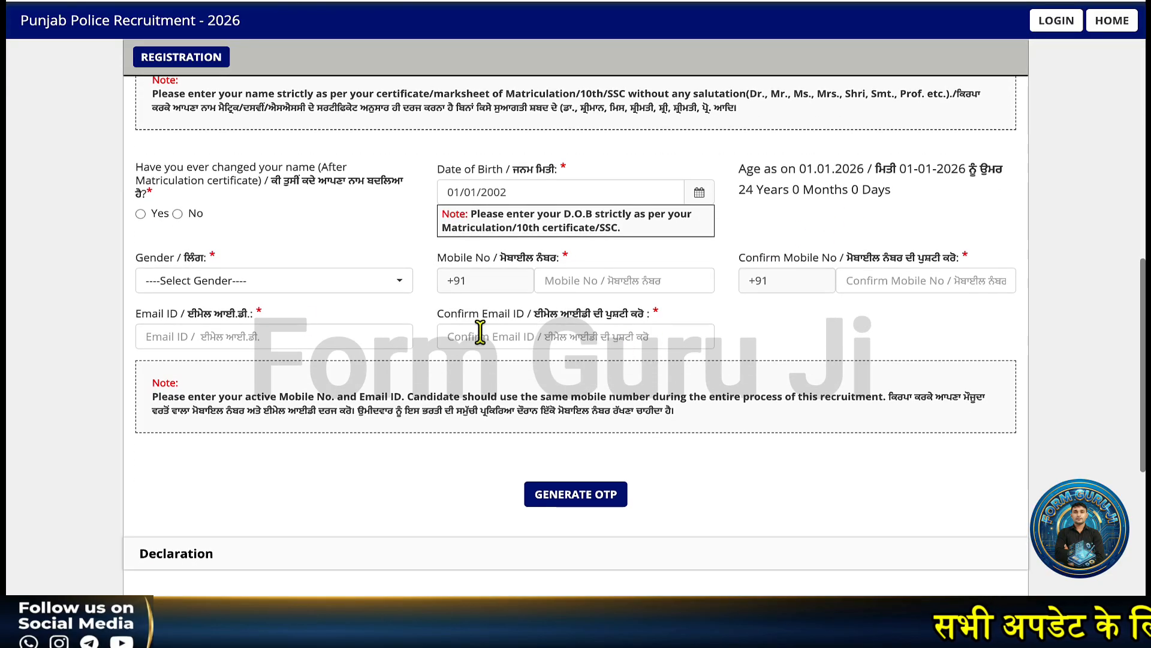
{"action": "left_click", "coordinate": [270, 286]}
{"action": "left_click", "coordinate": [219, 361]}
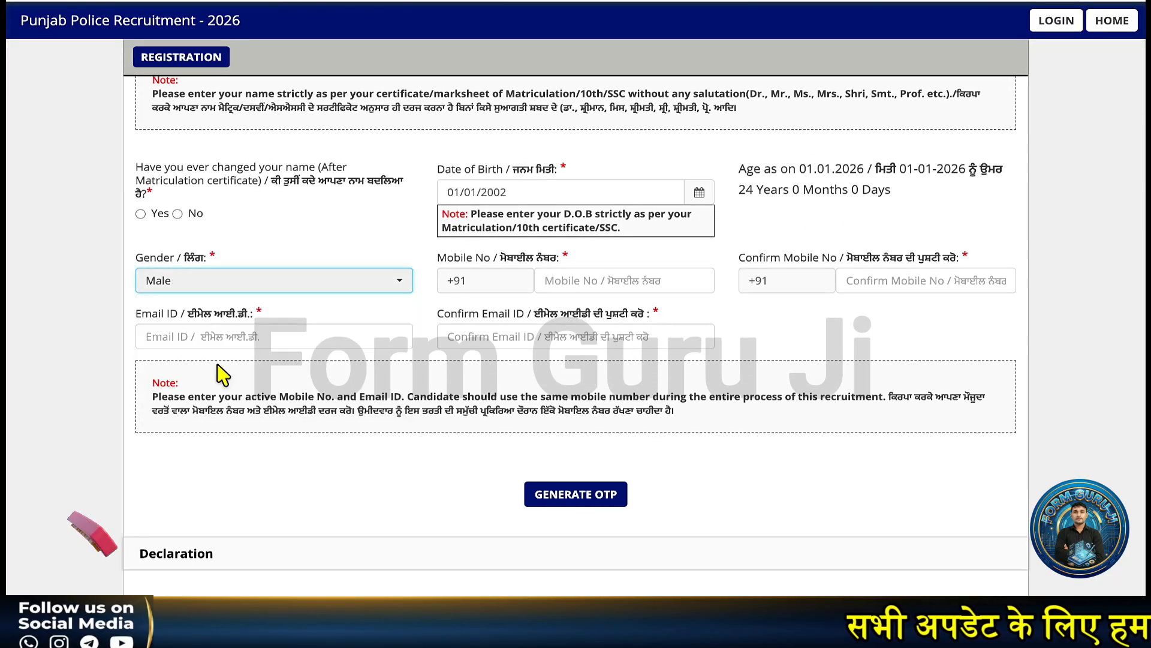
{"action": "scroll", "coordinate": [516, 309], "scroll_direction": "down", "scroll_amount": 1}
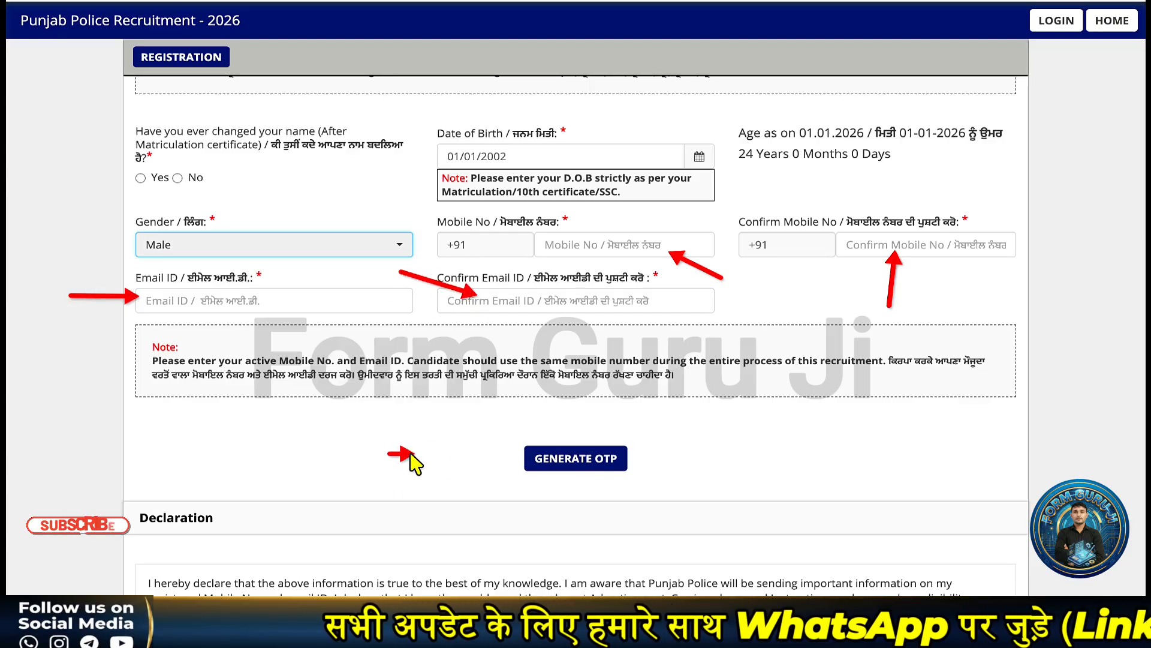
- Request an OTP, then enter and submit the captcha digits to receive the six-digit OTP
{"action": "left_click", "coordinate": [543, 458]}
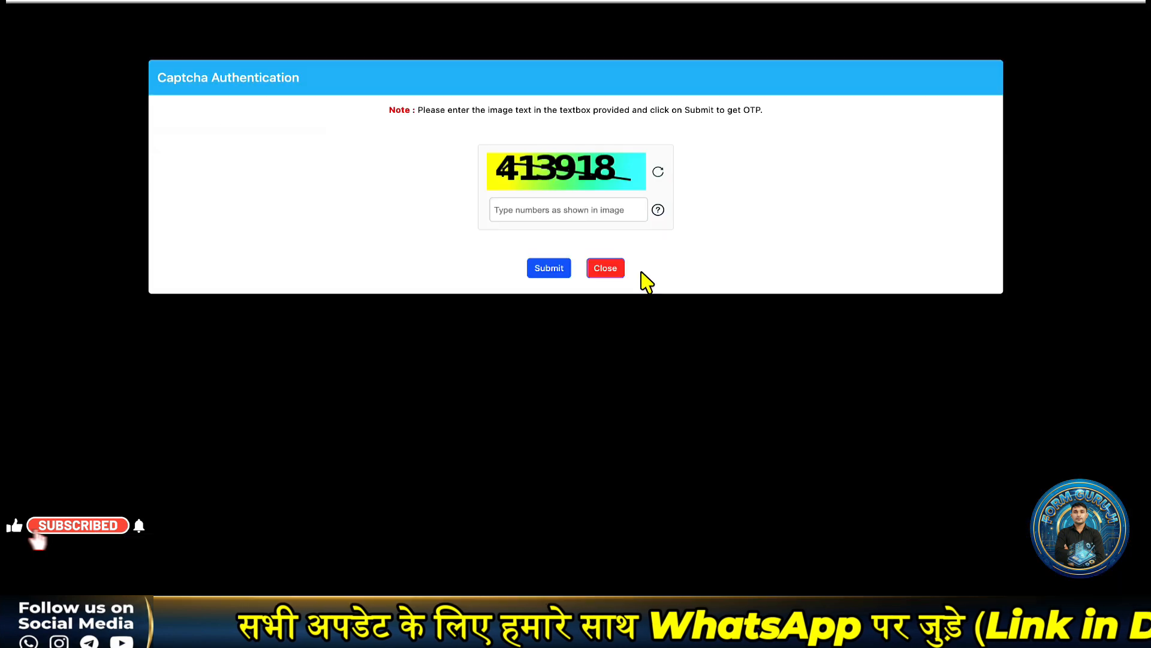
{"action": "left_click", "coordinate": [517, 208]}
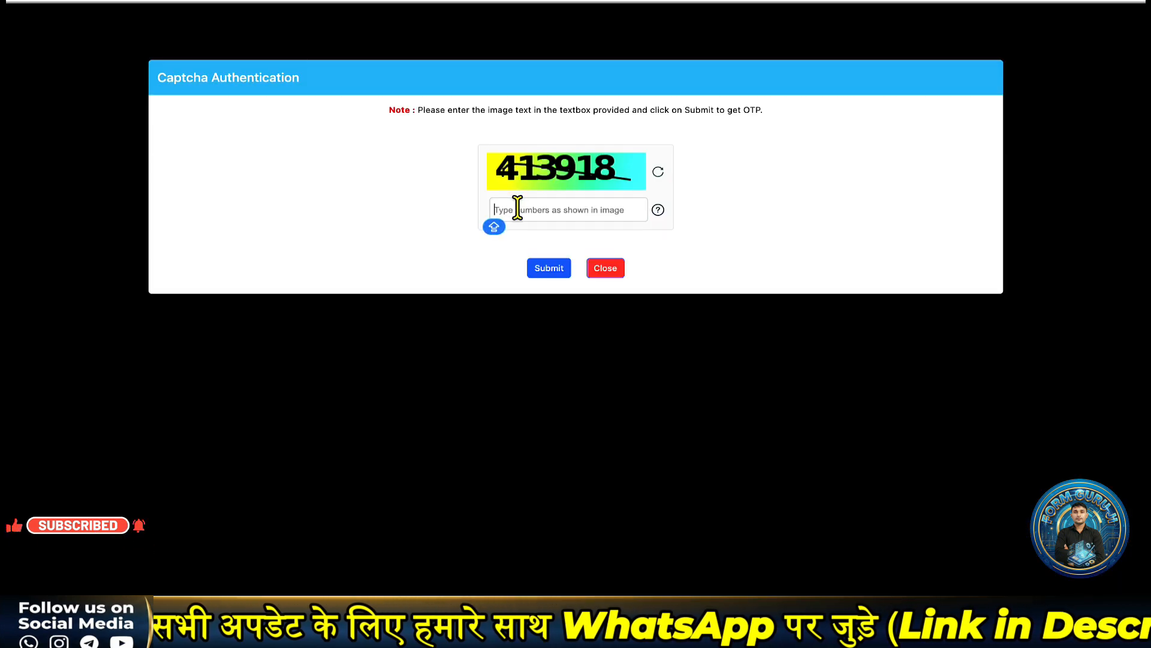
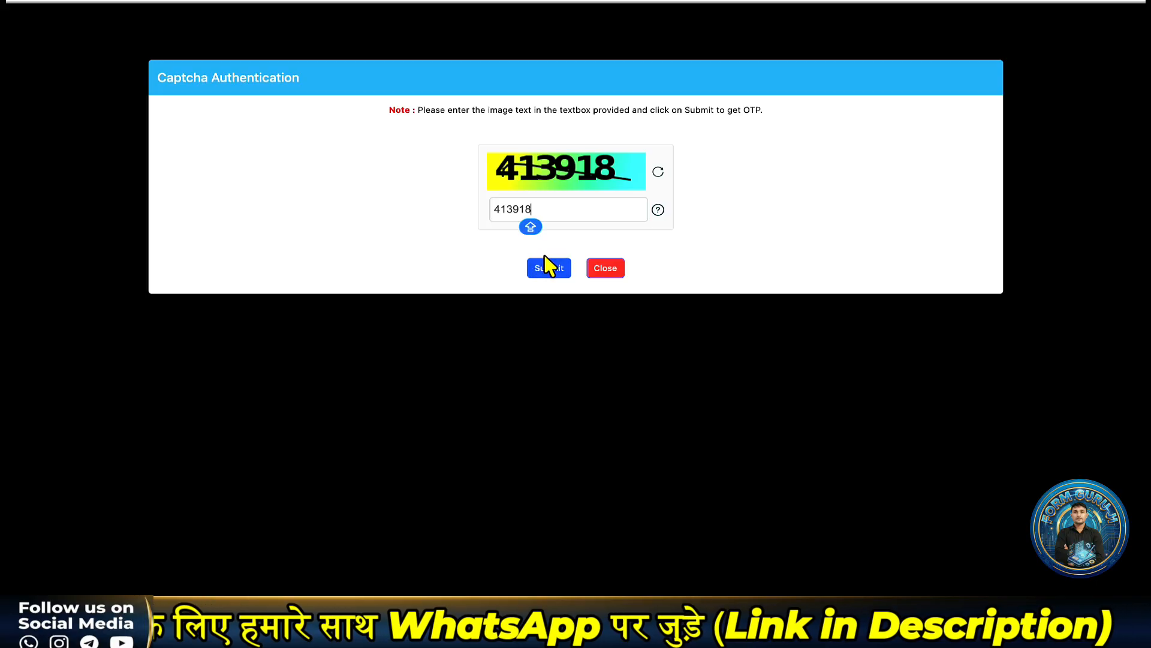
{"action": "left_click", "coordinate": [547, 267]}
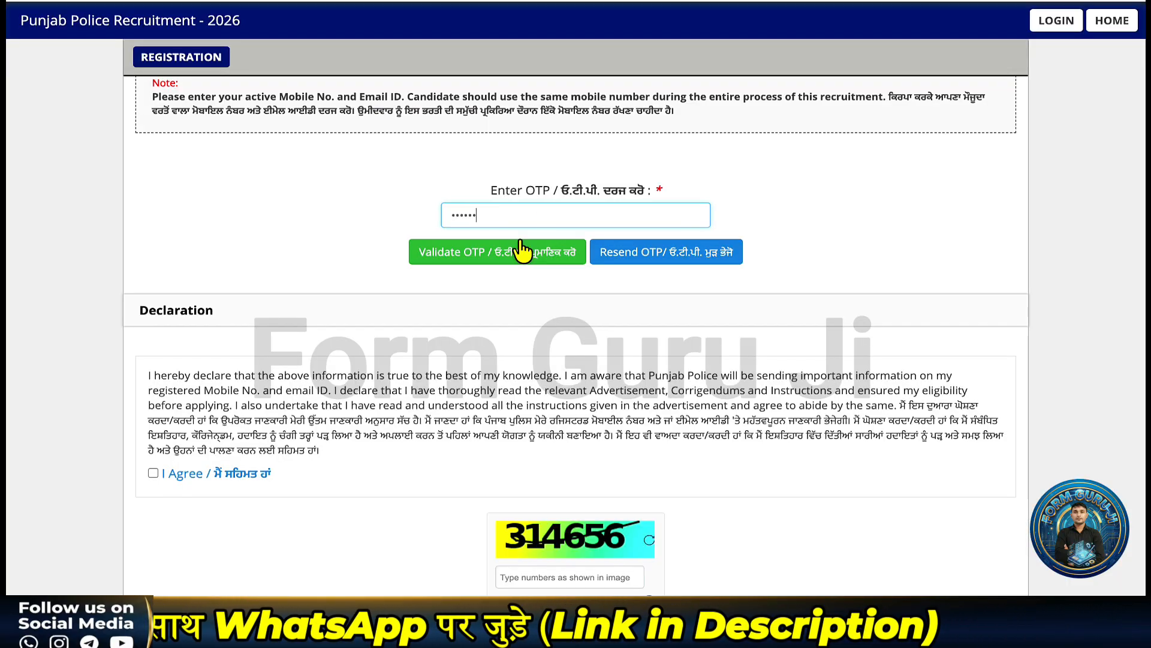
- Validate the OTP, agree to the declaration, and reverify the registration with the captcha digits
{"action": "left_click", "coordinate": [462, 254]}
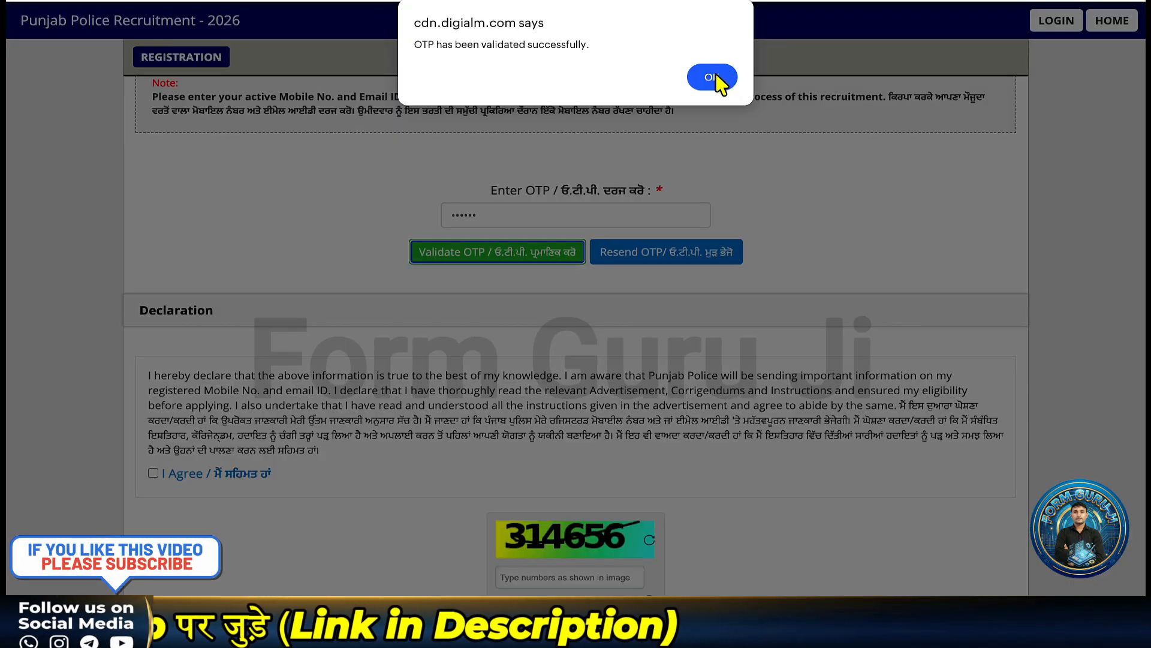
{"action": "left_click", "coordinate": [712, 77]}
{"action": "left_click", "coordinate": [153, 381]}
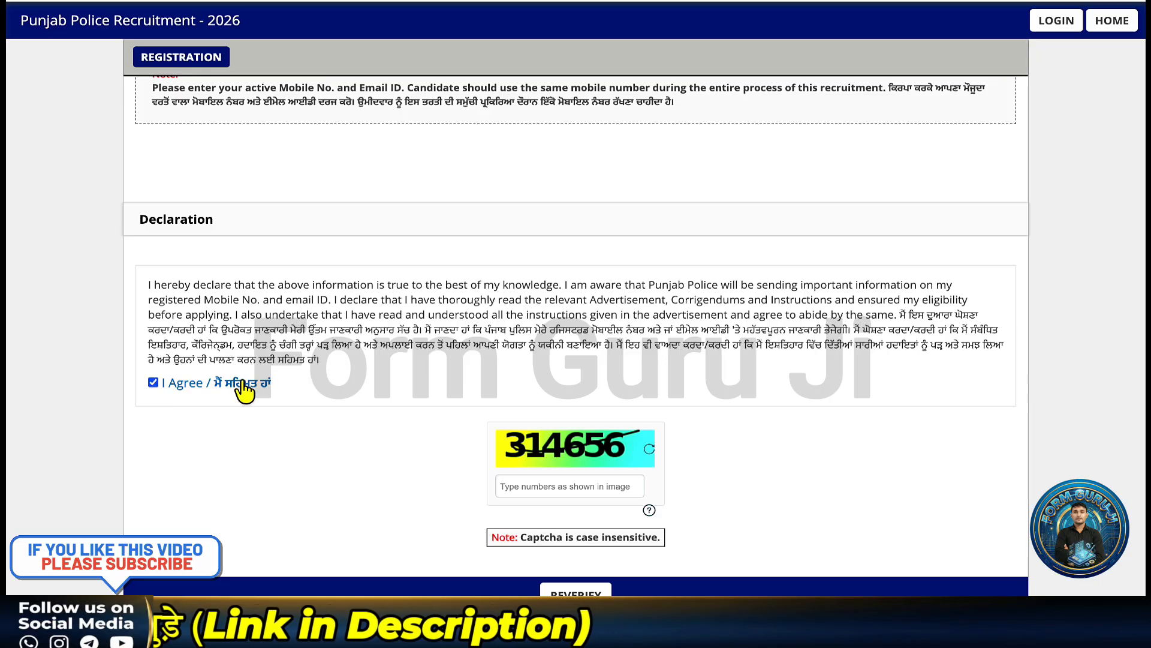
{"action": "scroll", "coordinate": [372, 393], "scroll_direction": "down", "scroll_amount": 1}
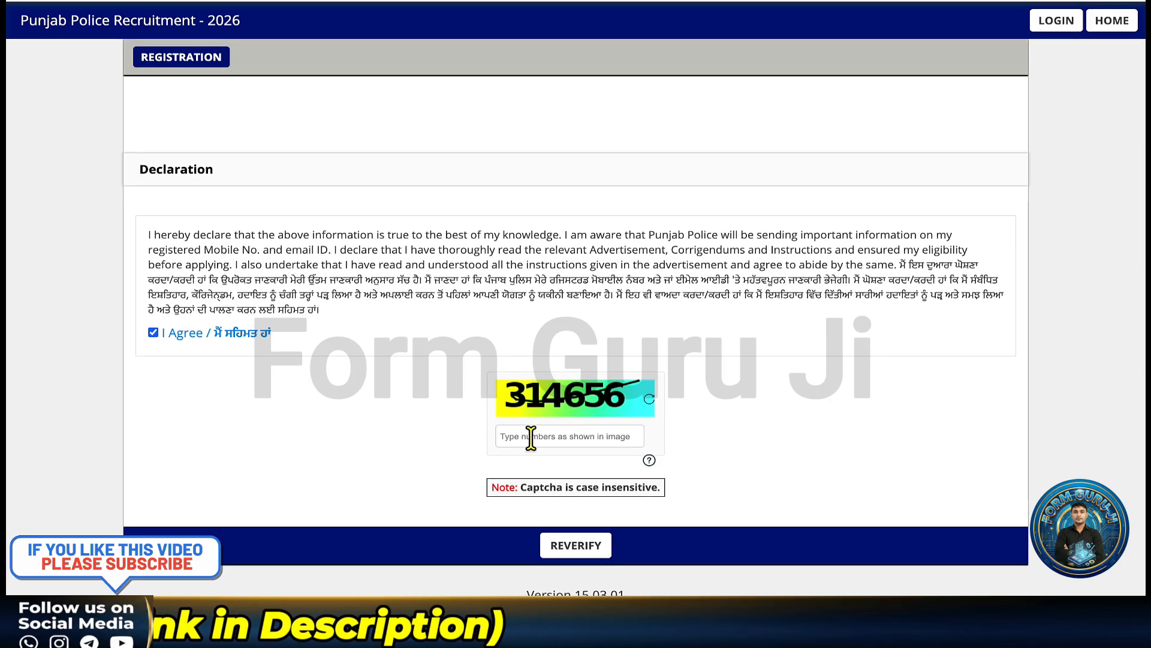
{"action": "left_click", "coordinate": [531, 438]}
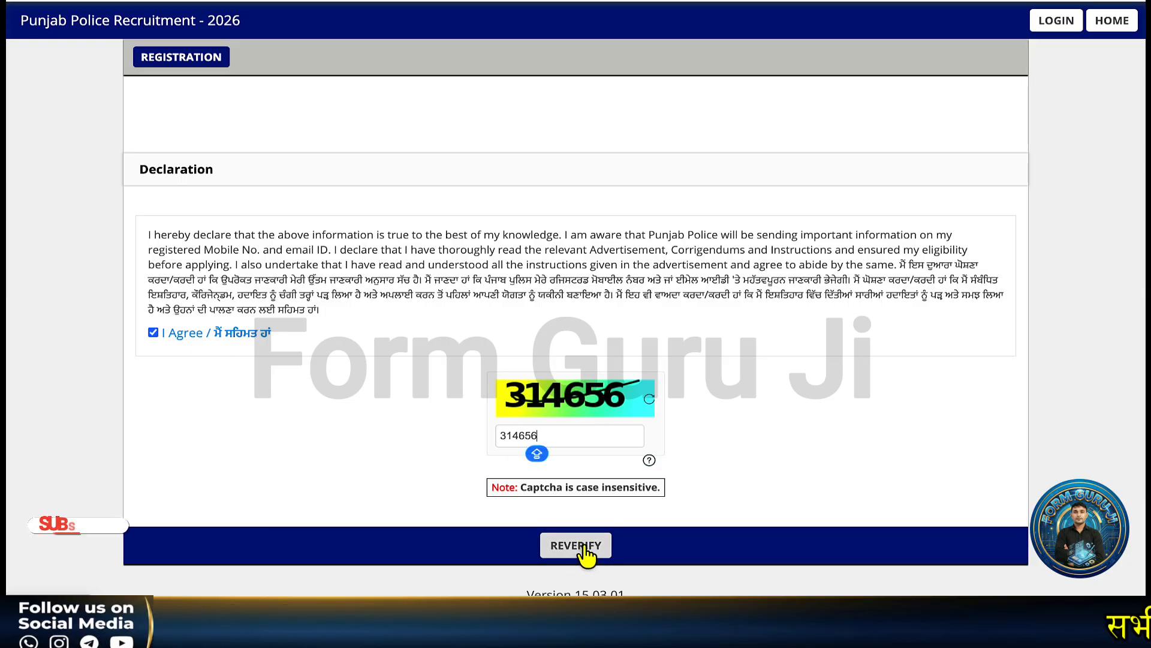
{"action": "left_click", "coordinate": [583, 546]}
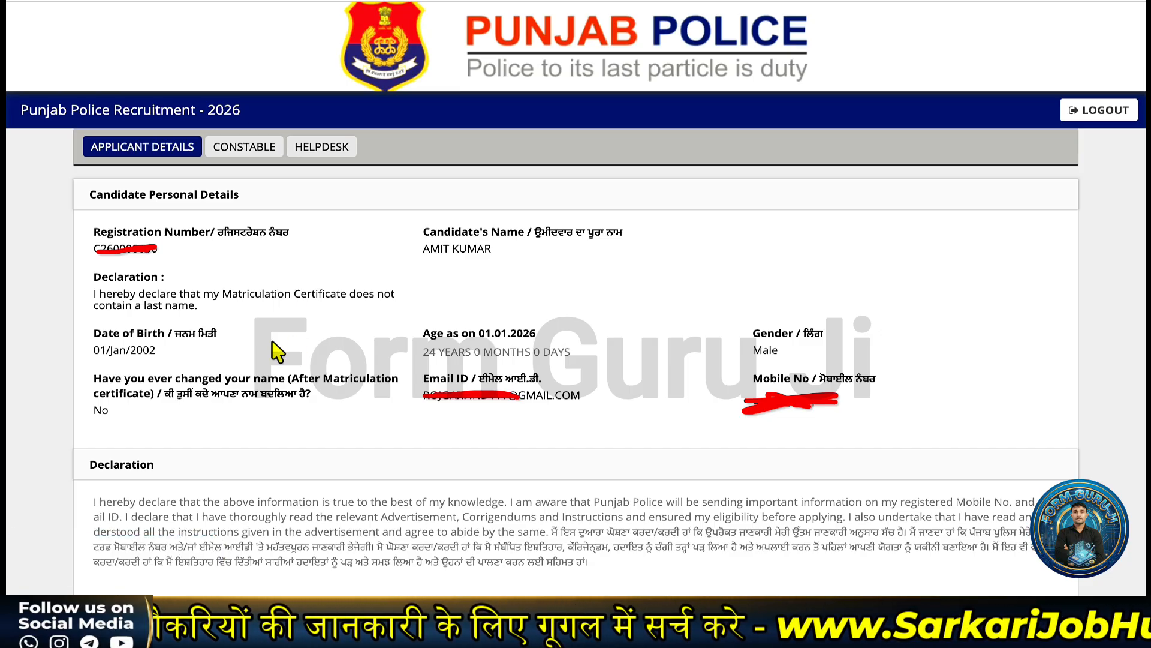
- Scroll the Applicant Details page down to the Constable section showing 'No Record present'
{"action": "scroll", "coordinate": [869, 317], "scroll_direction": "down", "scroll_amount": 5}
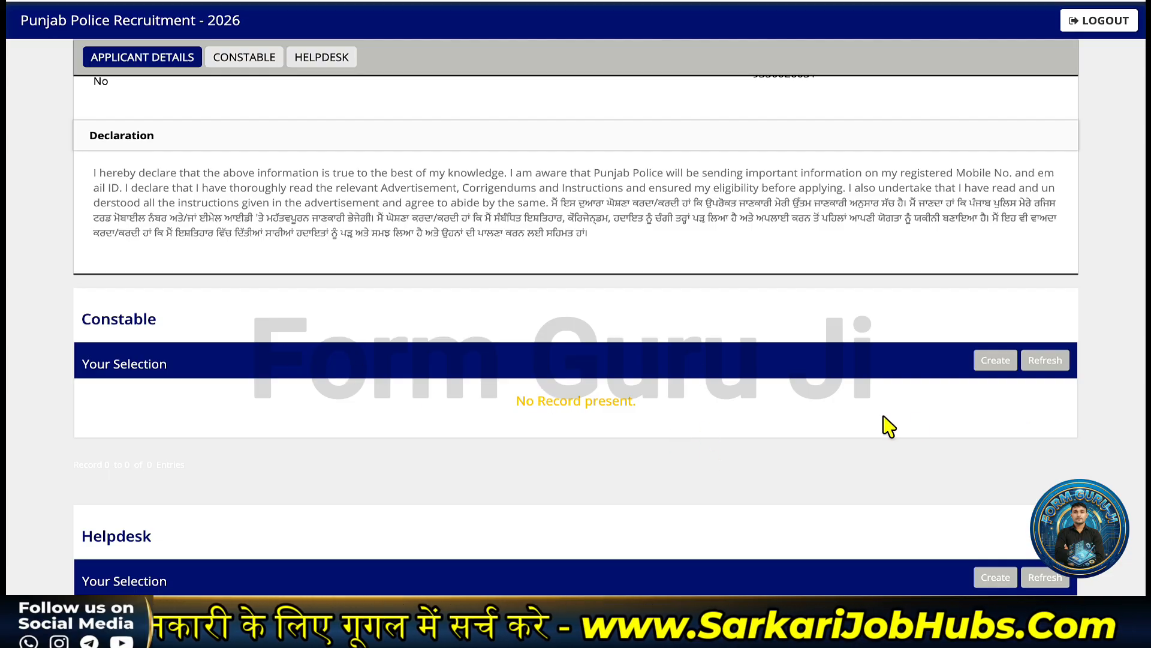
- Create a new Constable Form 2026 and set marital status to Unmarried
{"action": "left_click", "coordinate": [999, 368]}
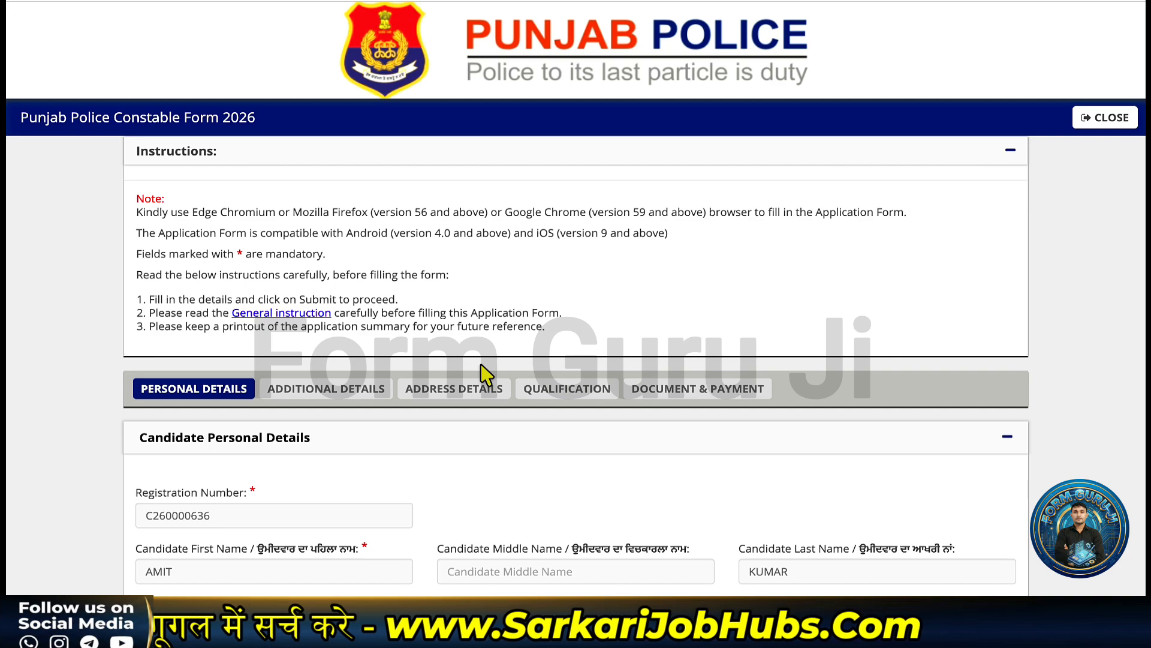
{"action": "scroll", "coordinate": [486, 375], "scroll_direction": "down", "scroll_amount": 1}
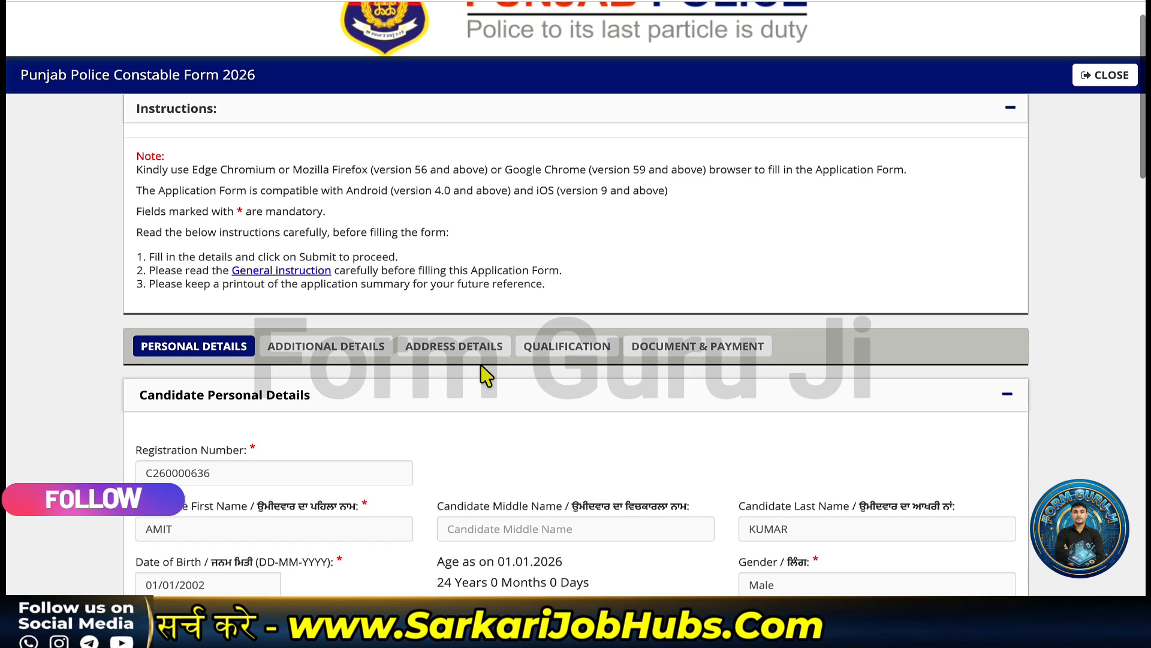
{"action": "scroll", "coordinate": [486, 374], "scroll_direction": "down", "scroll_amount": 2}
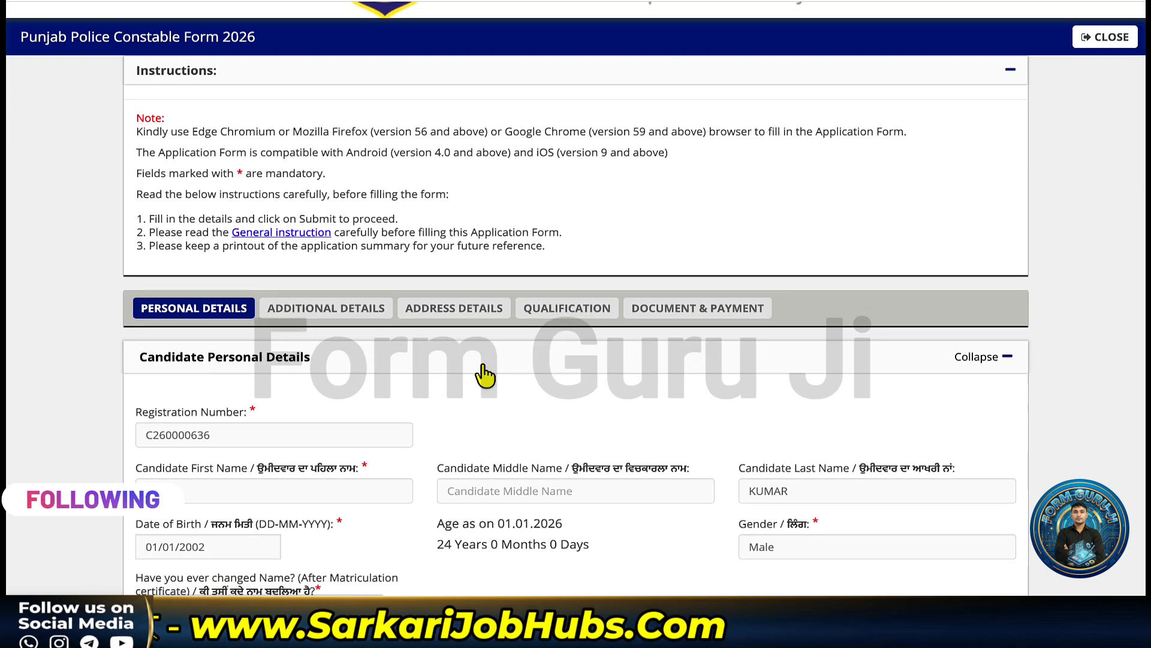
{"action": "scroll", "coordinate": [496, 362], "scroll_direction": "down", "scroll_amount": 1}
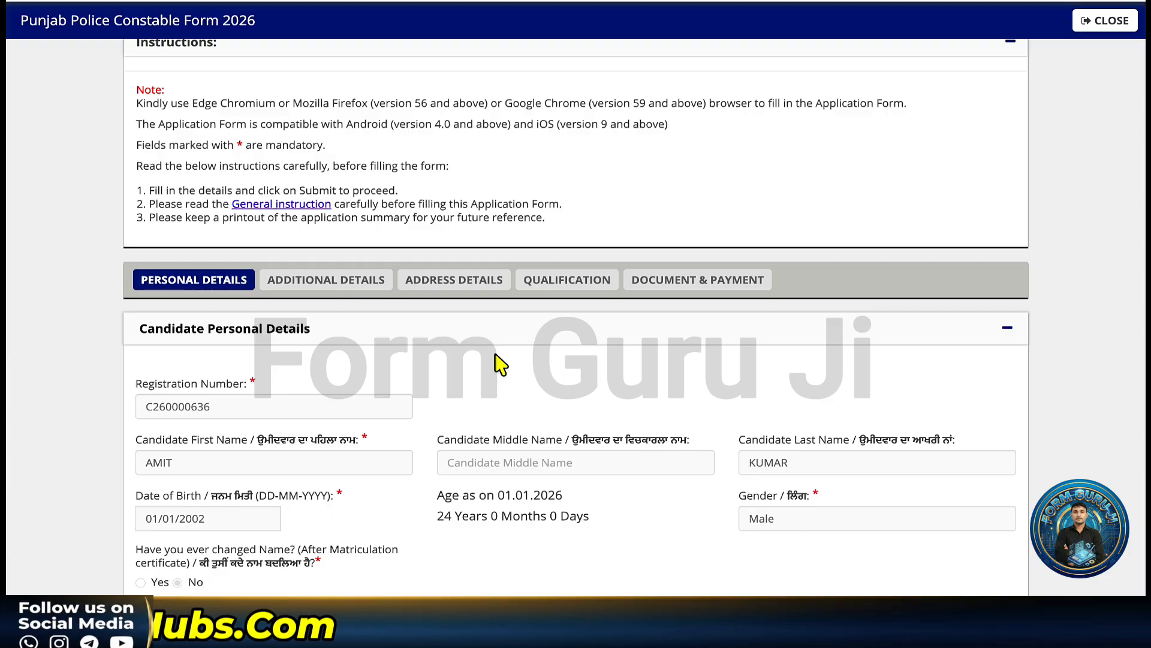
{"action": "scroll", "coordinate": [499, 362], "scroll_direction": "down", "scroll_amount": 2}
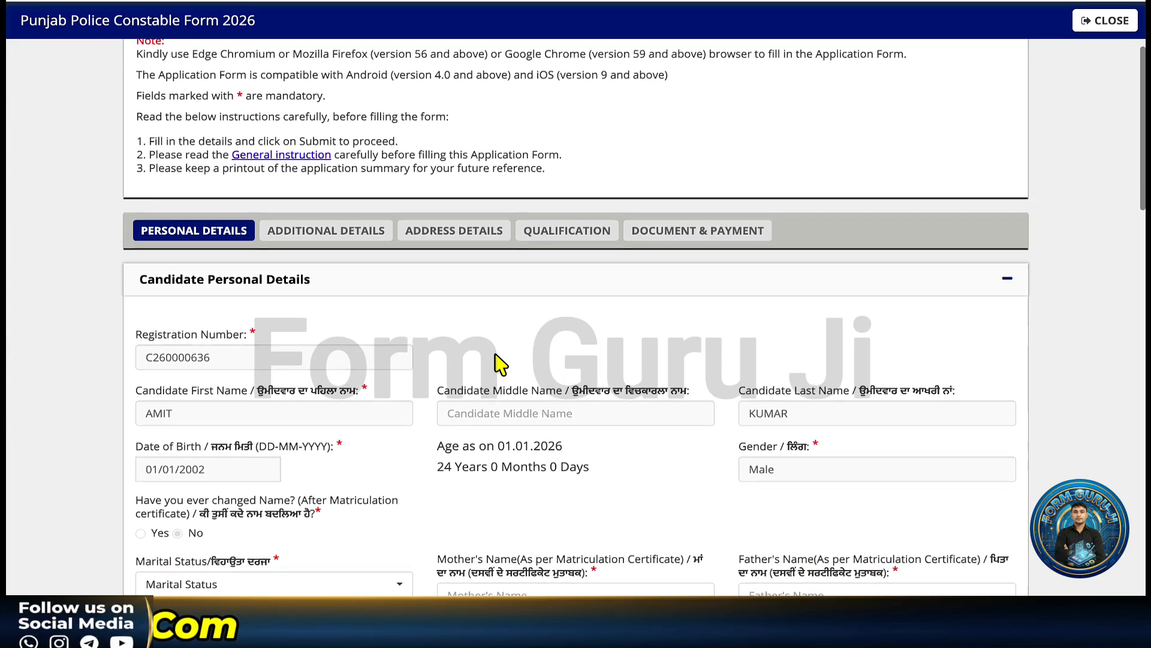
{"action": "scroll", "coordinate": [500, 362], "scroll_direction": "down", "scroll_amount": 1}
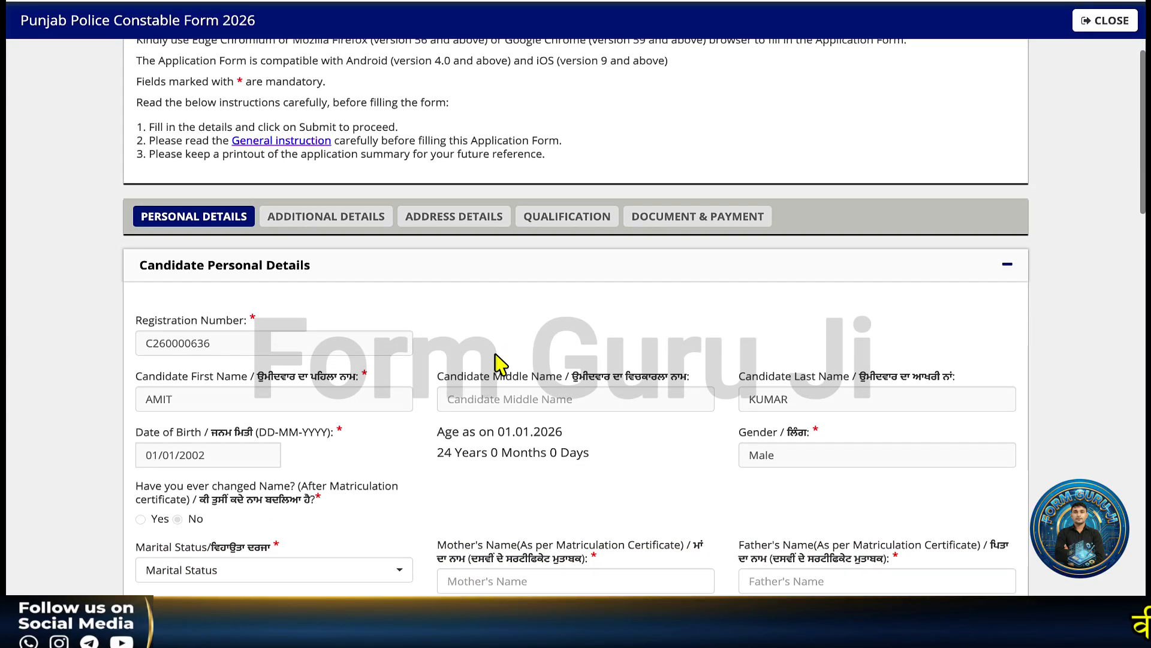
{"action": "left_click", "coordinate": [233, 570]}
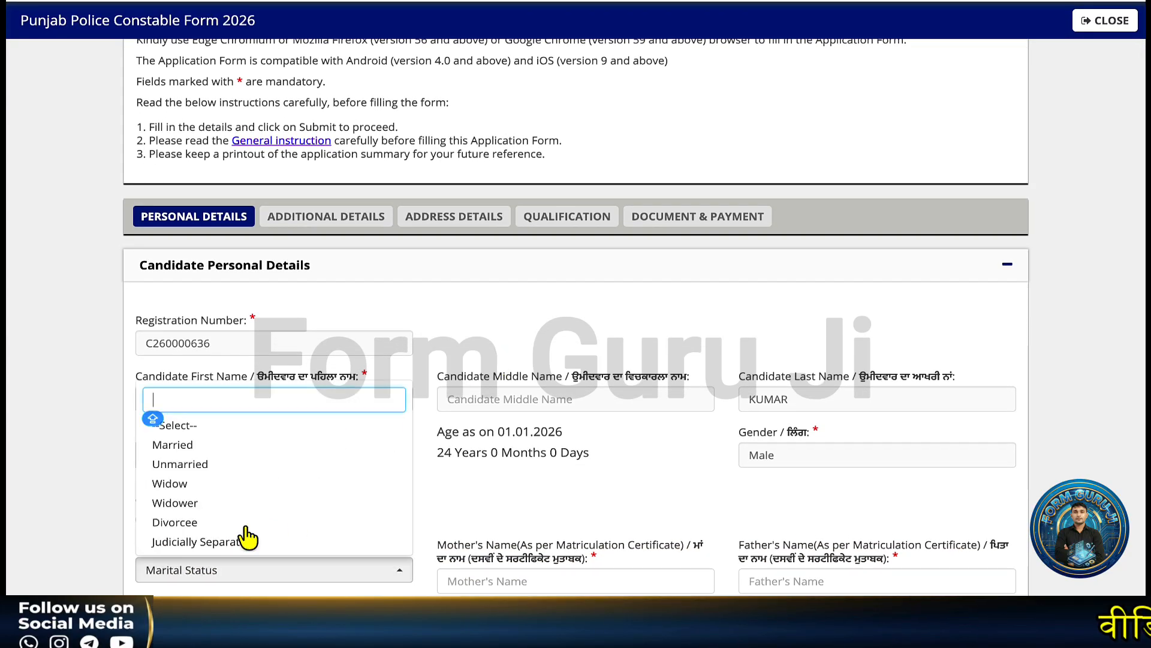
{"action": "left_click", "coordinate": [245, 465]}
- Fill in the mother's name and father's name fields
{"action": "left_click", "coordinate": [471, 579]}
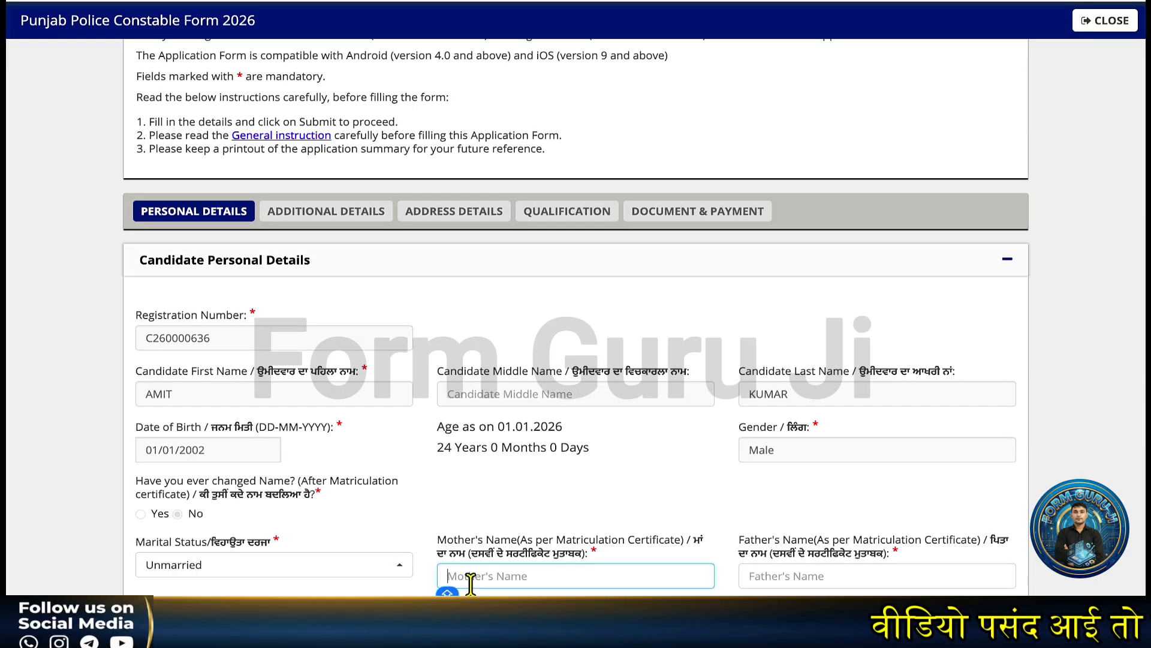
{"action": "type", "text": "REKHA"}
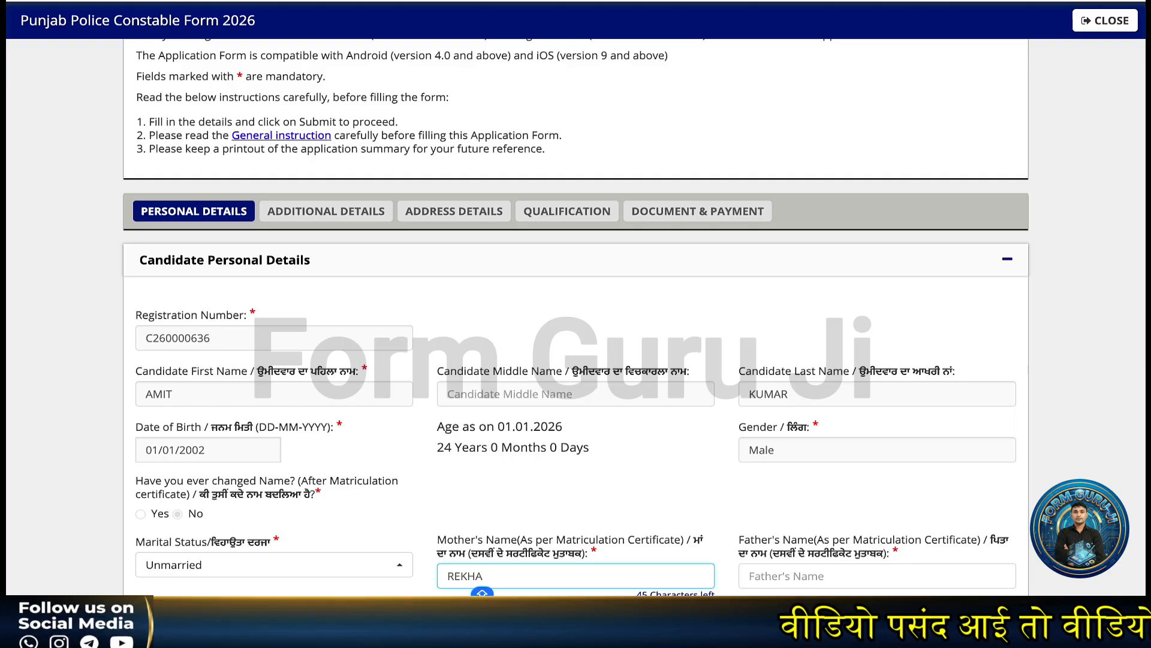
{"action": "left_click", "coordinate": [823, 578]}
{"action": "type", "text": "RA"}
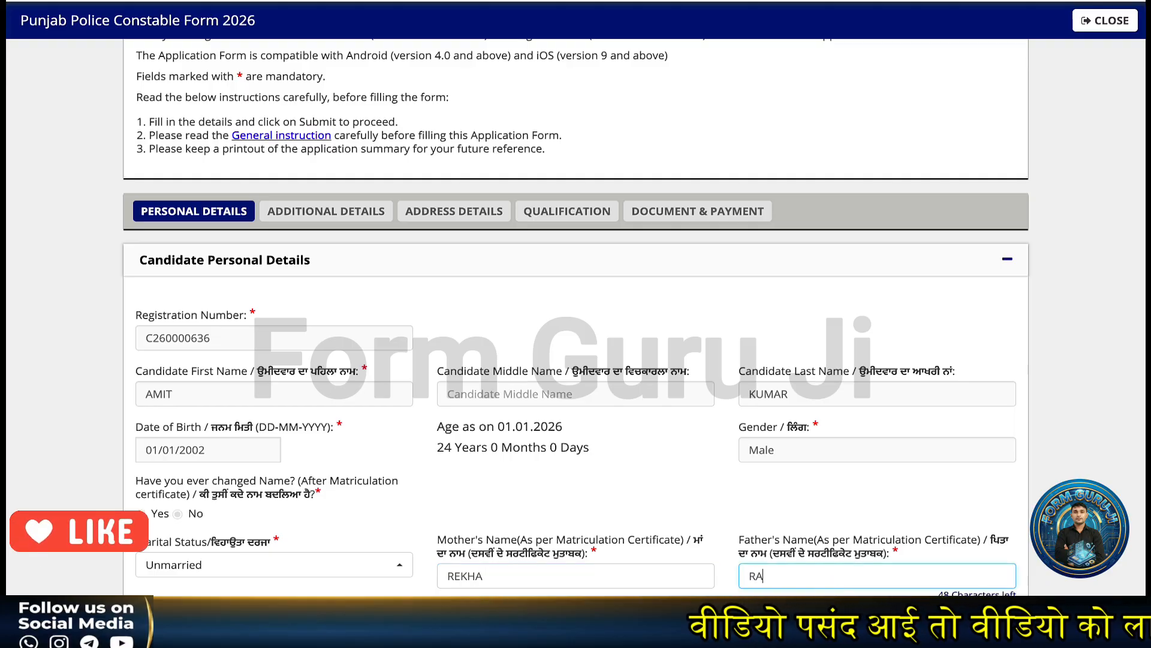
{"action": "type", "text": "MESH"}
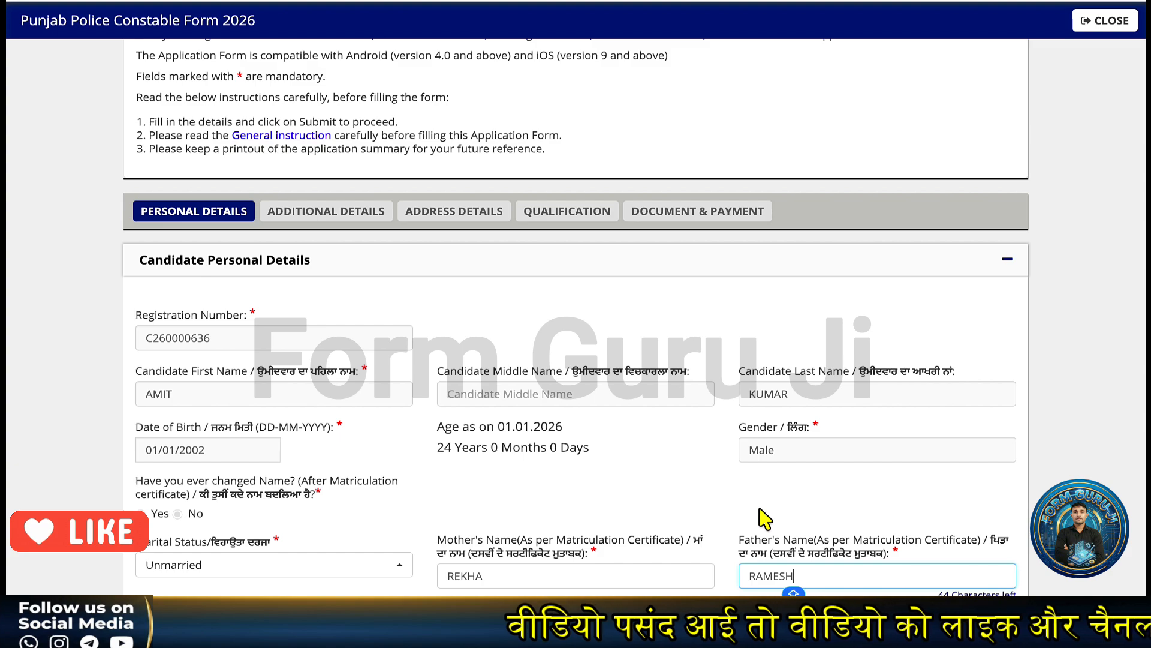
{"action": "scroll", "coordinate": [308, 275], "scroll_direction": "down", "scroll_amount": 10}
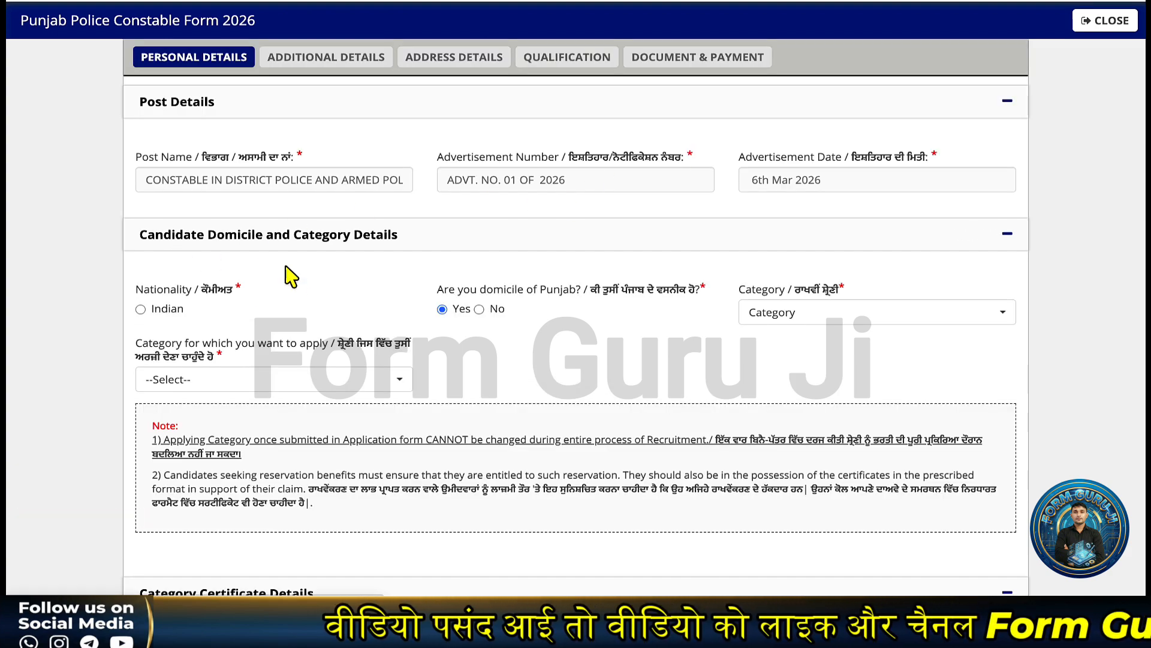
- Answer No to Punjab domicile and set the category to Scheduled Caste (SC)
{"action": "scroll", "coordinate": [288, 285], "scroll_direction": "down", "scroll_amount": 1}
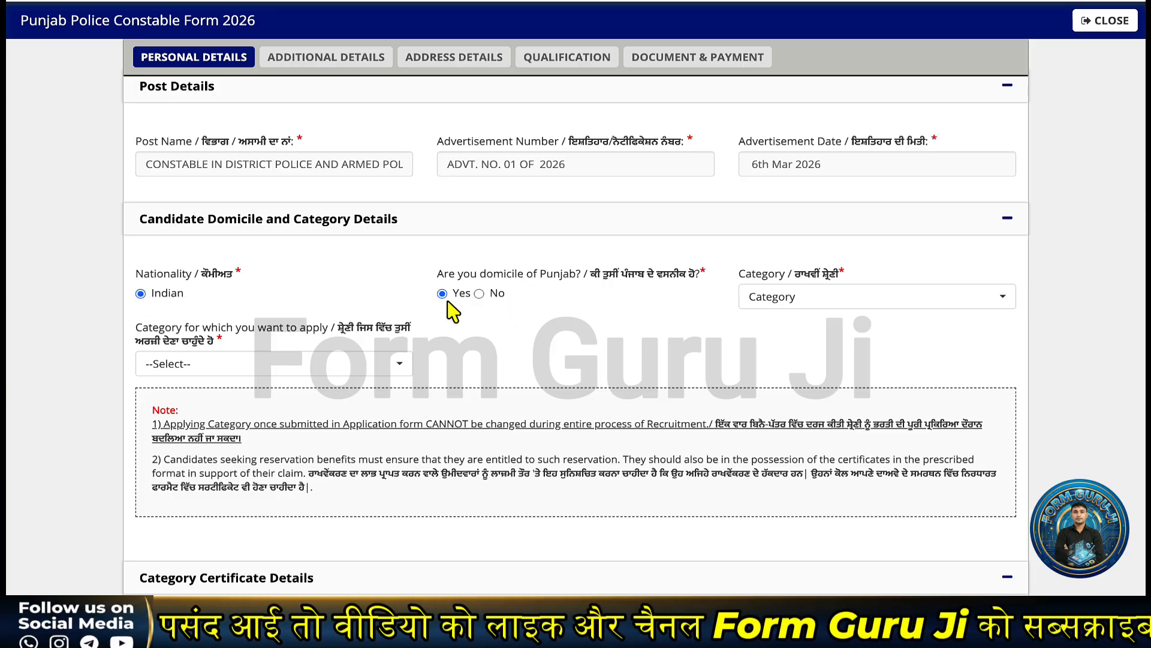
{"action": "left_click", "coordinate": [847, 303]}
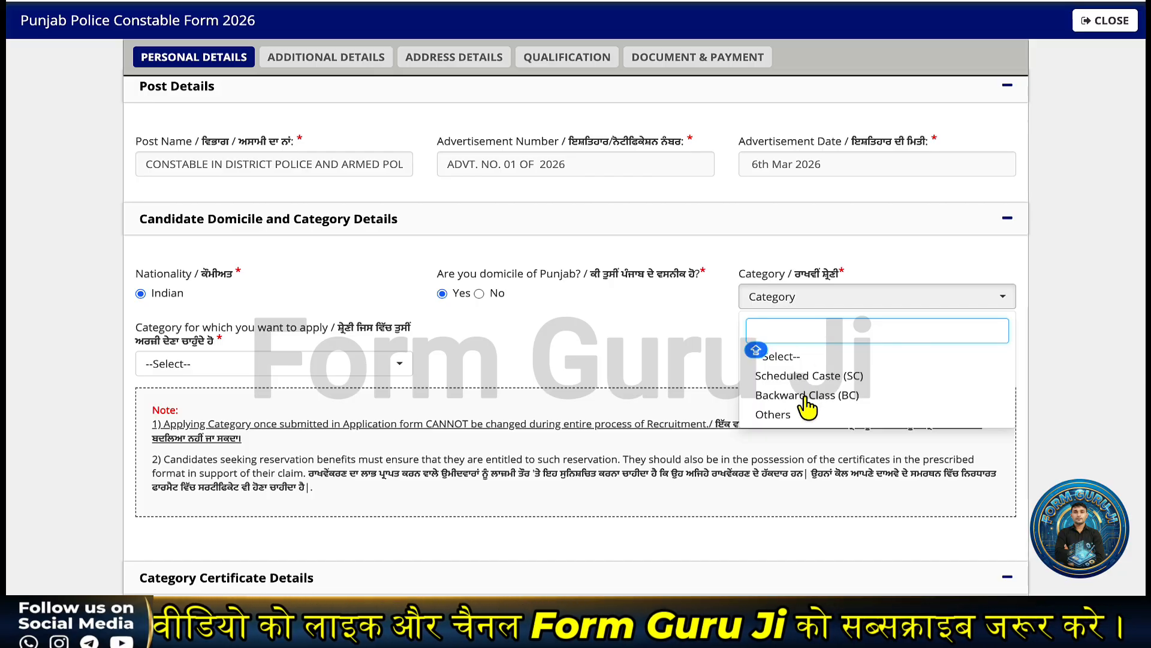
{"action": "left_click", "coordinate": [605, 353]}
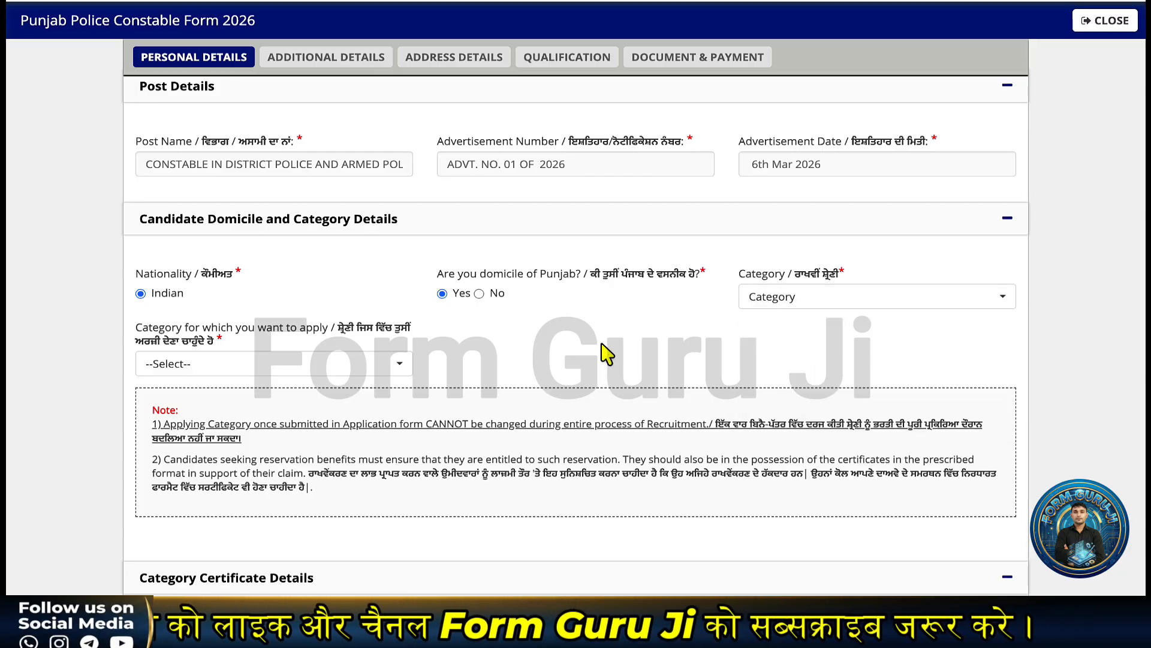
{"action": "left_click", "coordinate": [479, 293]}
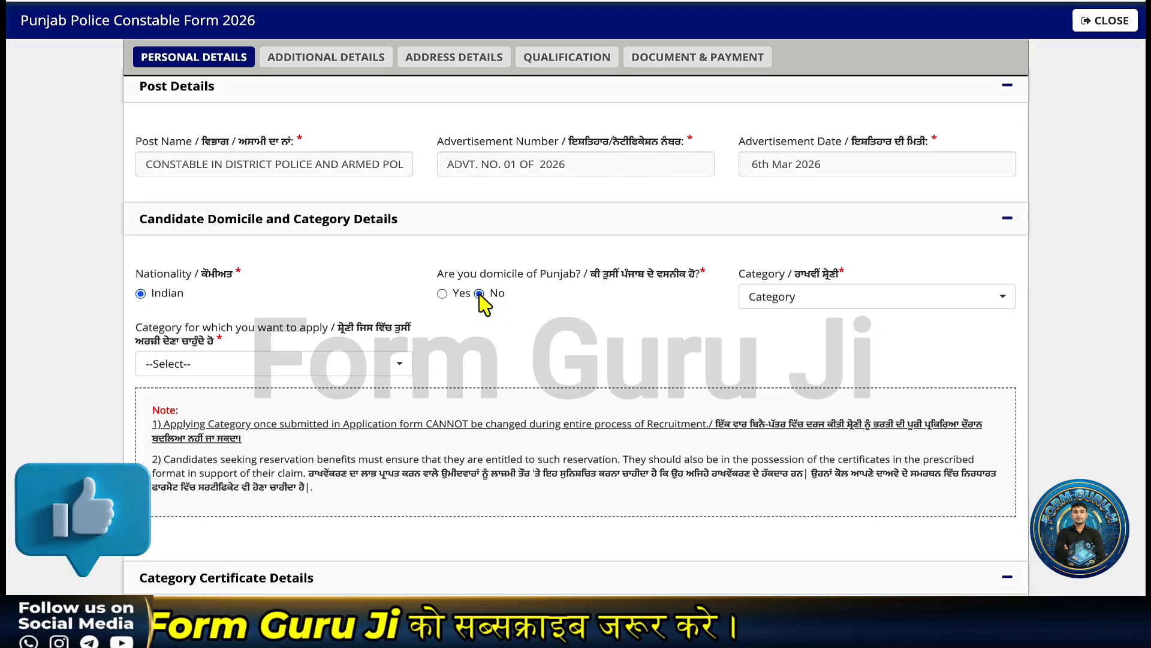
{"action": "left_click", "coordinate": [797, 300]}
{"action": "left_click", "coordinate": [414, 360]}
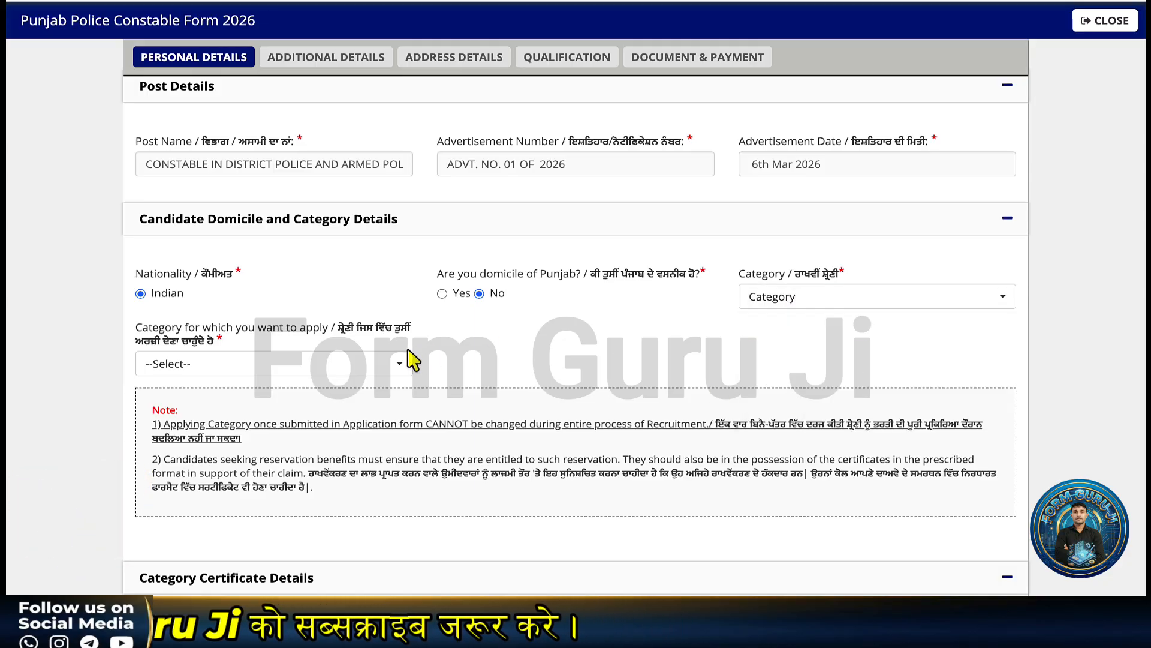
{"action": "left_click", "coordinate": [779, 296]}
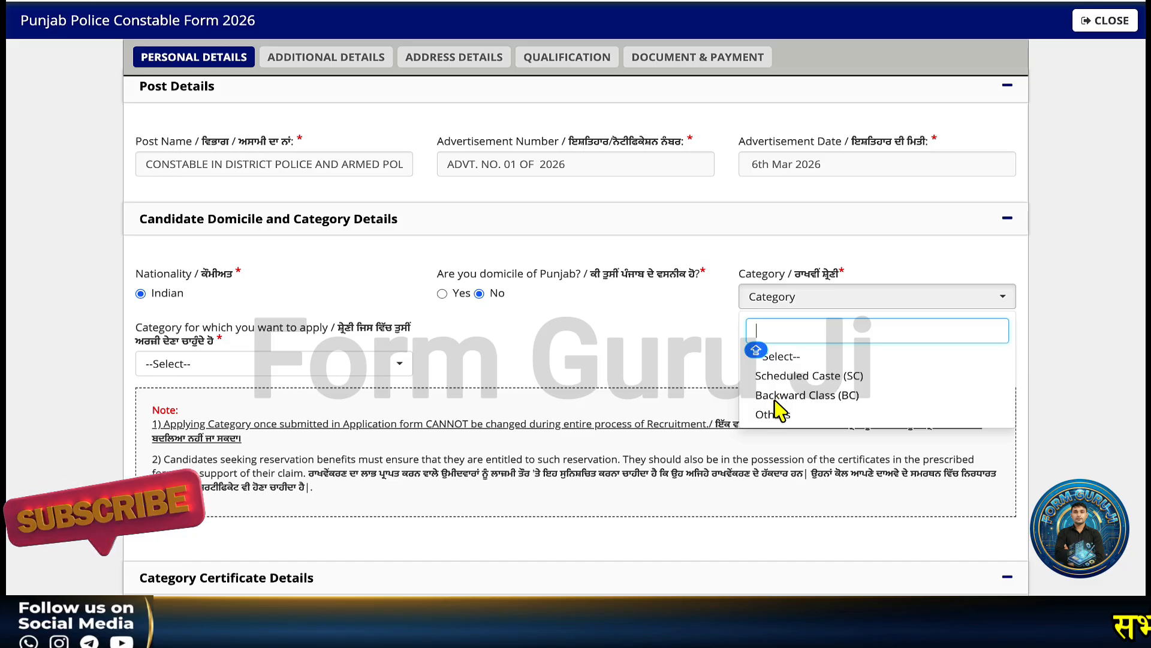
{"action": "left_click", "coordinate": [774, 375]}
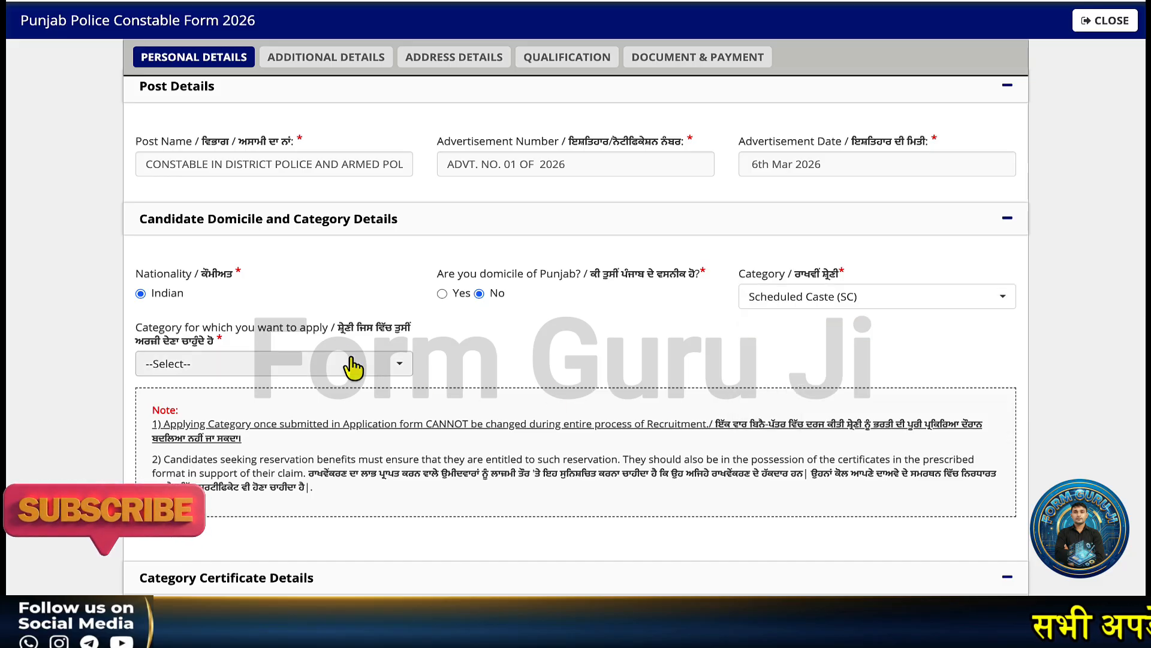
- Apply under General/Open/Unreserved (UR) and leave Punjab domicile answered No
{"action": "left_click", "coordinate": [330, 364]}
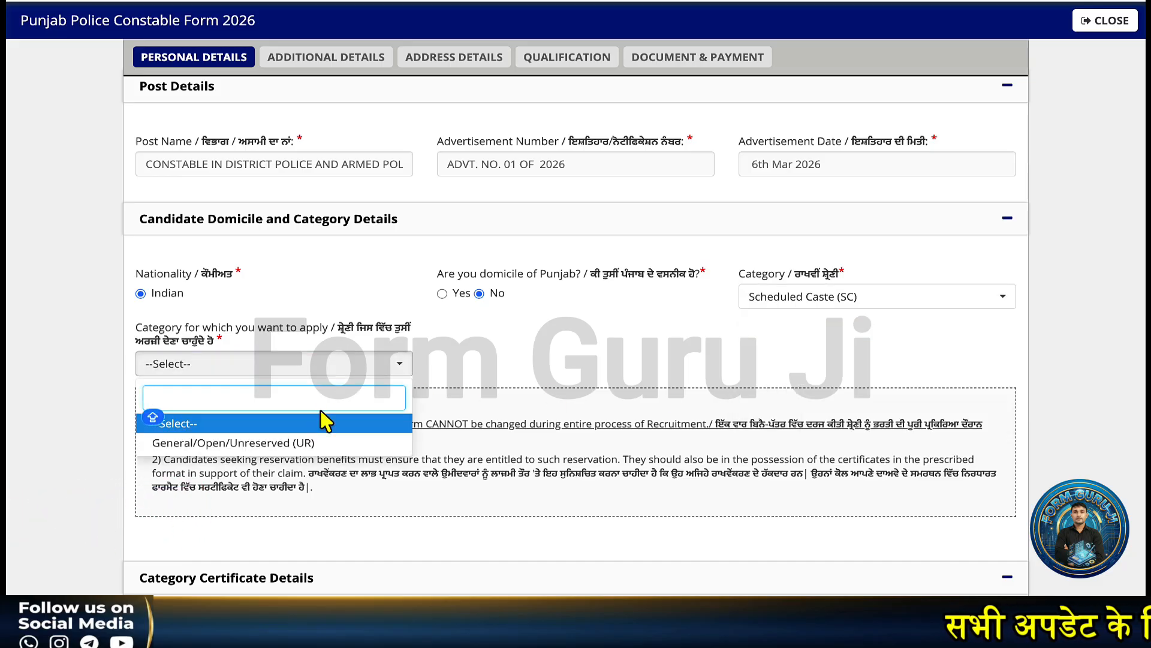
{"action": "left_click", "coordinate": [273, 443]}
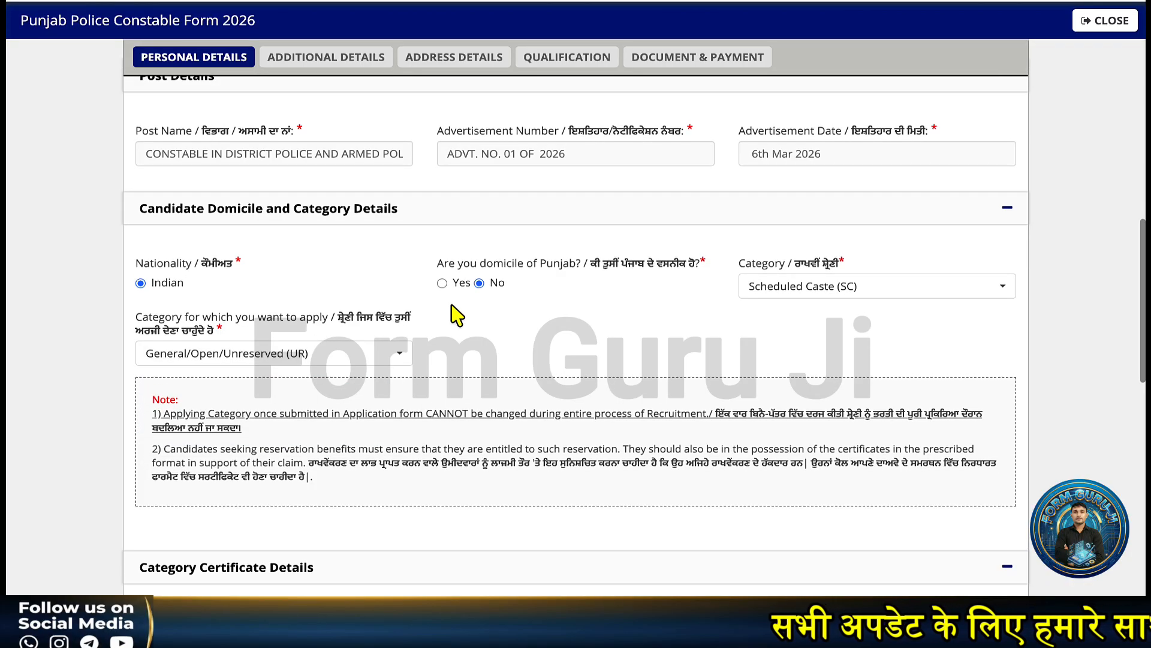
{"action": "left_click", "coordinate": [442, 283]}
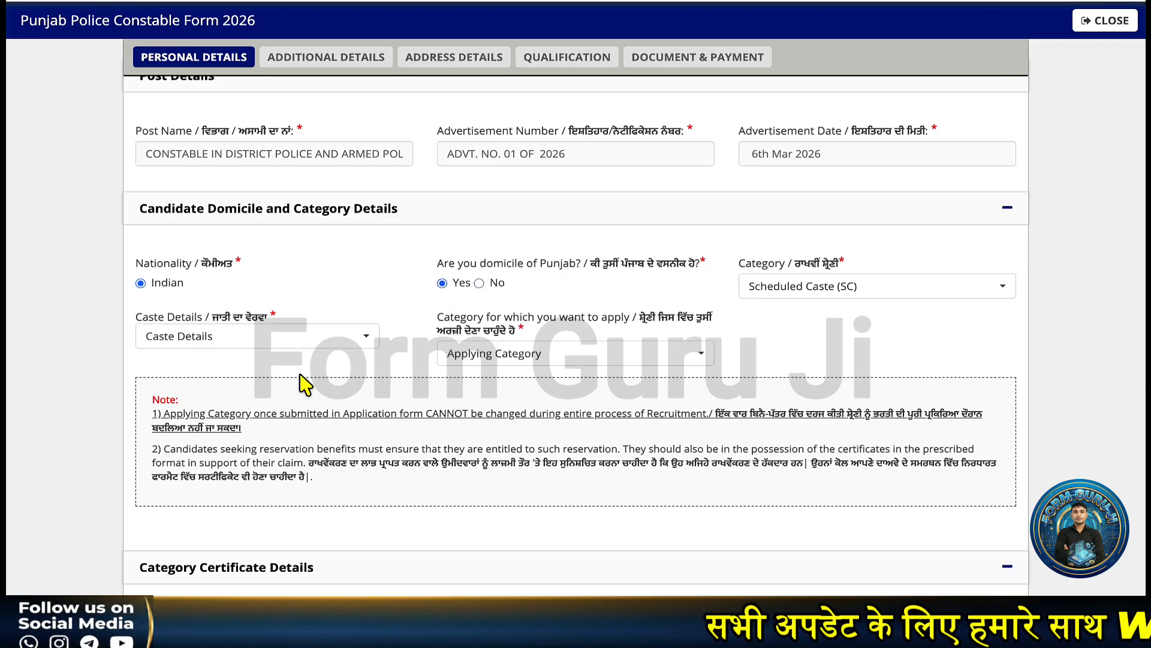
{"action": "left_click", "coordinate": [294, 340]}
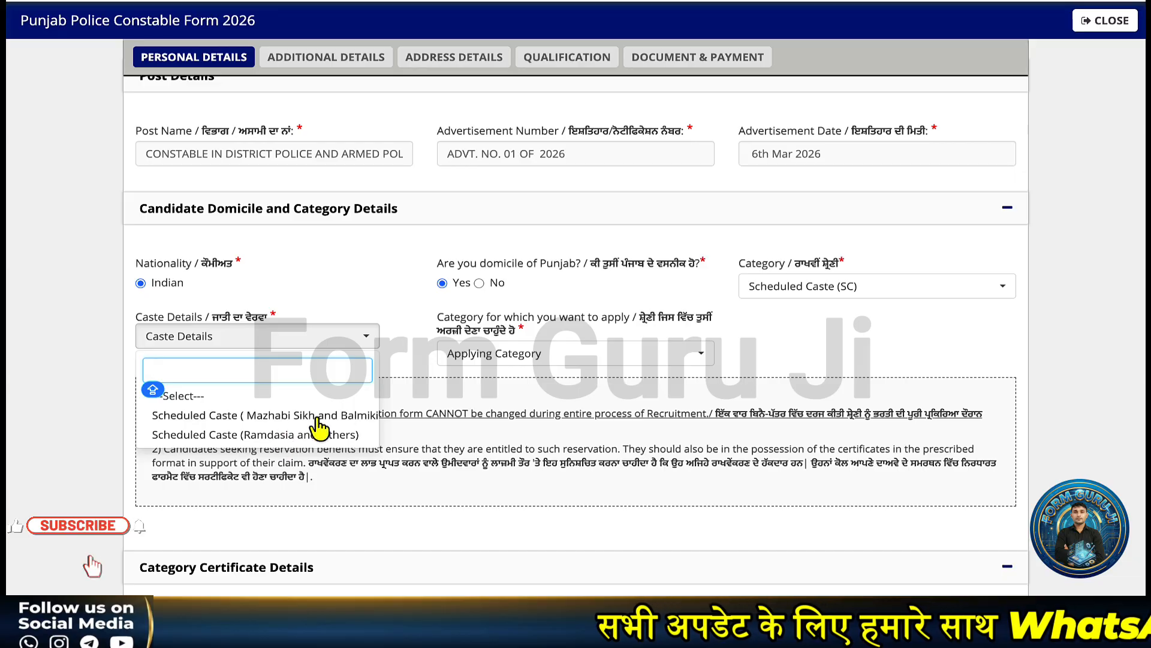
{"action": "left_click", "coordinate": [453, 359]}
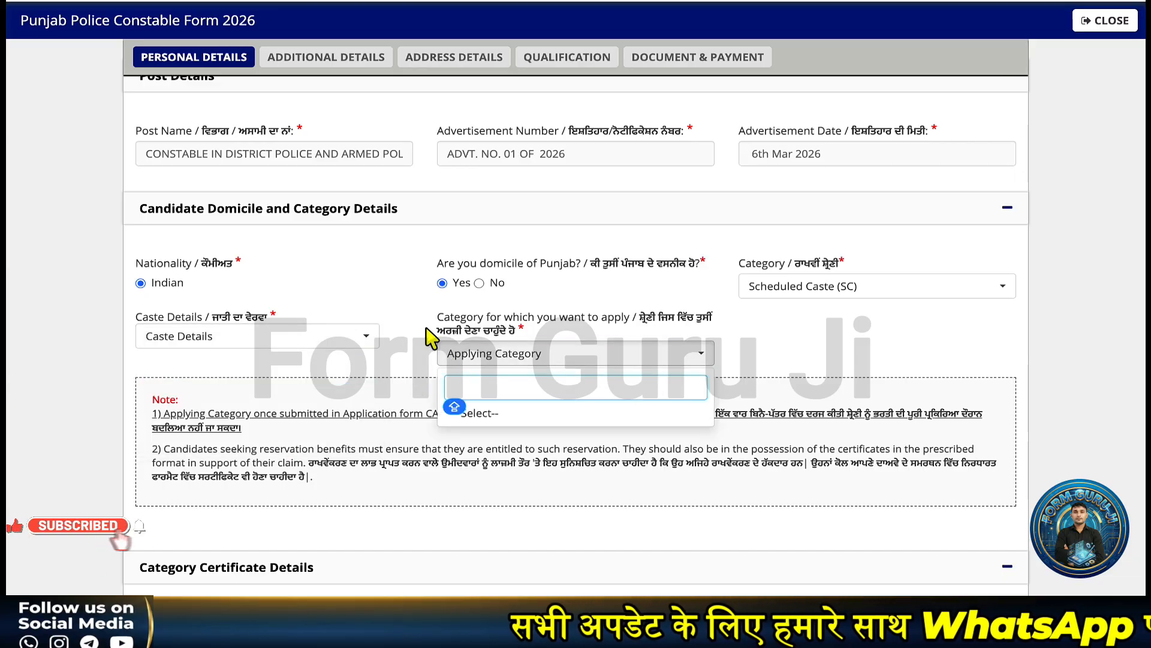
{"action": "left_click", "coordinate": [479, 283]}
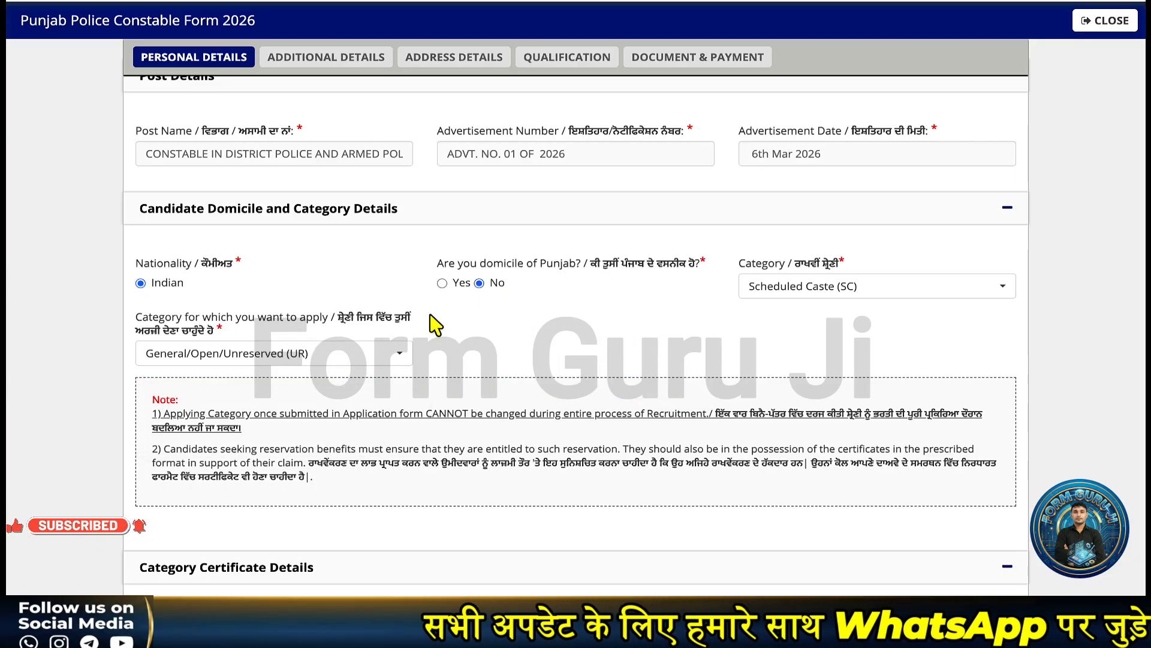
- Try Backward Class (BC) in the Category dropdown
{"action": "scroll", "coordinate": [727, 303], "scroll_direction": "down", "scroll_amount": 4}
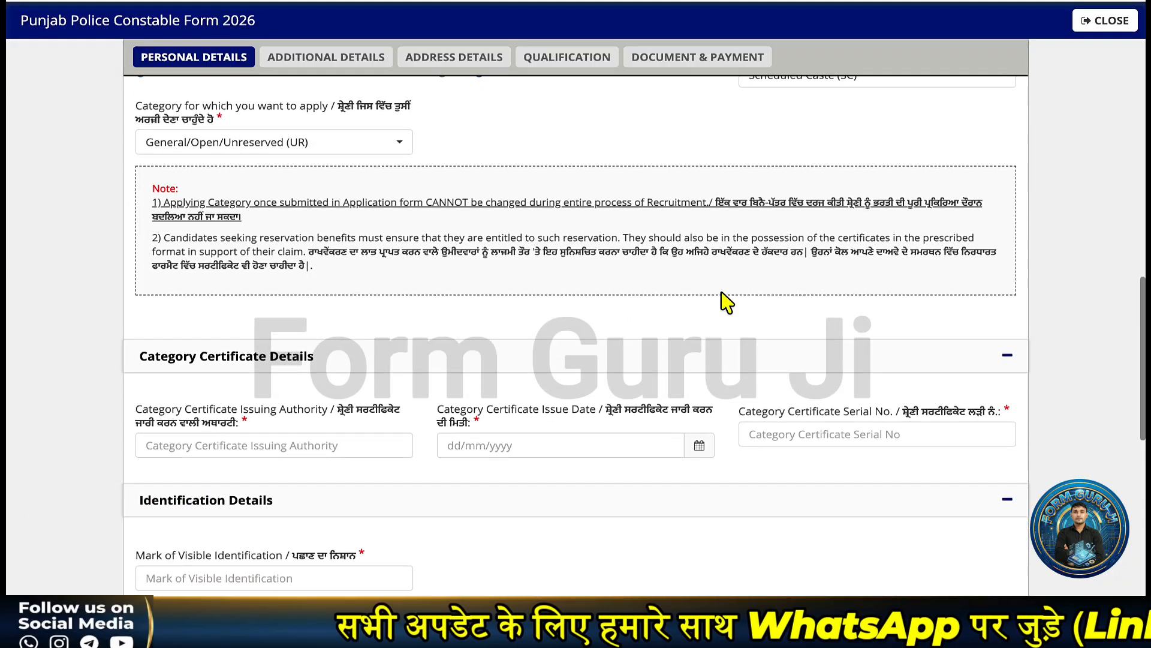
{"action": "scroll", "coordinate": [727, 303], "scroll_direction": "up", "scroll_amount": 1}
{"action": "scroll", "coordinate": [726, 302], "scroll_direction": "down", "scroll_amount": 2}
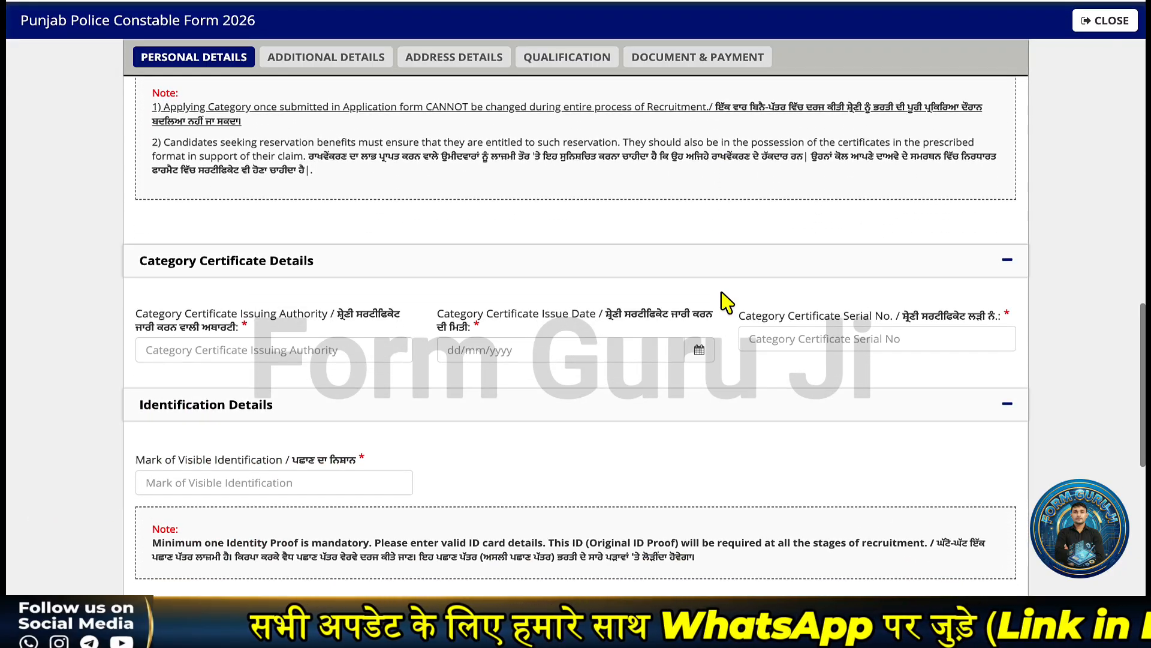
{"action": "scroll", "coordinate": [785, 322], "scroll_direction": "down", "scroll_amount": 2}
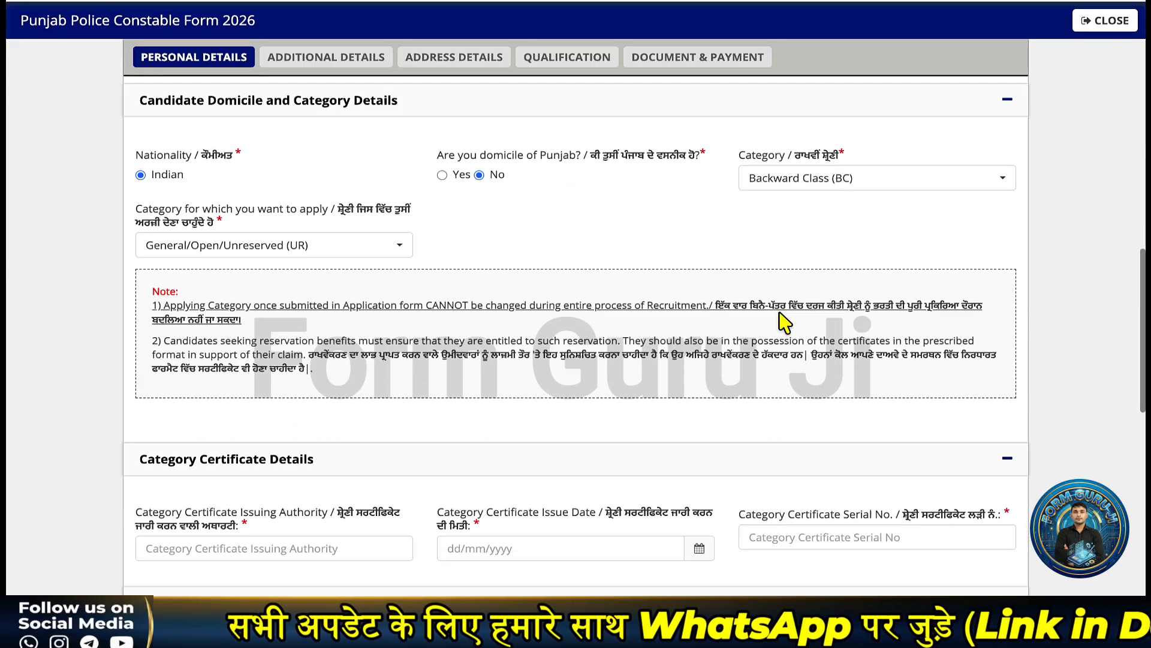
{"action": "left_click", "coordinate": [828, 177]}
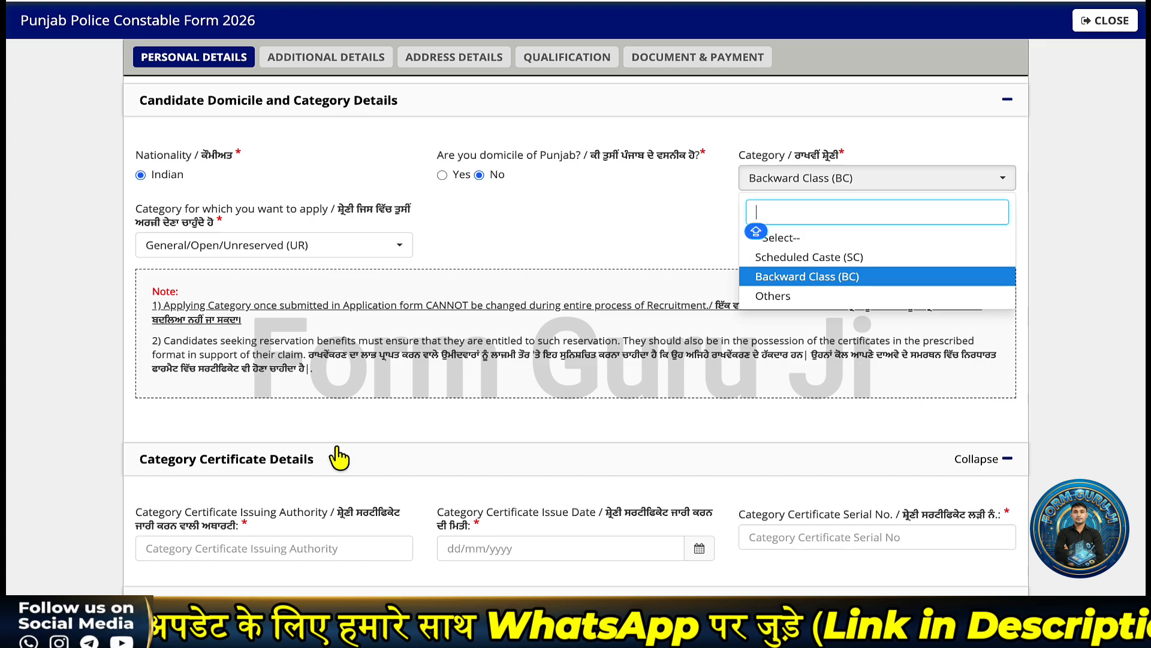
{"action": "scroll", "coordinate": [336, 459], "scroll_direction": "down", "scroll_amount": 1}
{"action": "left_click", "coordinate": [290, 498]}
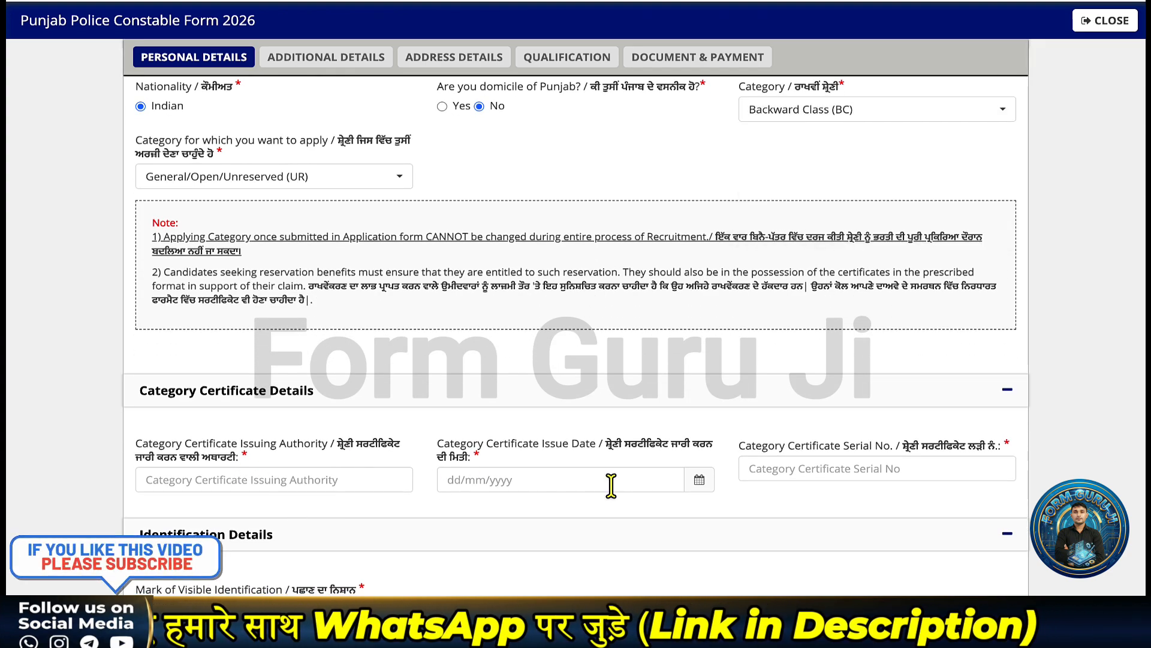
- Change the category to Others, leaving Mark of Visible Identification as NO
{"action": "scroll", "coordinate": [810, 469], "scroll_direction": "down", "scroll_amount": 1}
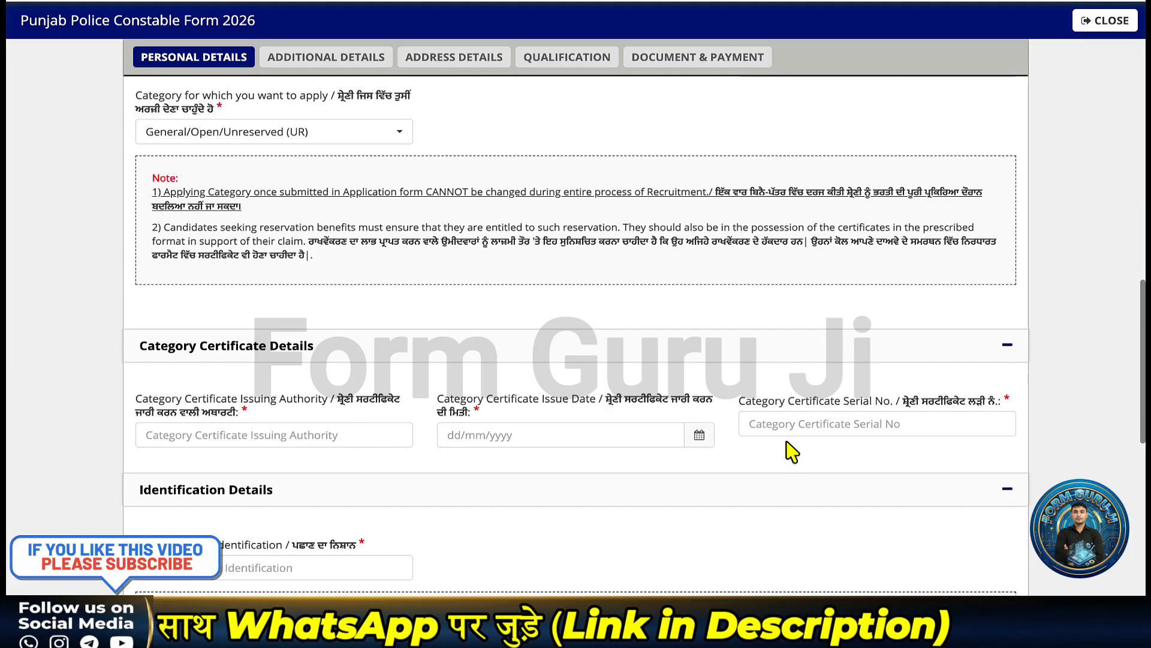
{"action": "scroll", "coordinate": [794, 432], "scroll_direction": "up", "scroll_amount": 2}
{"action": "left_click", "coordinate": [815, 174]}
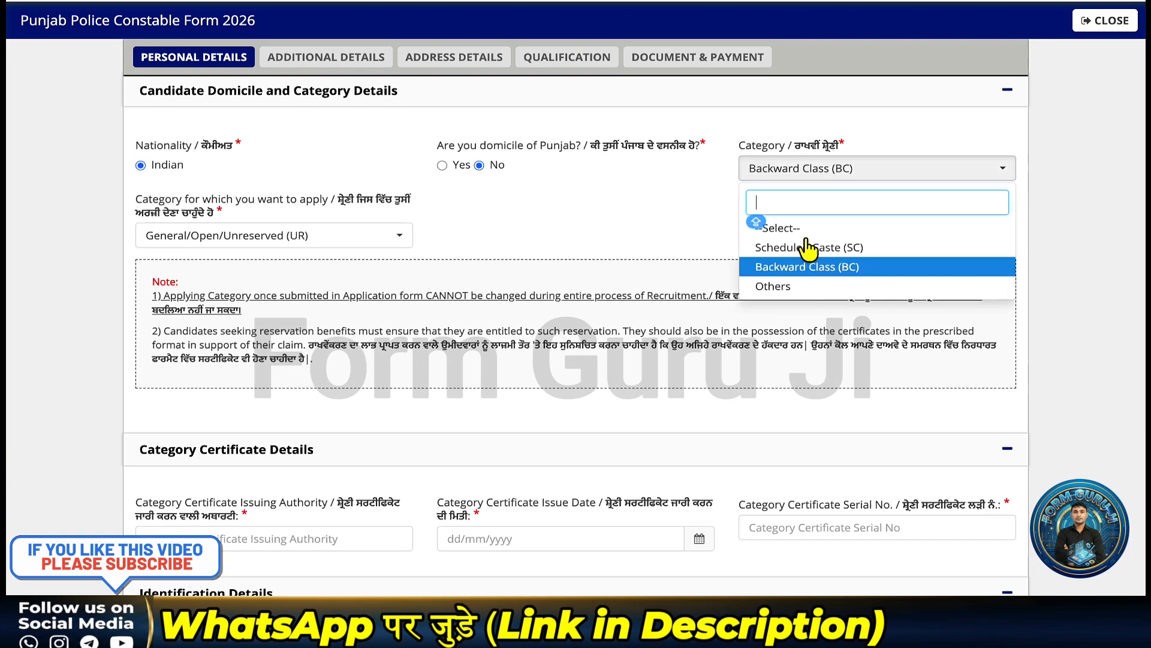
{"action": "left_click", "coordinate": [776, 287]}
{"action": "scroll", "coordinate": [739, 369], "scroll_direction": "down", "scroll_amount": 2}
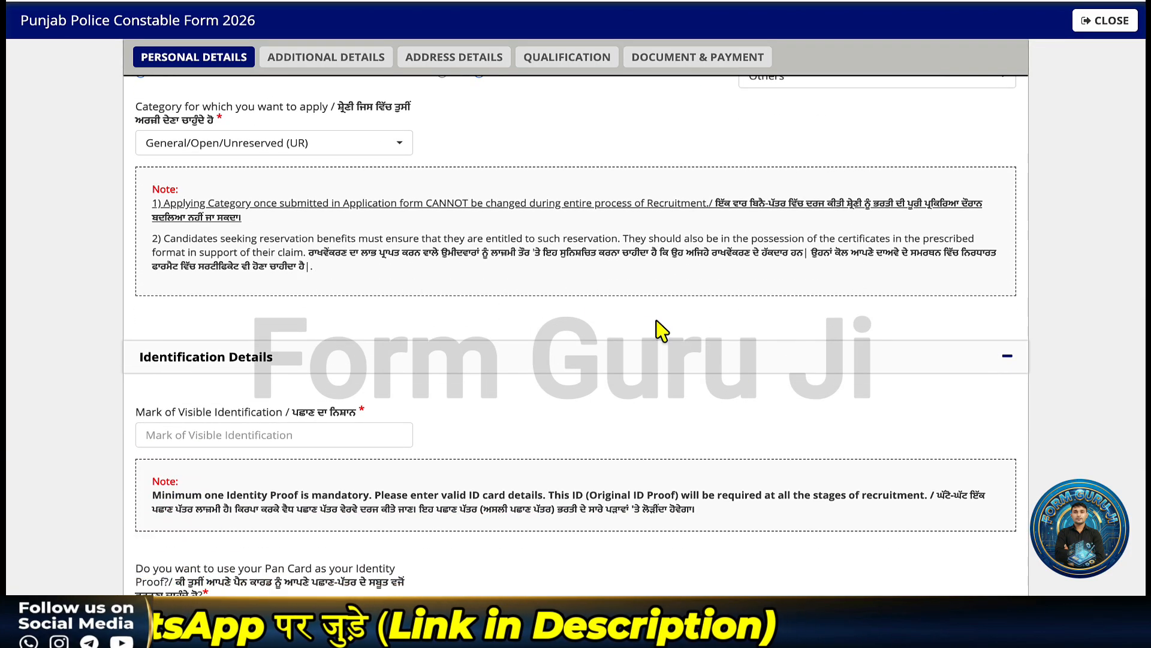
{"action": "scroll", "coordinate": [660, 327], "scroll_direction": "down", "scroll_amount": 1}
{"action": "scroll", "coordinate": [660, 329], "scroll_direction": "down", "scroll_amount": 1}
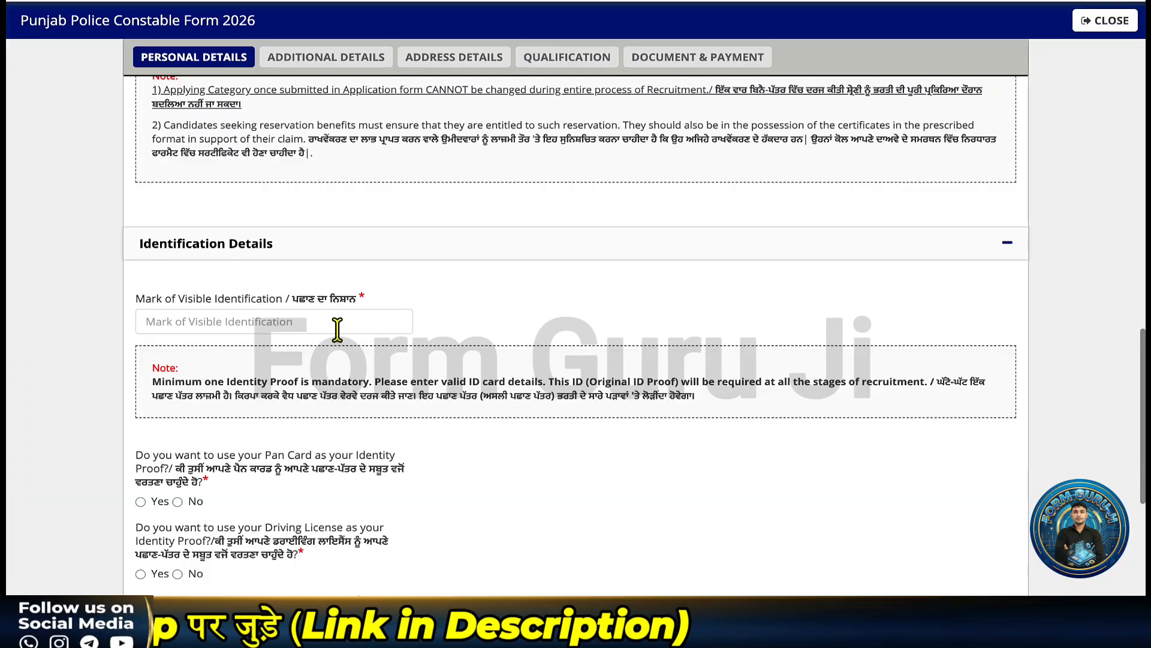
{"action": "scroll", "coordinate": [337, 327], "scroll_direction": "down", "scroll_amount": 1}
- Enter NO MARKS as the mark of visible identification
{"action": "left_click", "coordinate": [244, 271]}
{"action": "type", "text": "NO"}
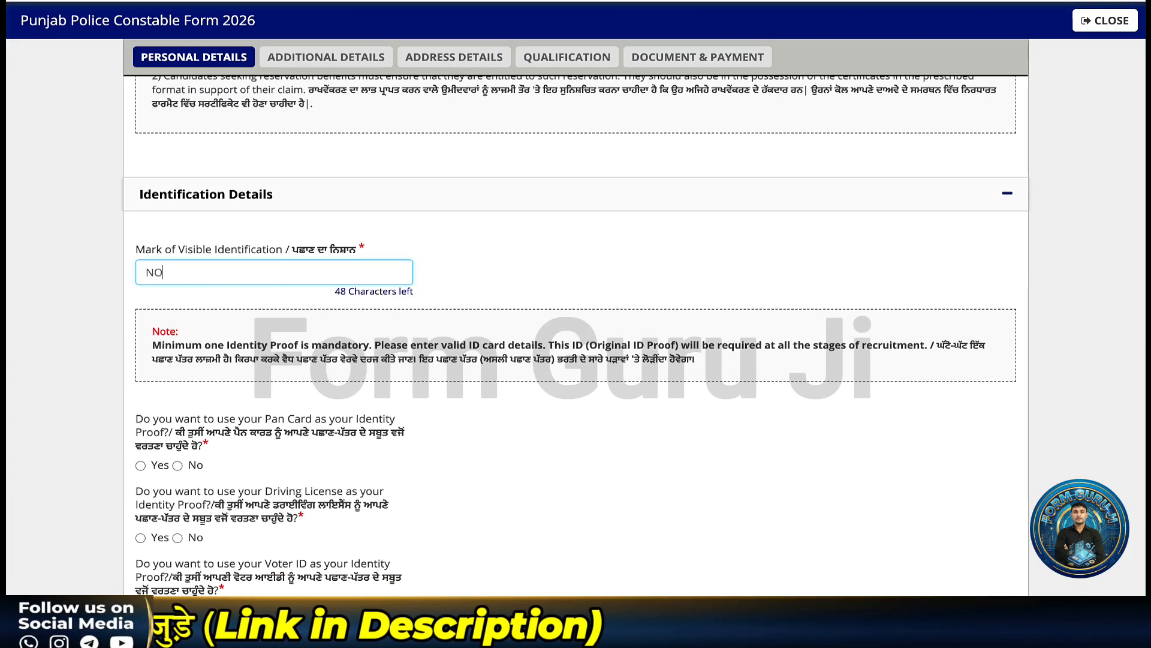
{"action": "type", "text": " MARKS"}
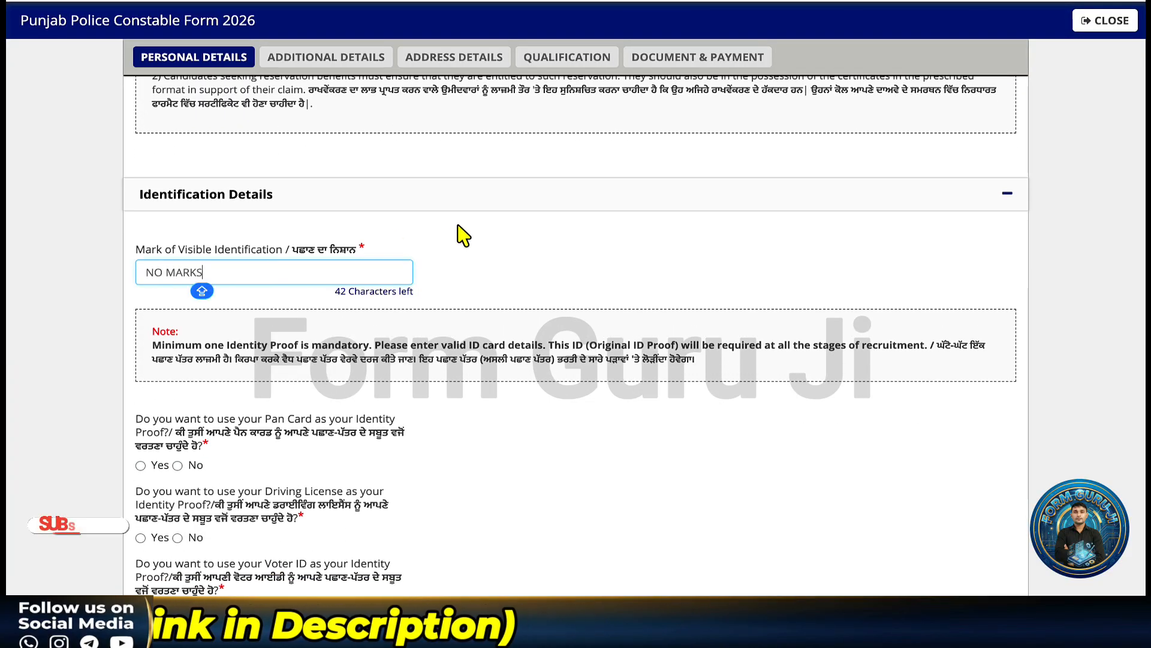
{"action": "scroll", "coordinate": [462, 233], "scroll_direction": "down", "scroll_amount": 1}
{"action": "scroll", "coordinate": [462, 234], "scroll_direction": "down", "scroll_amount": 3}
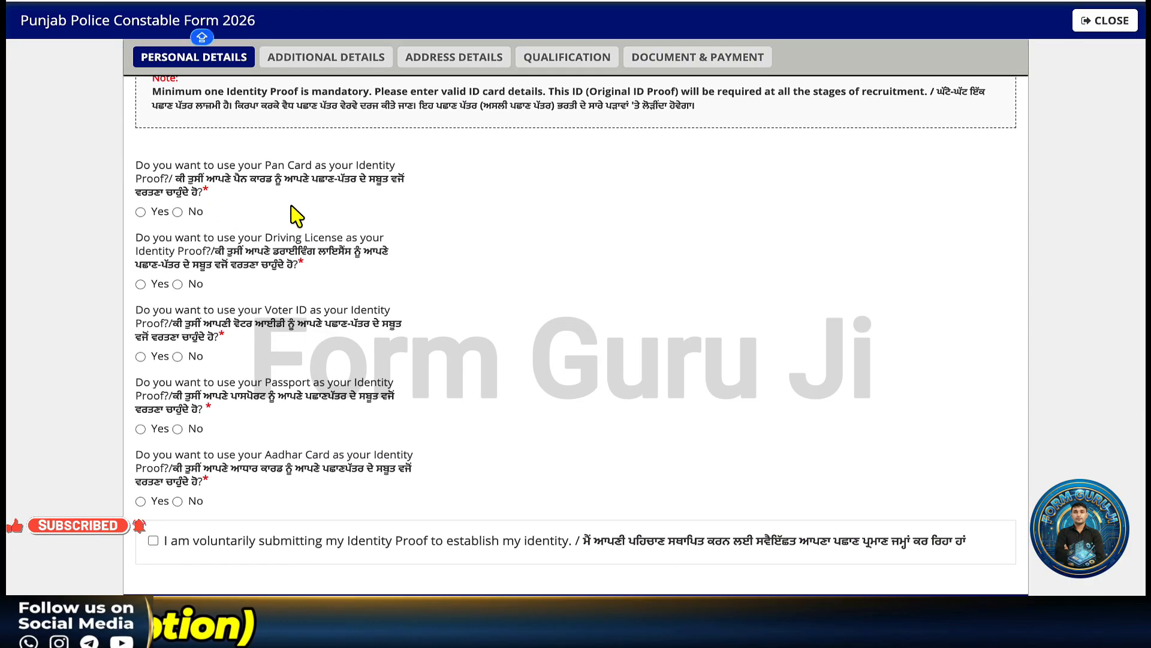
- Answer No for PAN card and driving licence, keep Aadhar Card, and tick the voluntary identity-proof declaration
{"action": "left_click", "coordinate": [141, 214]}
{"action": "left_click", "coordinate": [140, 197]}
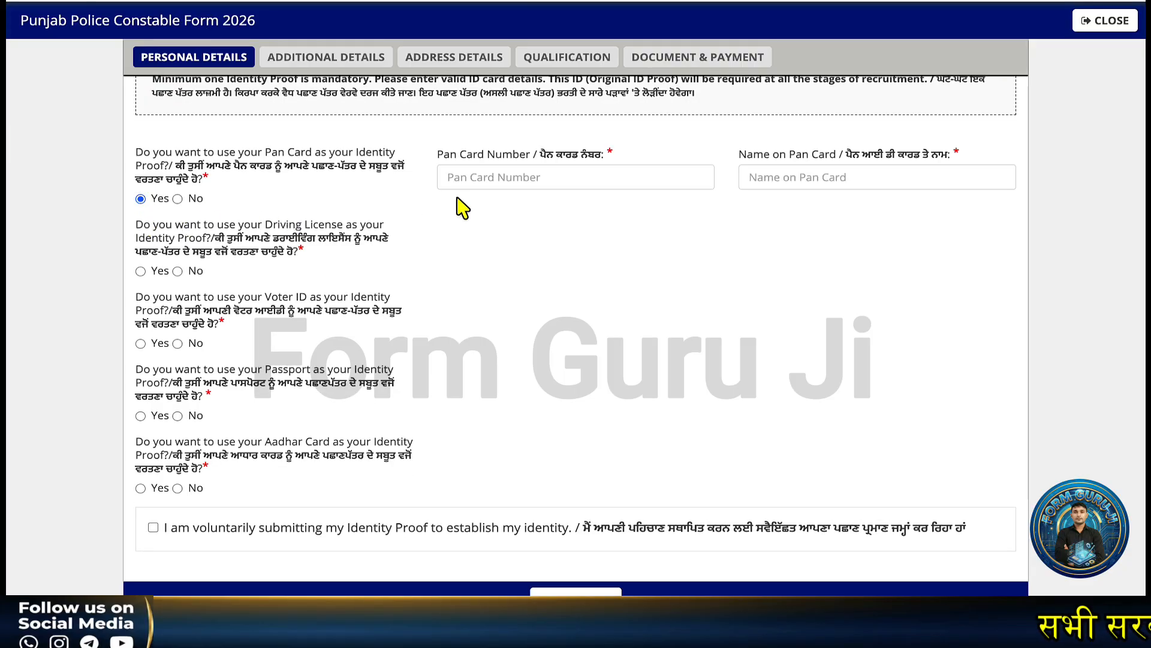
{"action": "left_click", "coordinate": [474, 179]}
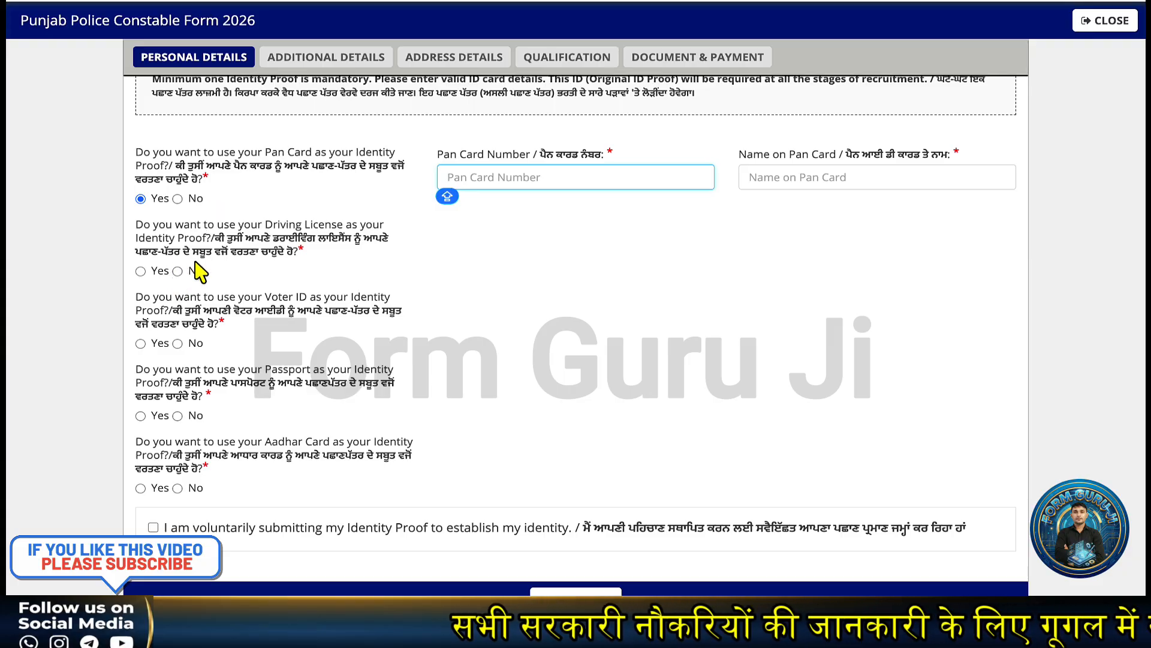
{"action": "left_click", "coordinate": [177, 199]}
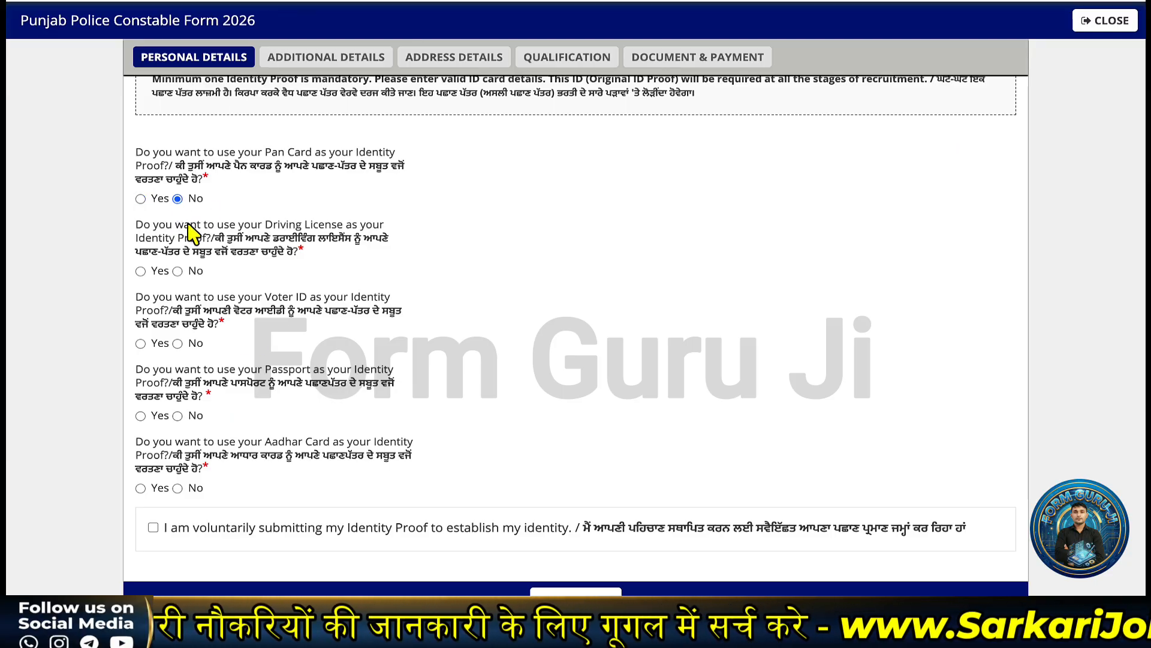
{"action": "left_click", "coordinate": [177, 271]}
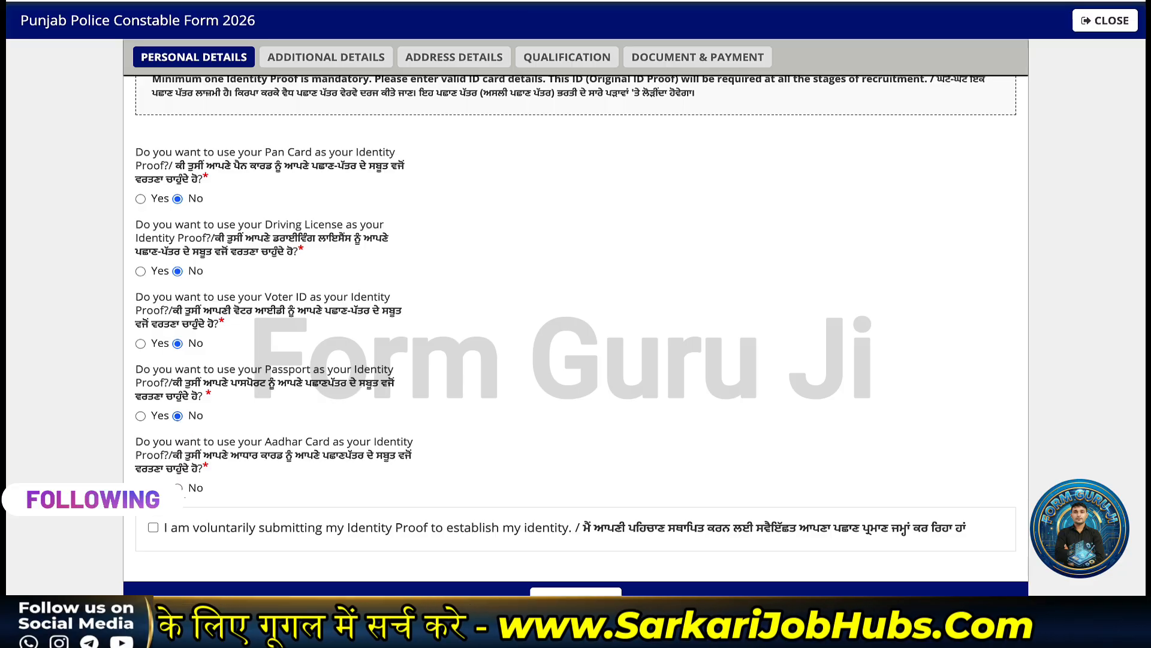
{"action": "scroll", "coordinate": [210, 470], "scroll_direction": "down", "scroll_amount": 1}
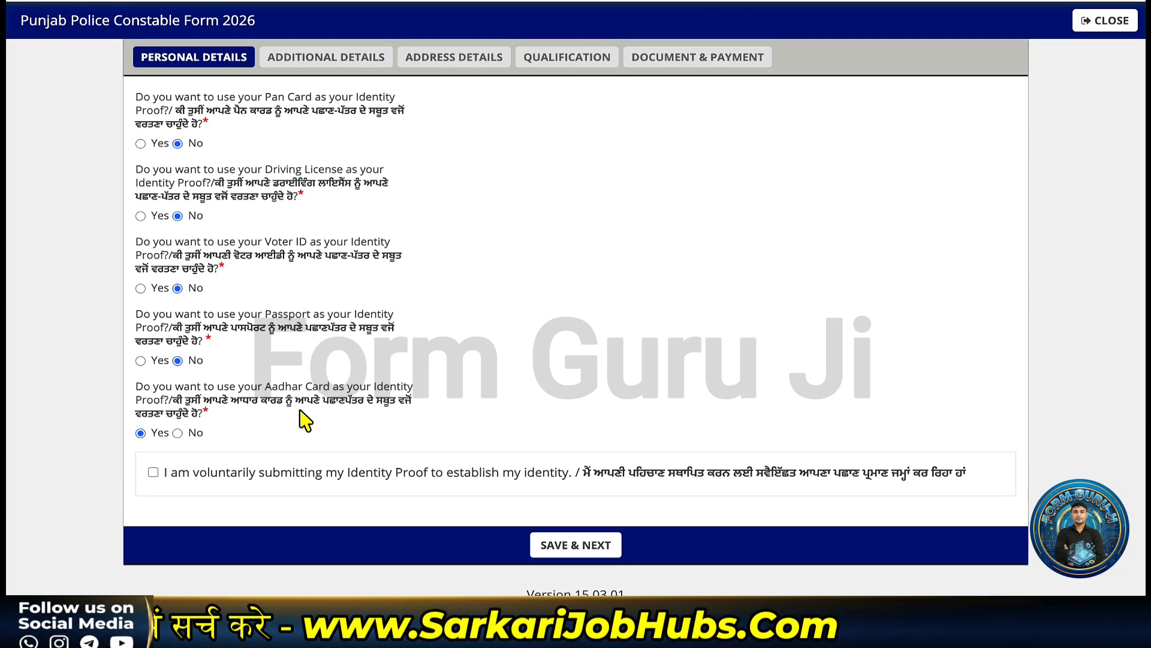
{"action": "left_click", "coordinate": [153, 472]}
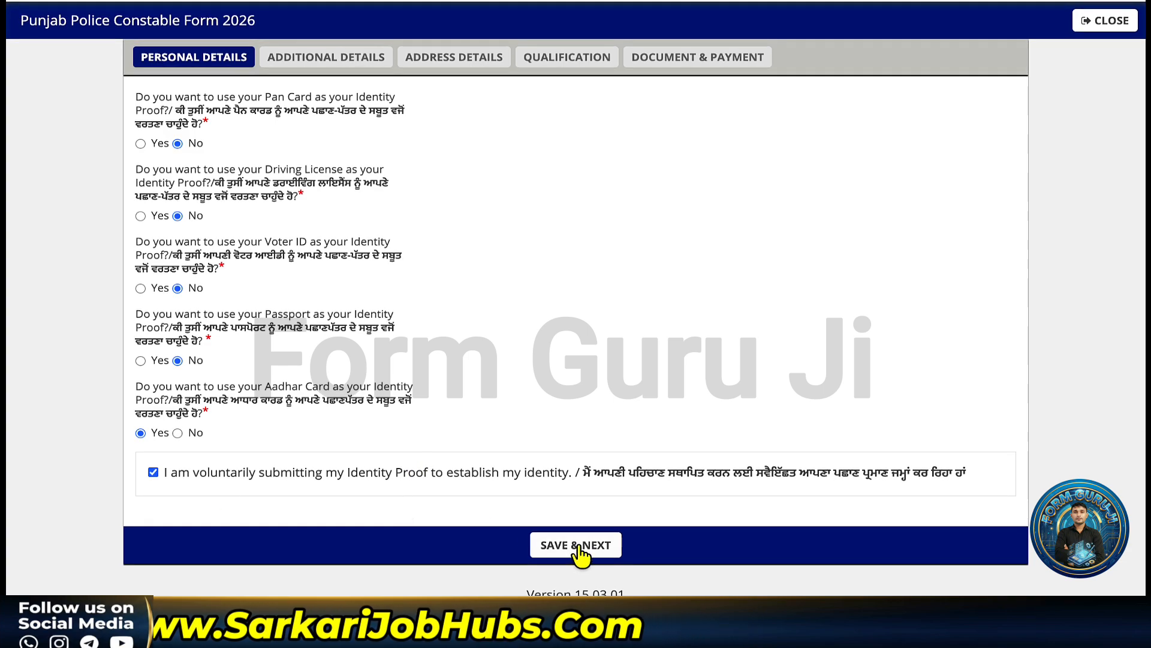
- Save the personal details with SAVE & NEXT and scroll through the Additional Details section
{"action": "left_click", "coordinate": [581, 553]}
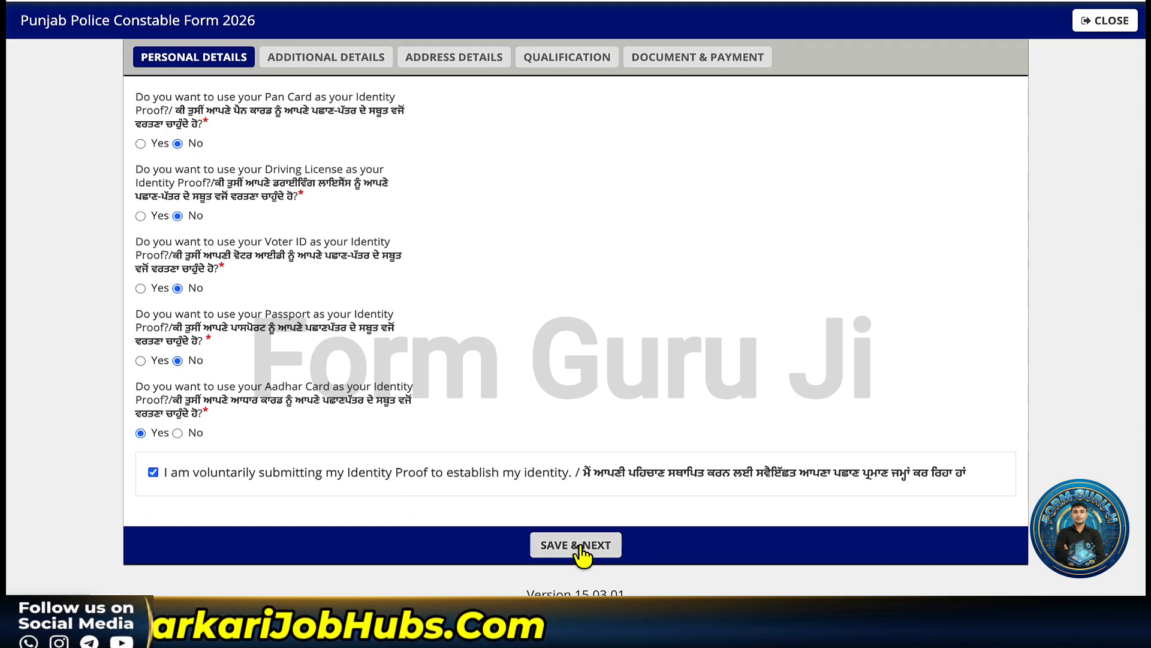
{"action": "scroll", "coordinate": [396, 237], "scroll_direction": "down", "scroll_amount": 2}
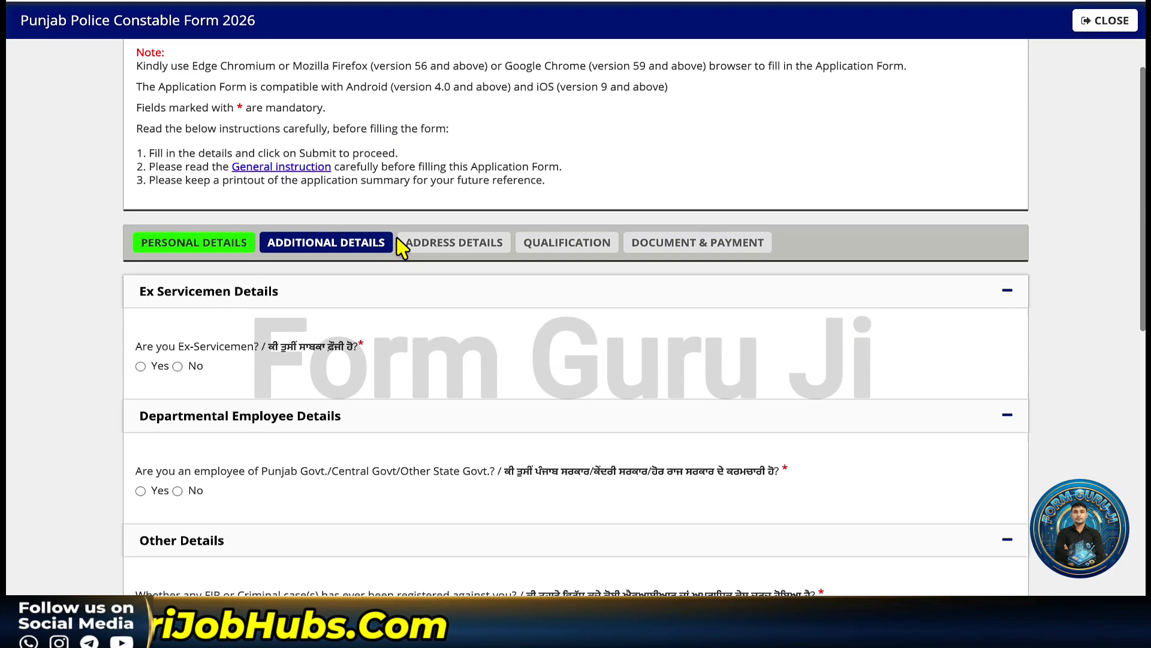
{"action": "scroll", "coordinate": [399, 244], "scroll_direction": "down", "scroll_amount": 1}
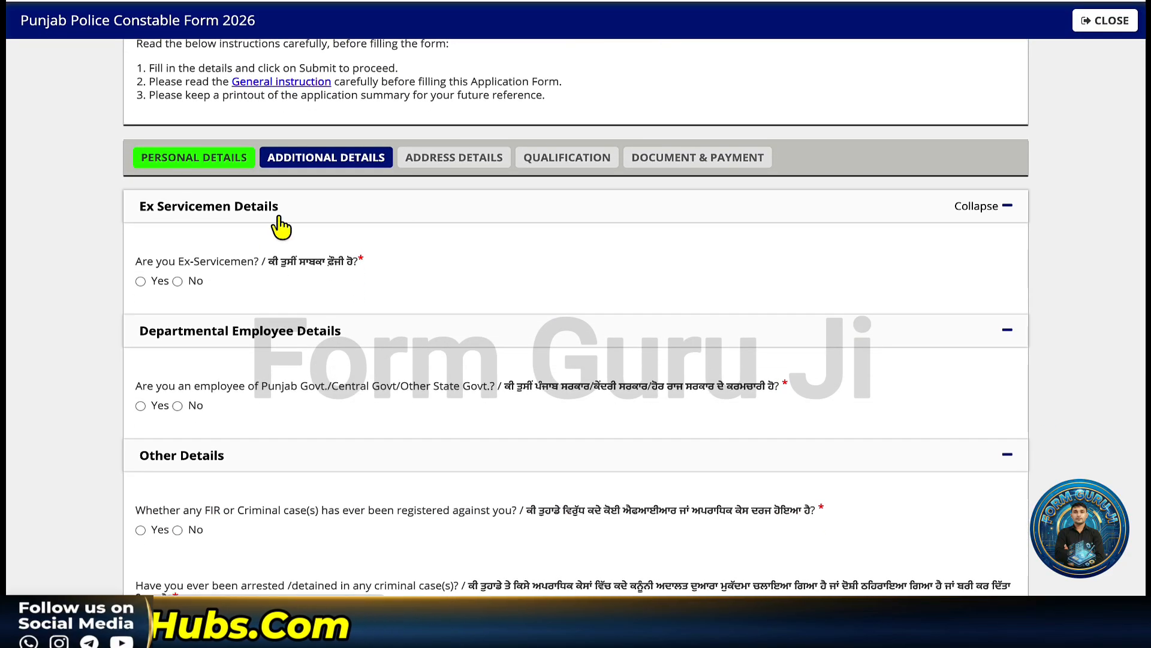
{"action": "scroll", "coordinate": [280, 225], "scroll_direction": "down", "scroll_amount": 1}
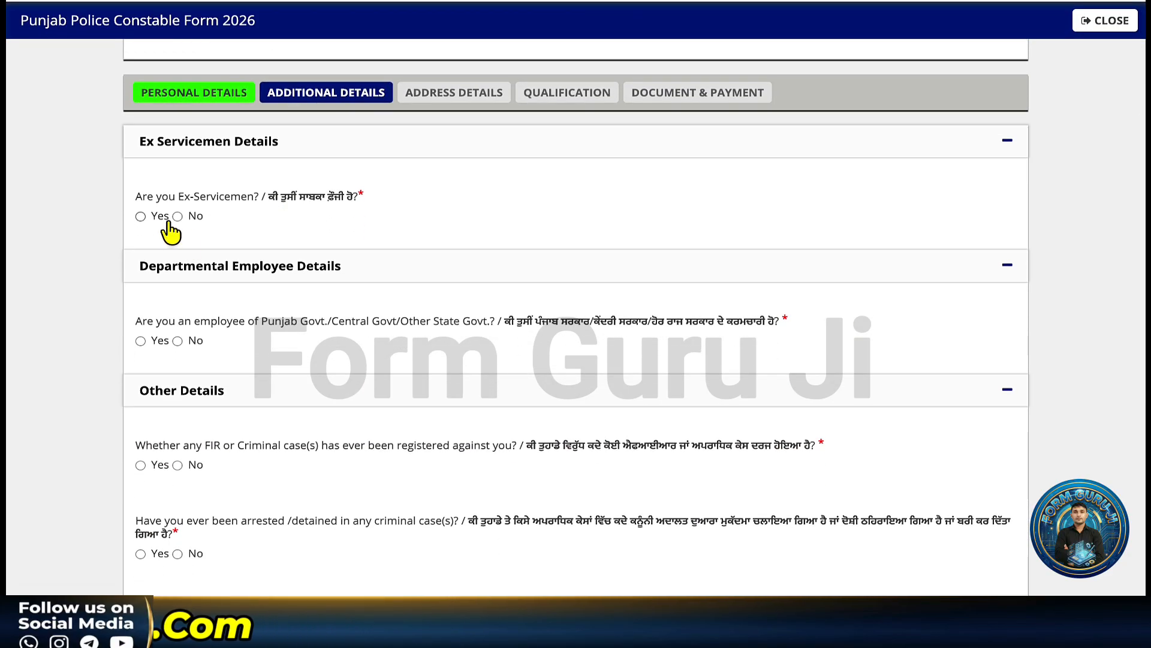
{"action": "scroll", "coordinate": [242, 270], "scroll_direction": "down", "scroll_amount": 1}
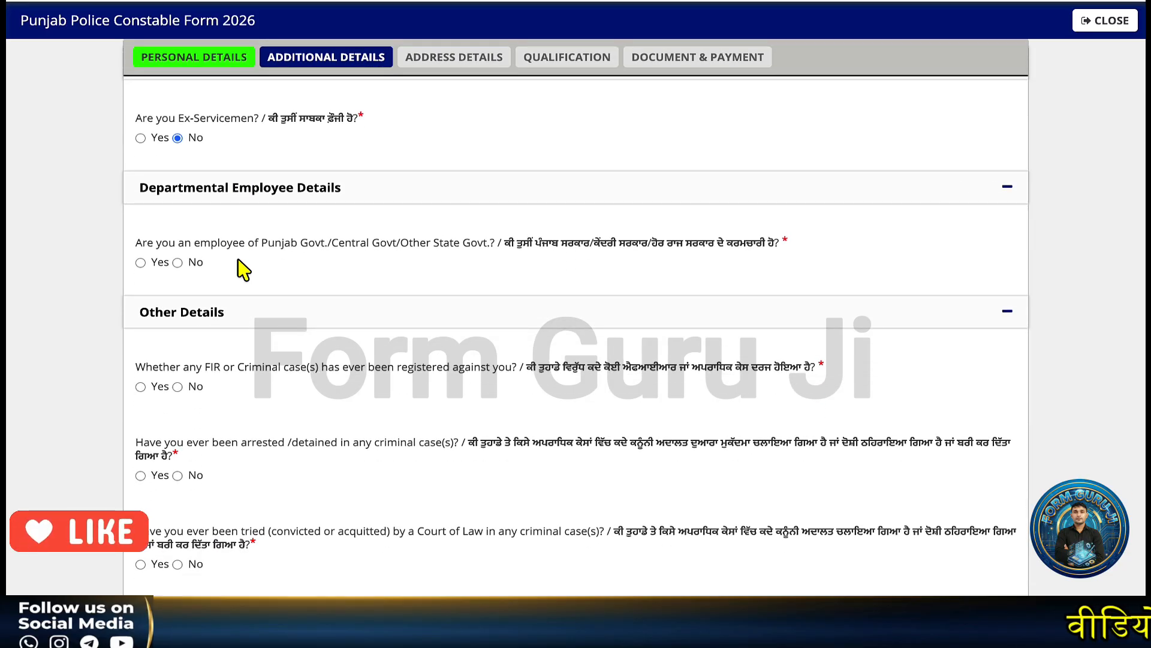
{"action": "scroll", "coordinate": [243, 270], "scroll_direction": "down", "scroll_amount": 1}
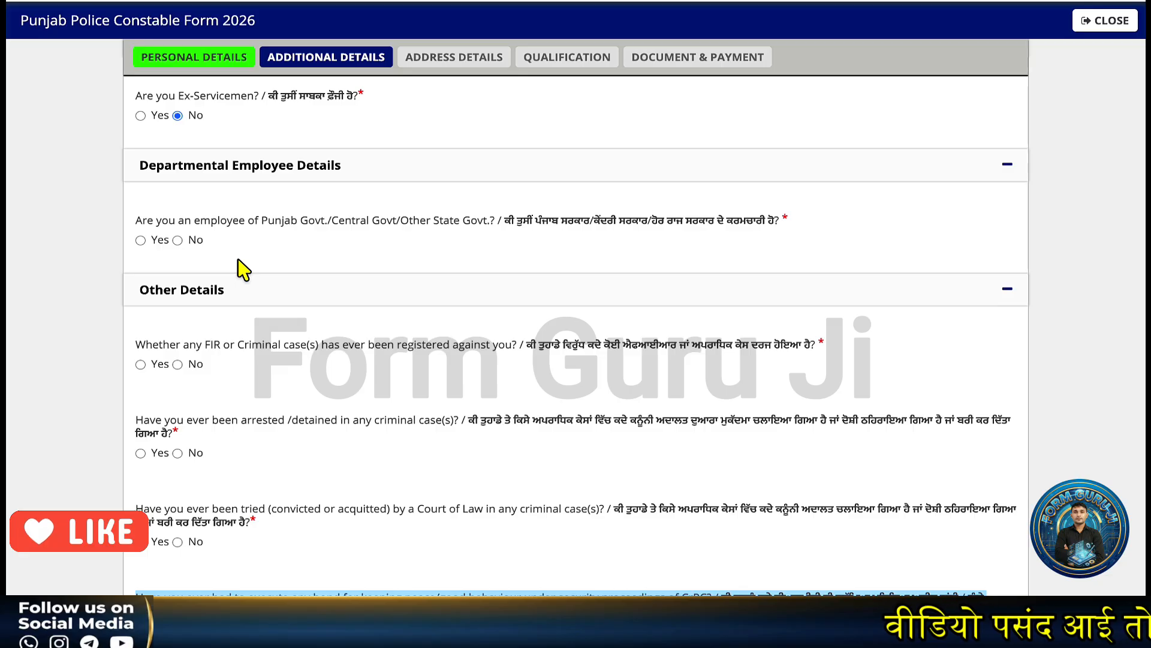
- Answer No to the government-employee and FIR-registered questions
{"action": "left_click", "coordinate": [177, 240]}
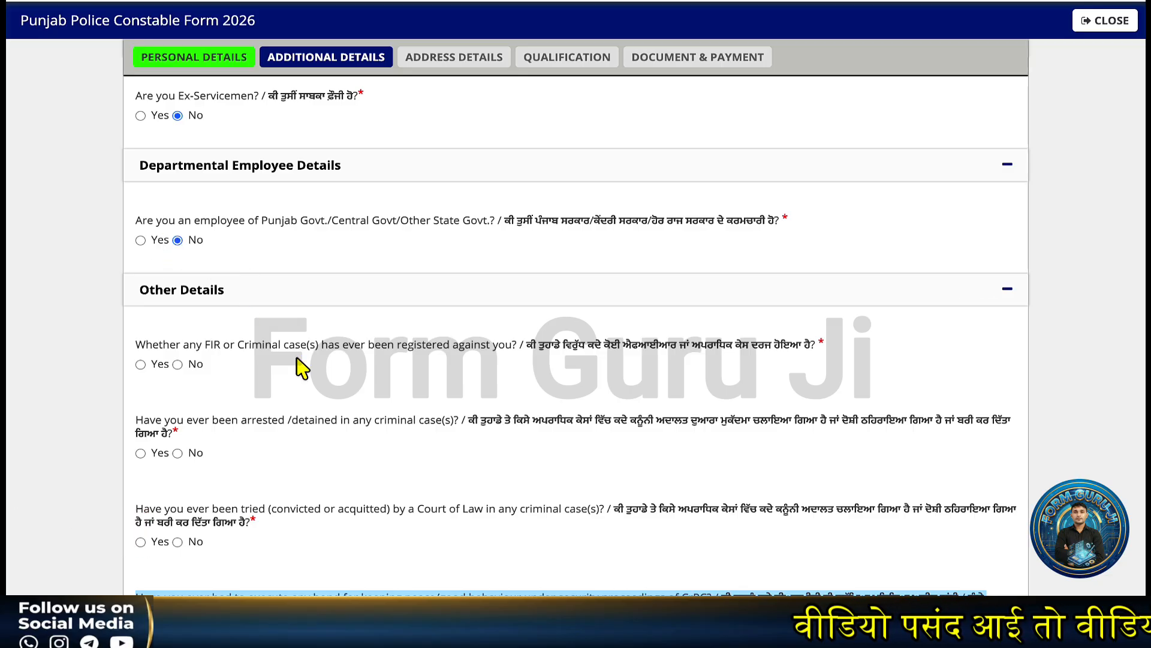
{"action": "scroll", "coordinate": [298, 367], "scroll_direction": "down", "scroll_amount": 3}
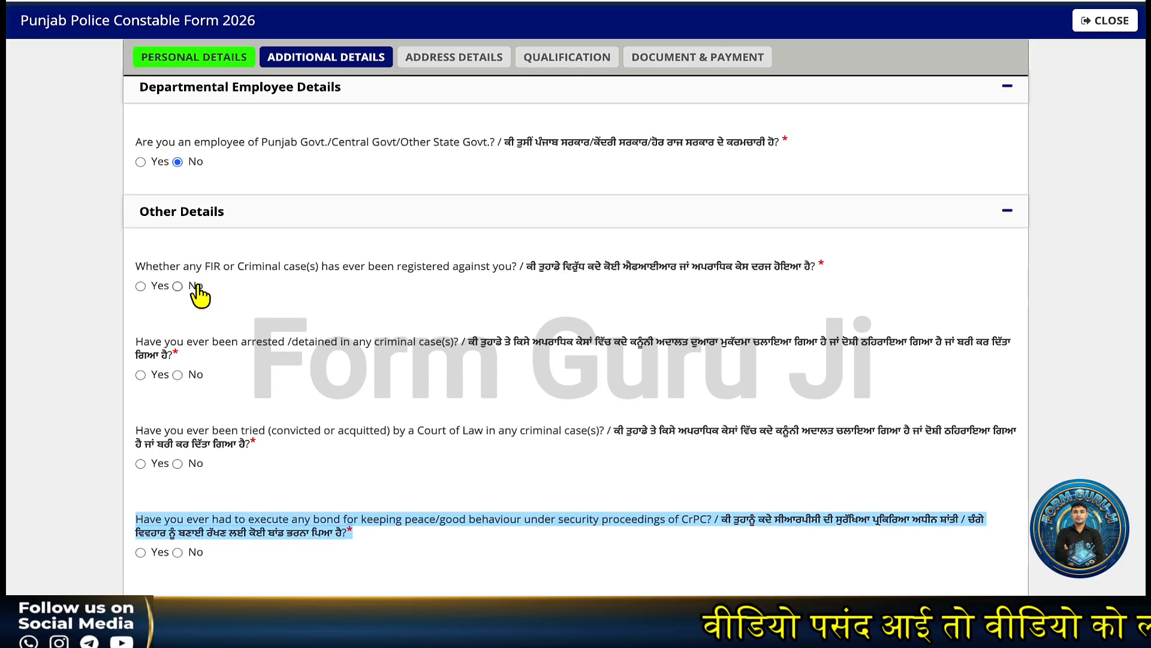
{"action": "left_click", "coordinate": [194, 287]}
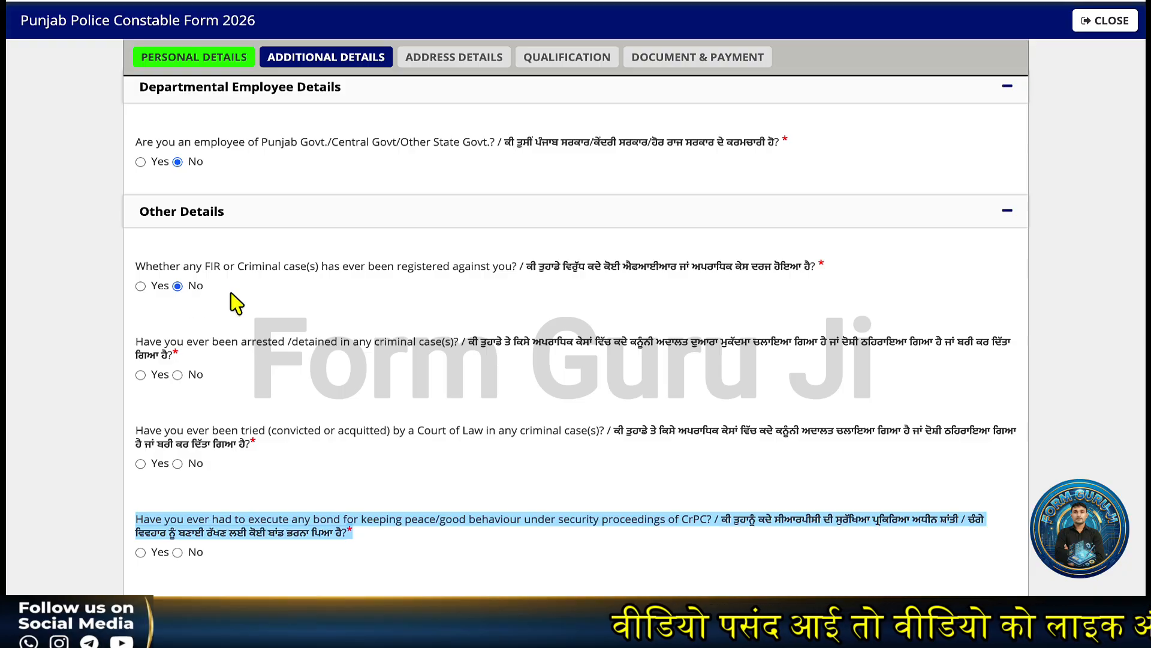
{"action": "scroll", "coordinate": [232, 301], "scroll_direction": "down", "scroll_amount": 2}
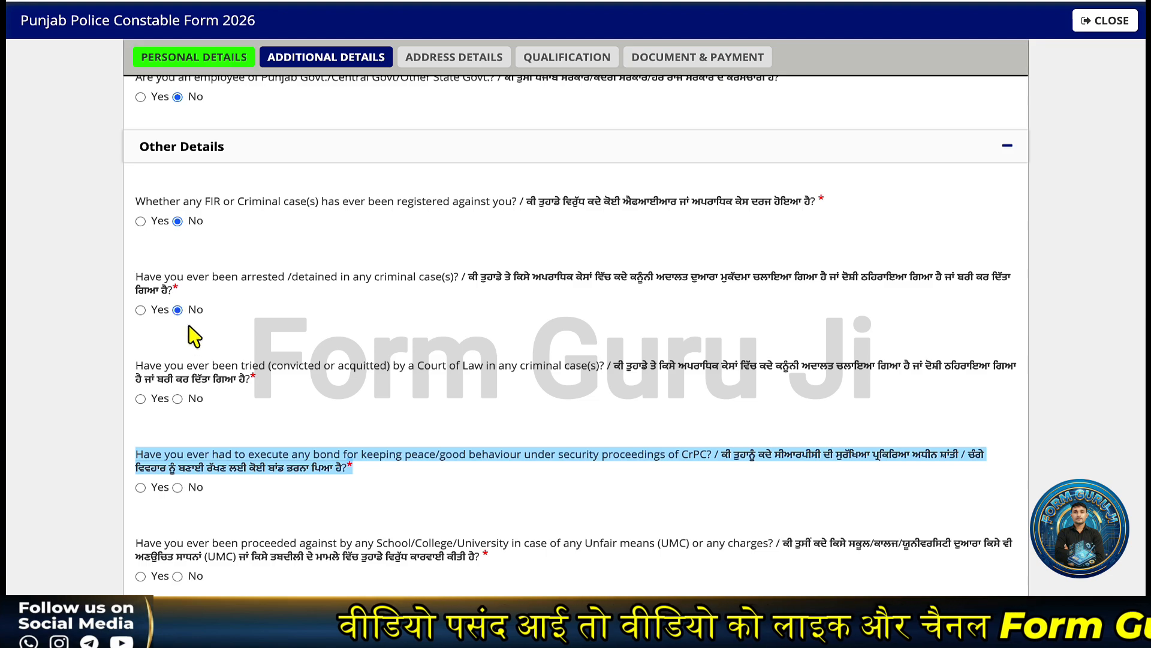
{"action": "scroll", "coordinate": [207, 360], "scroll_direction": "down", "scroll_amount": 1}
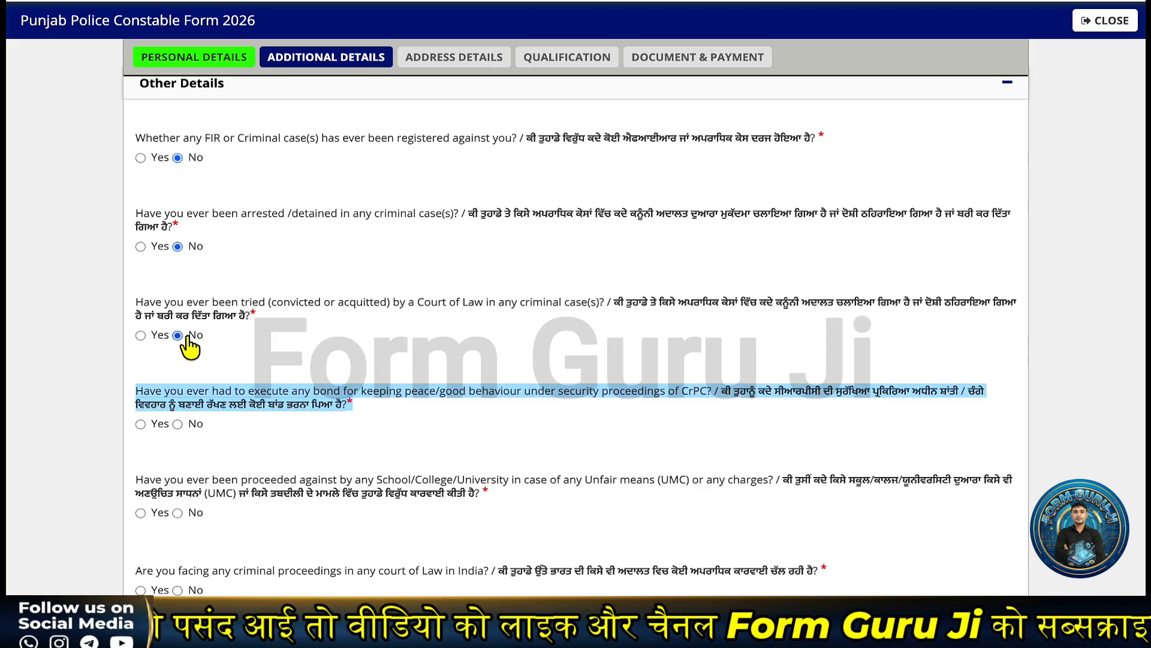
{"action": "scroll", "coordinate": [216, 360], "scroll_direction": "down", "scroll_amount": 1}
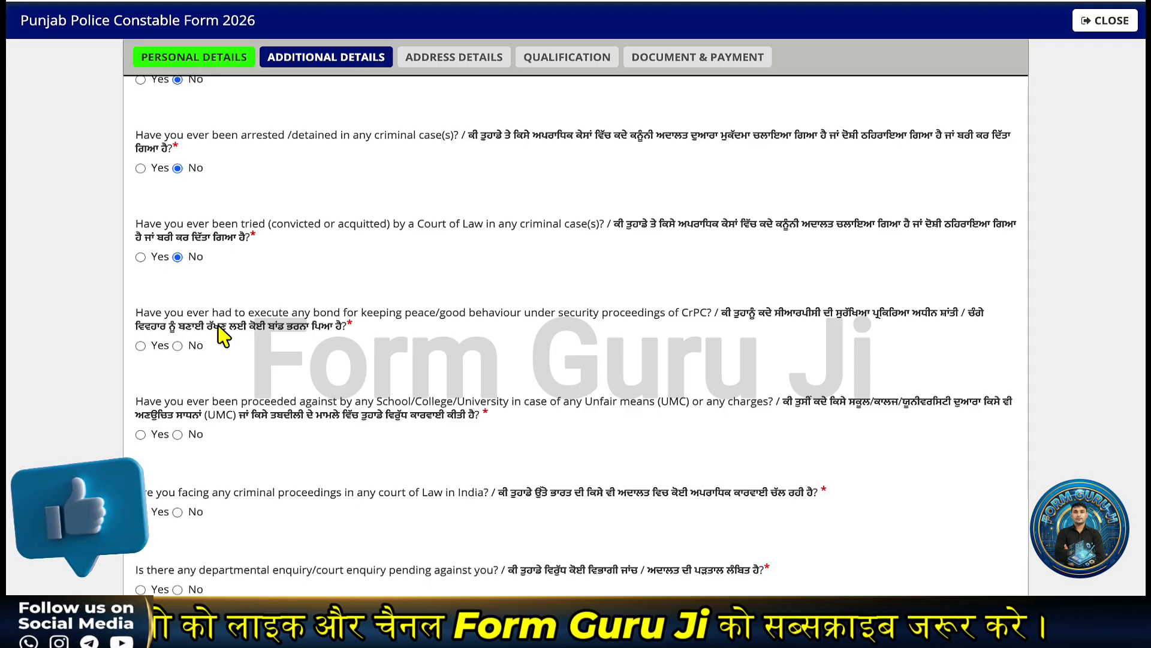
{"action": "scroll", "coordinate": [232, 318], "scroll_direction": "down", "scroll_amount": 1}
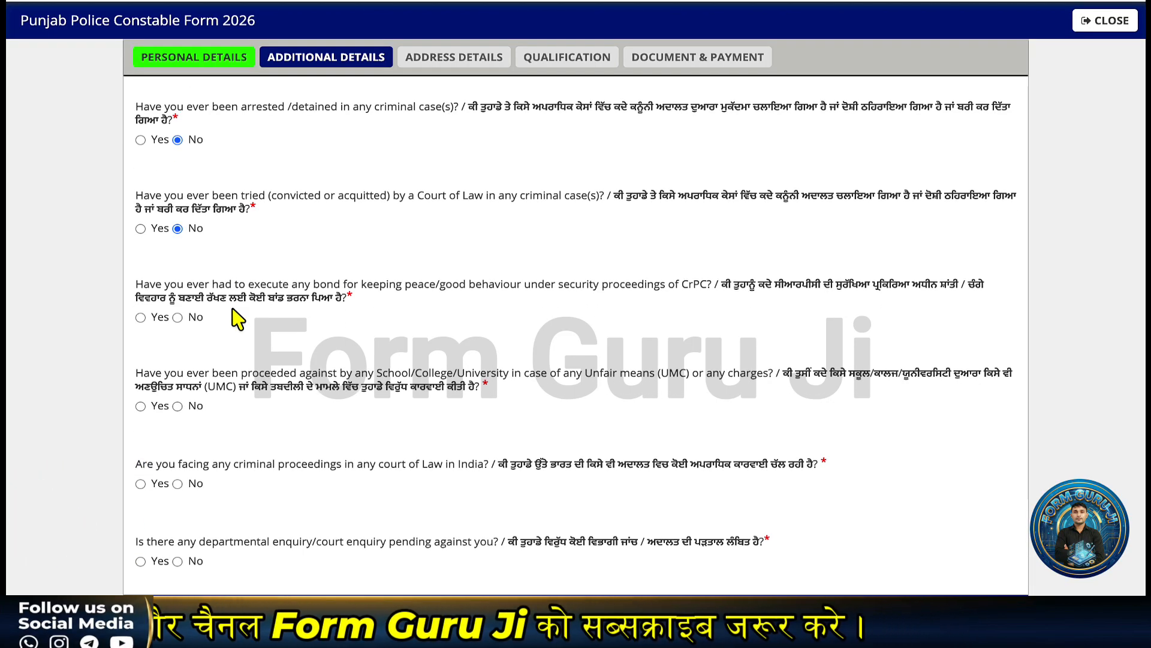
- Answer No to the good-behaviour bond and unfair-means questions, then save the additional details
{"action": "left_click", "coordinate": [179, 320]}
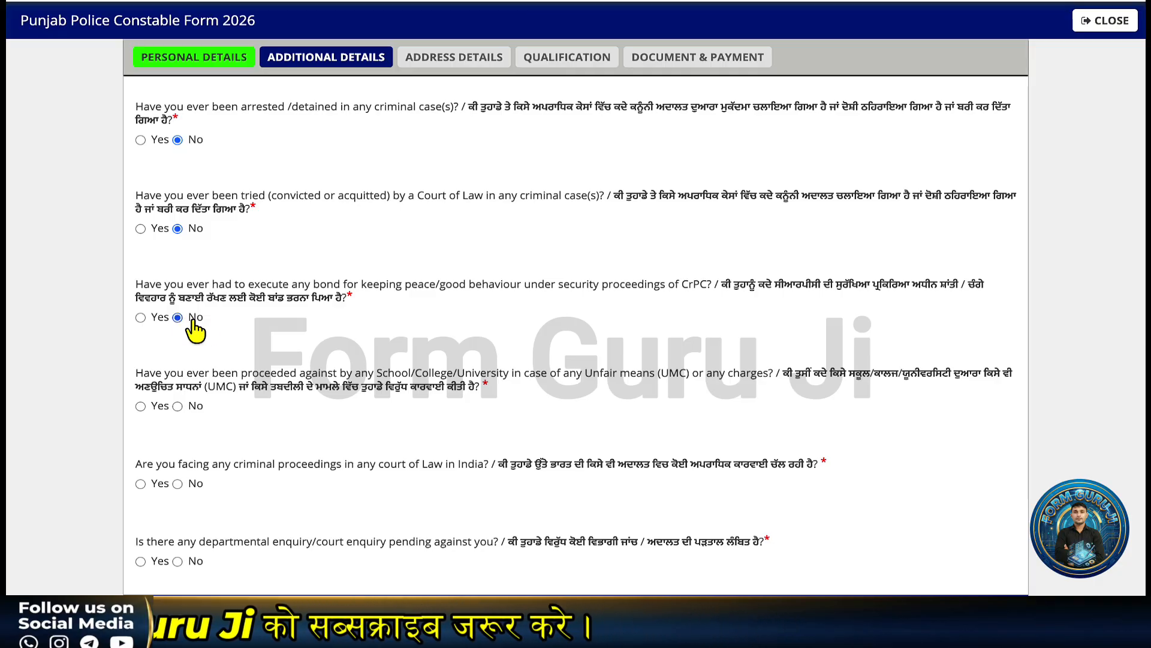
{"action": "triple_click", "coordinate": [335, 374]}
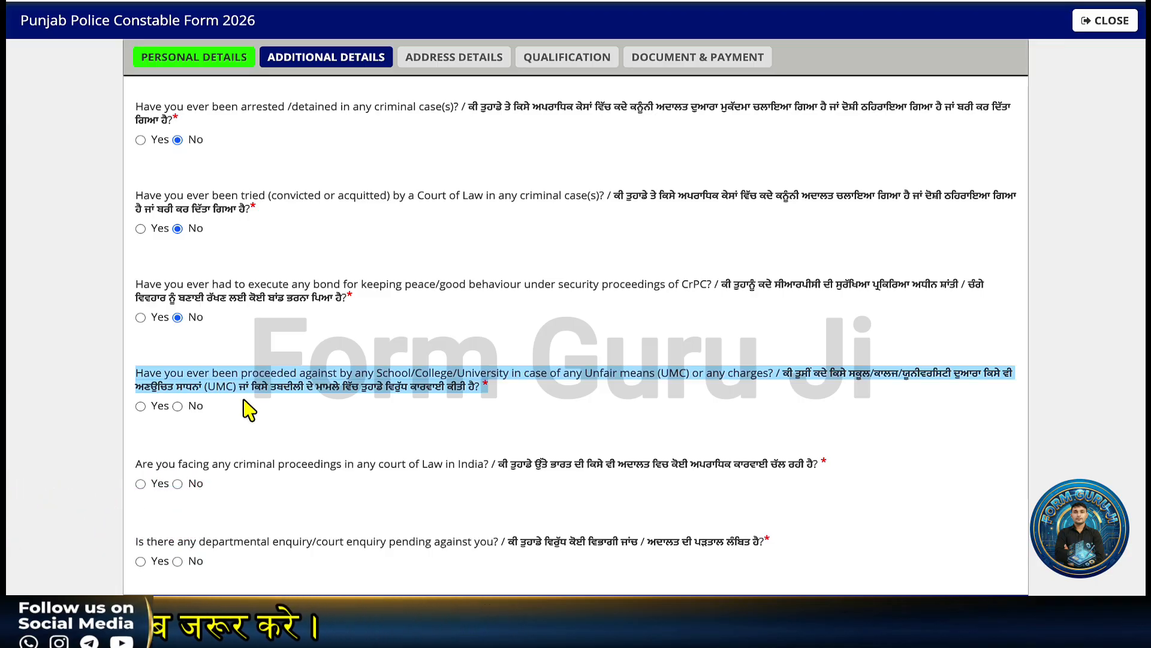
{"action": "left_click", "coordinate": [177, 406]}
{"action": "scroll", "coordinate": [245, 372], "scroll_direction": "down", "scroll_amount": 1}
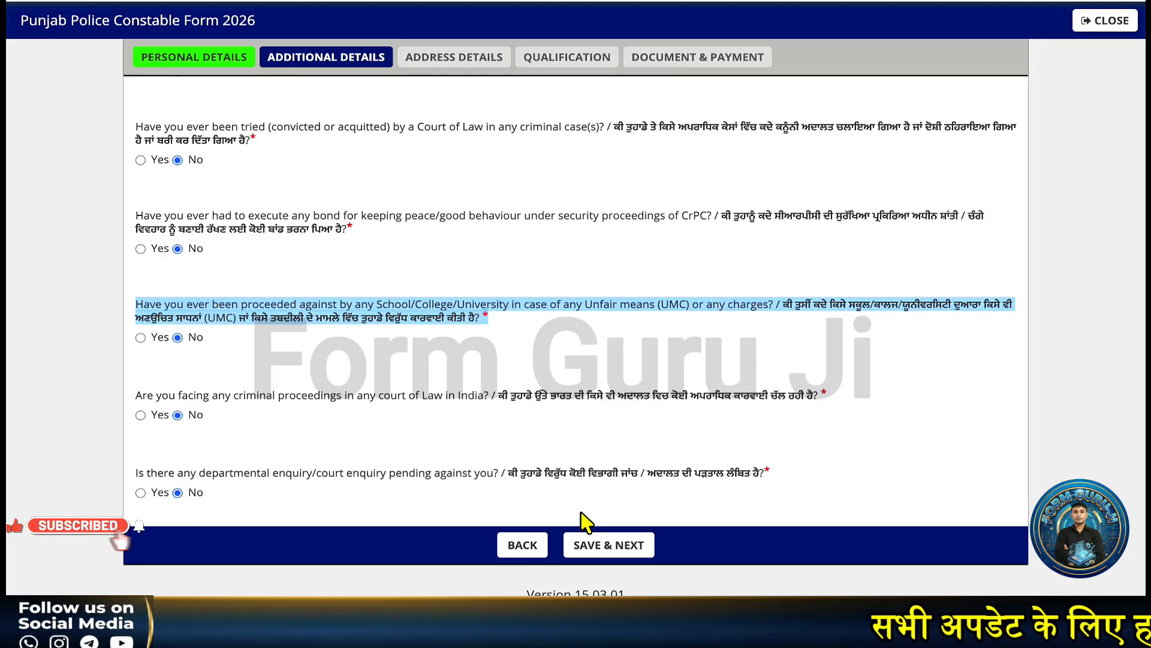
{"action": "left_click", "coordinate": [593, 541]}
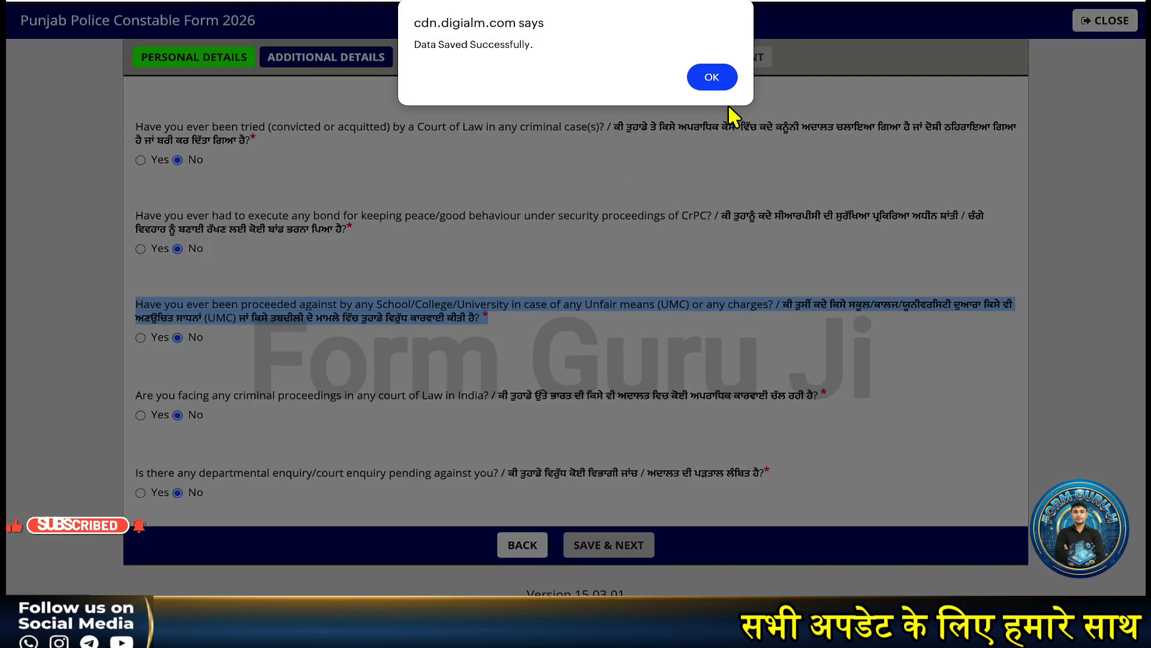
{"action": "left_click", "coordinate": [712, 74]}
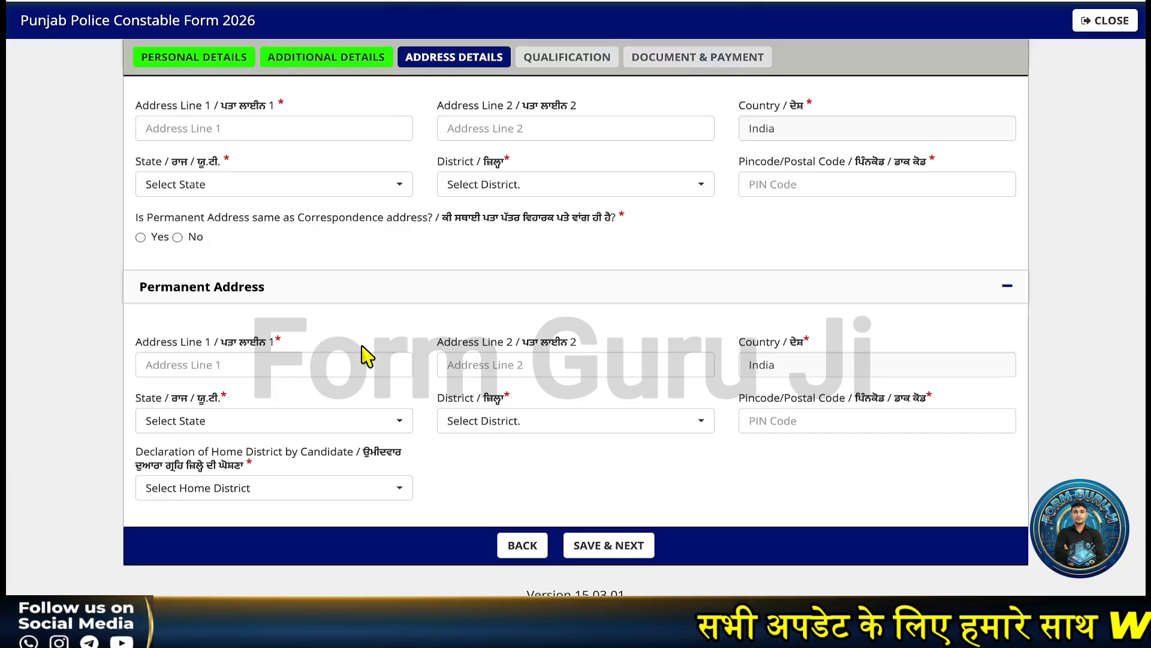
{"action": "scroll", "coordinate": [367, 357], "scroll_direction": "up", "scroll_amount": 3}
{"action": "left_click", "coordinate": [227, 261]}
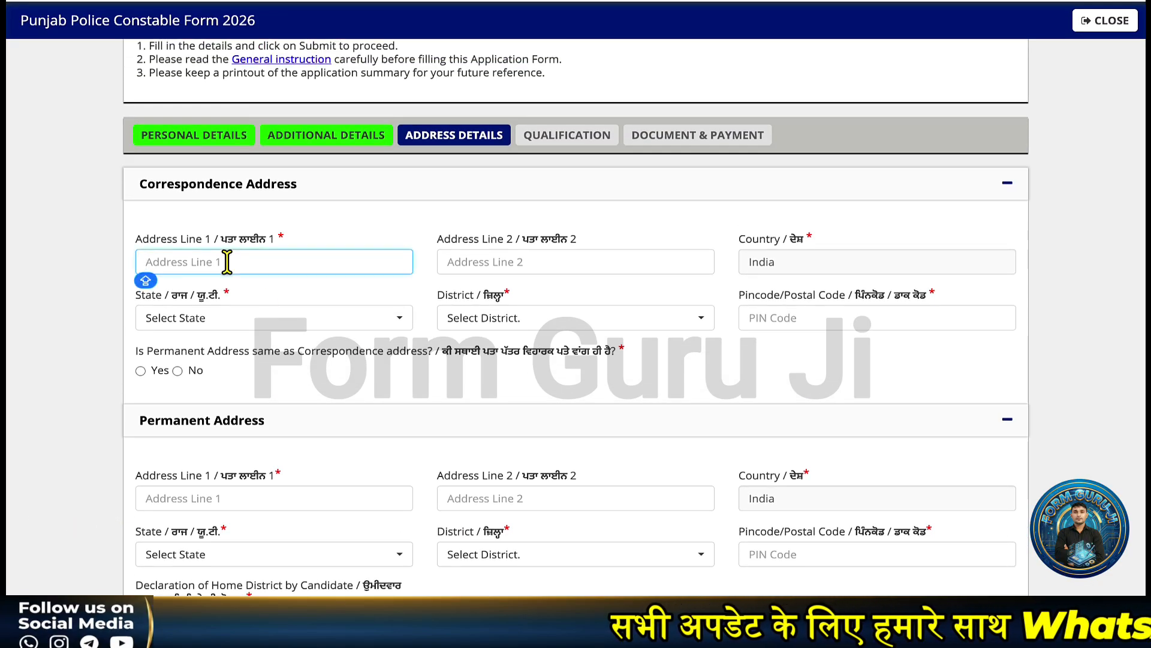
{"action": "type", "text": "DADRI"}
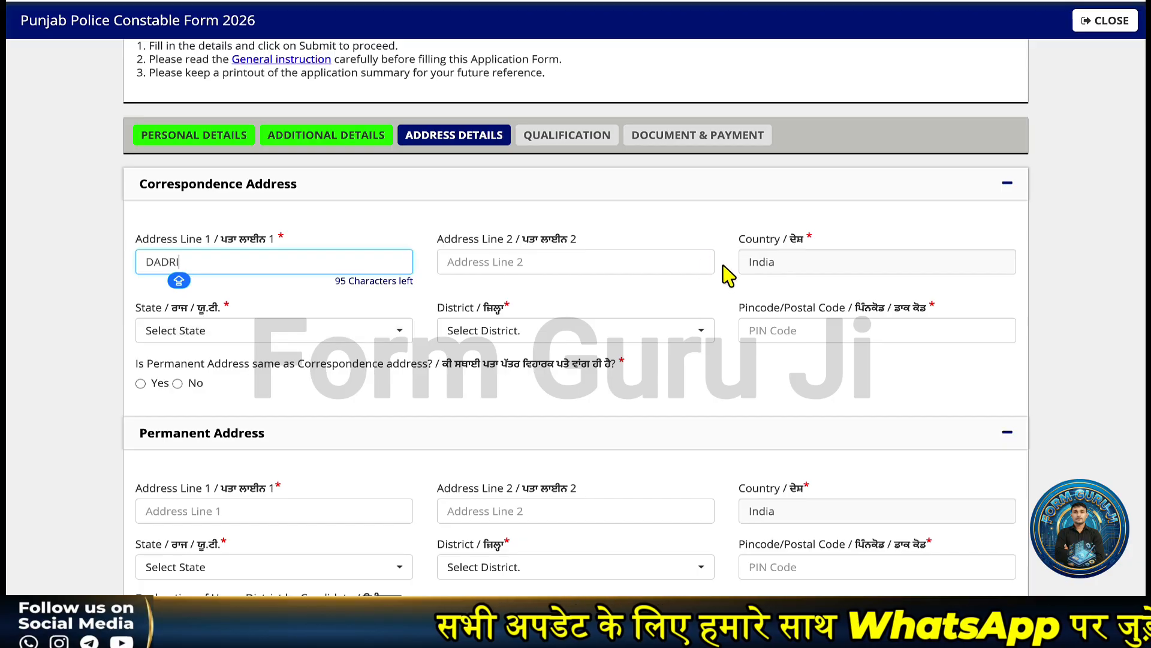
{"action": "left_click", "coordinate": [210, 360]}
{"action": "left_click", "coordinate": [237, 327]}
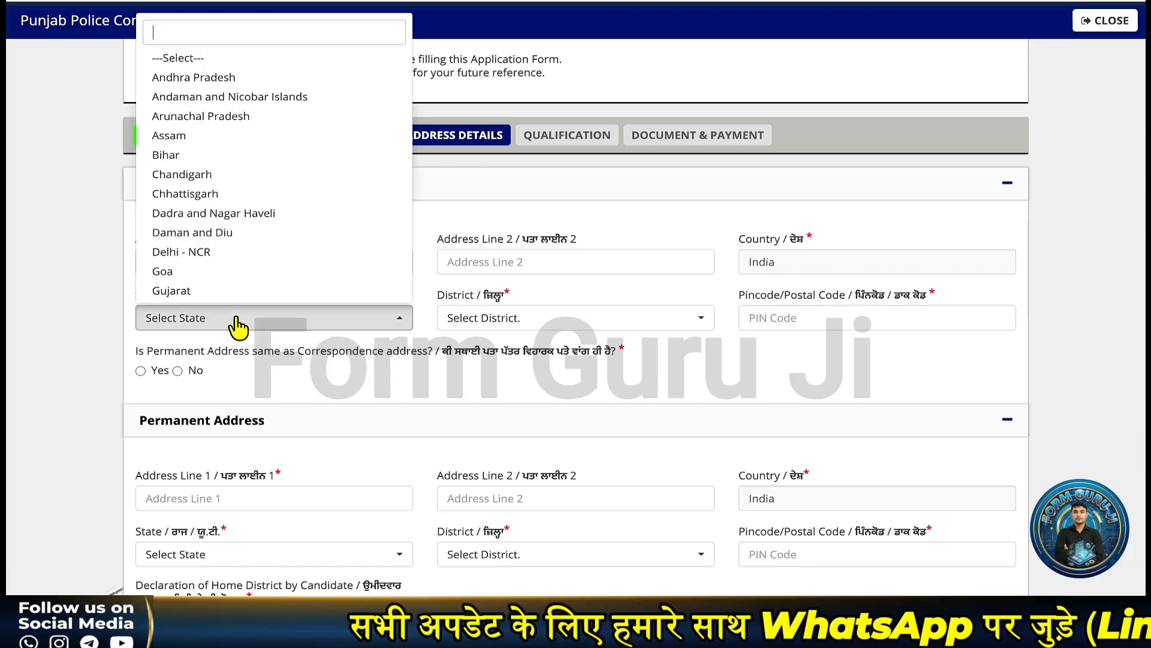
{"action": "scroll", "coordinate": [207, 240], "scroll_direction": "down", "scroll_amount": 1}
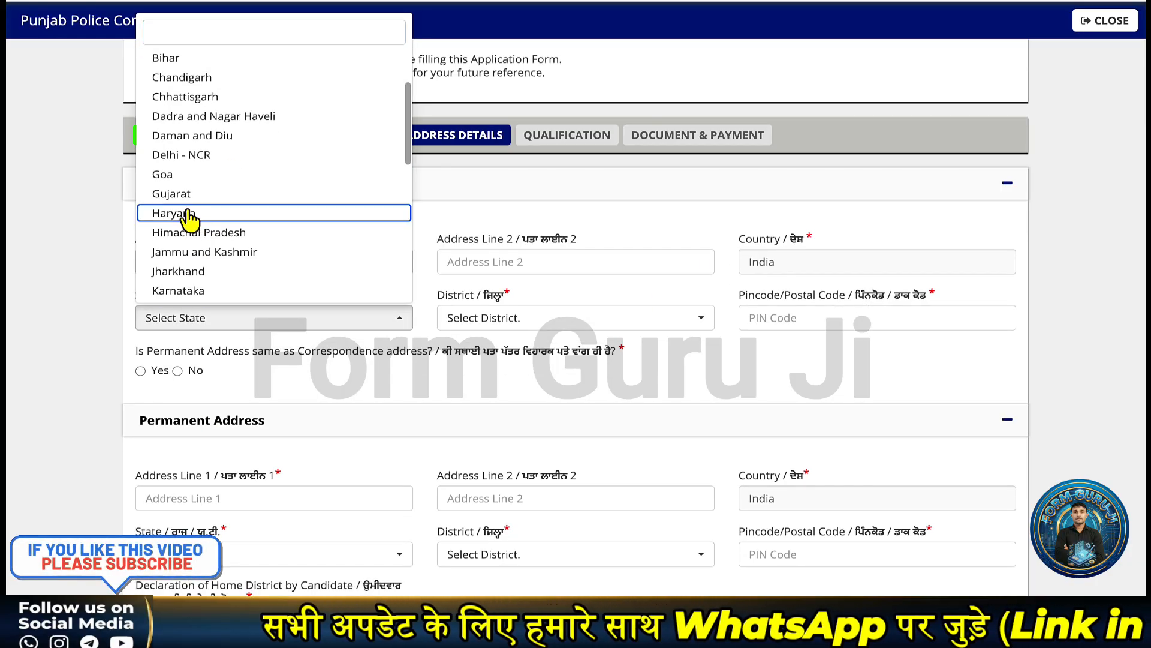
{"action": "left_click", "coordinate": [188, 216]}
{"action": "left_click", "coordinate": [555, 321]}
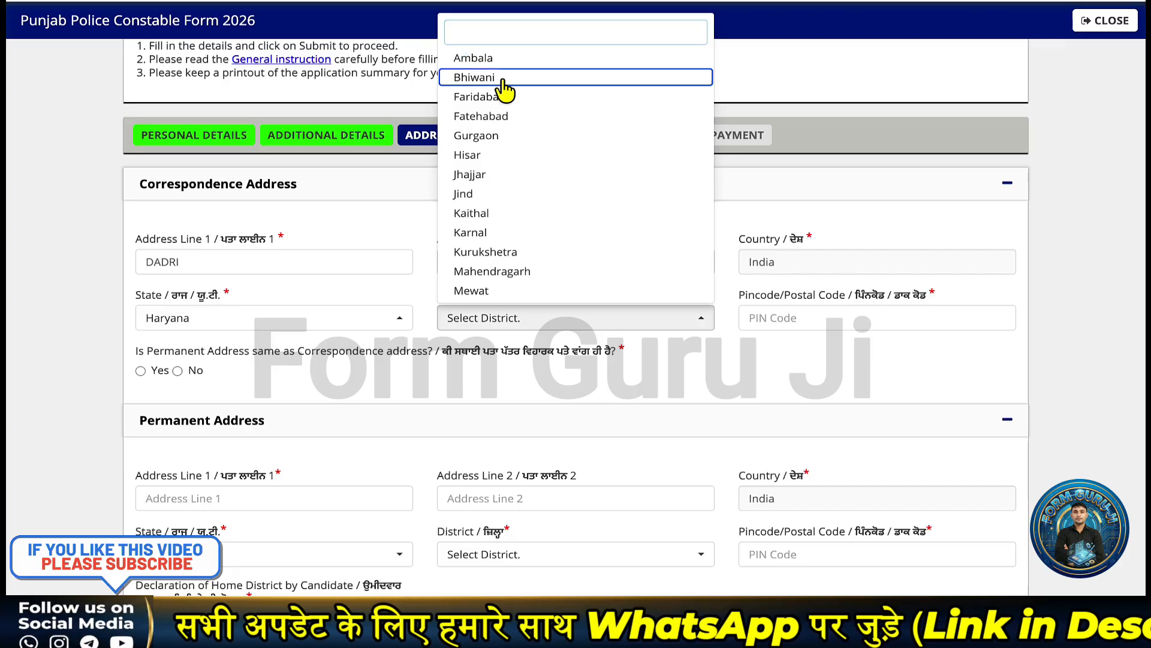
{"action": "left_click", "coordinate": [480, 77]}
{"action": "left_click", "coordinate": [810, 318]}
{"action": "type", "text": "127306"}
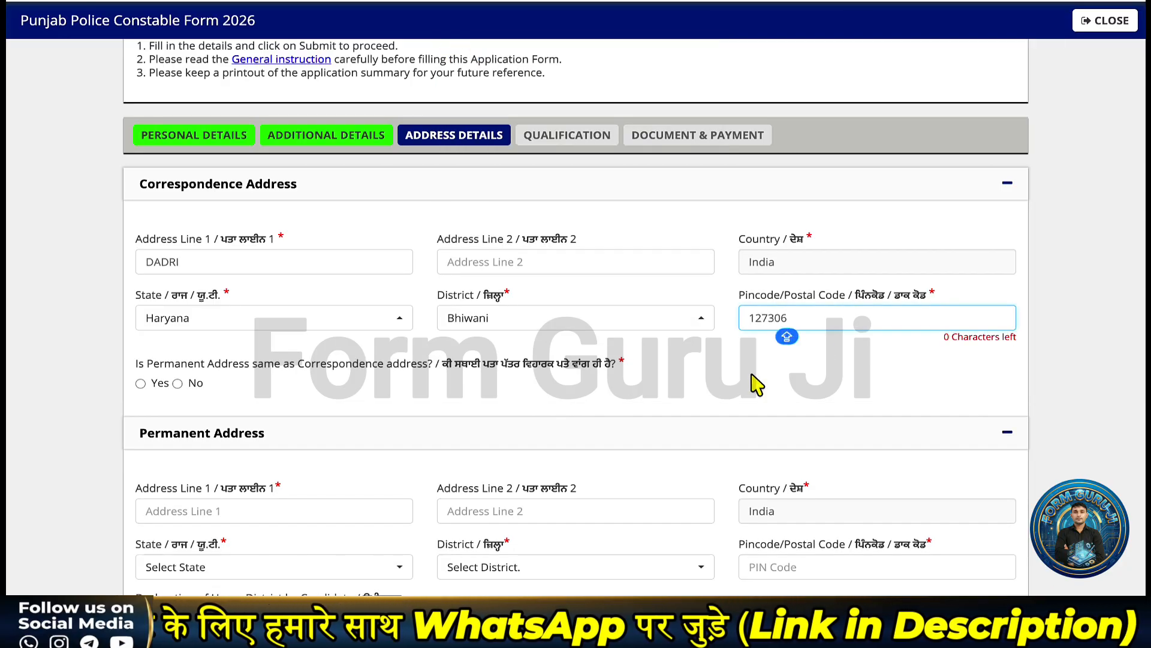
{"action": "left_click", "coordinate": [779, 385]}
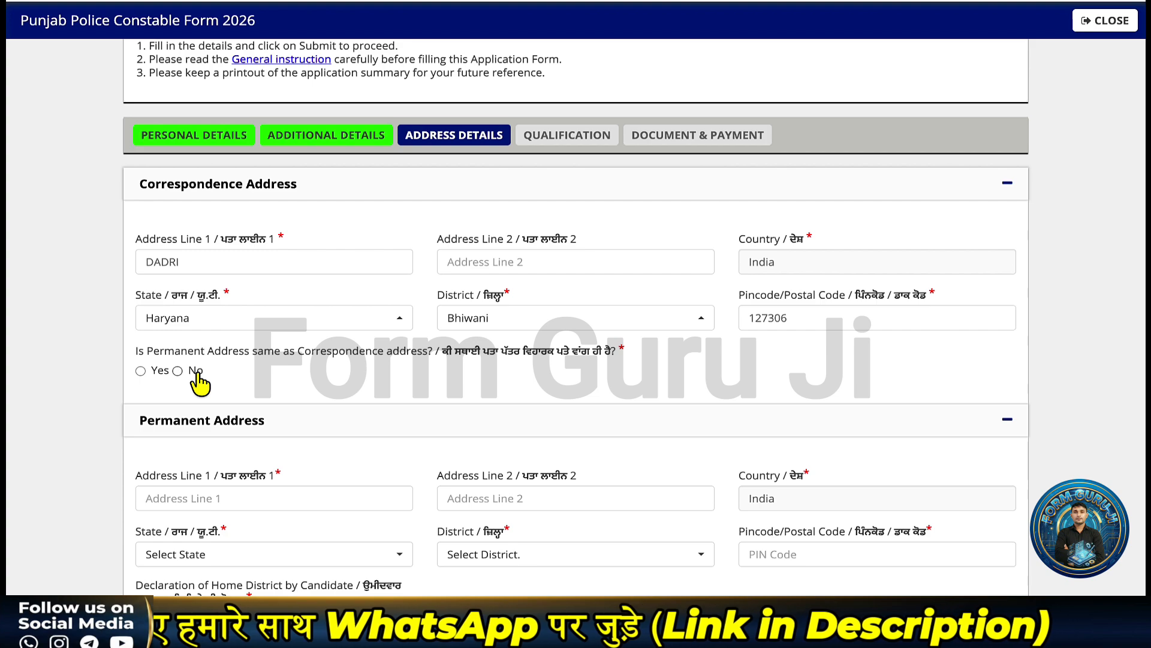
- Make the permanent address the same, set home district Barnala, and save the address details
{"action": "left_click", "coordinate": [141, 371]}
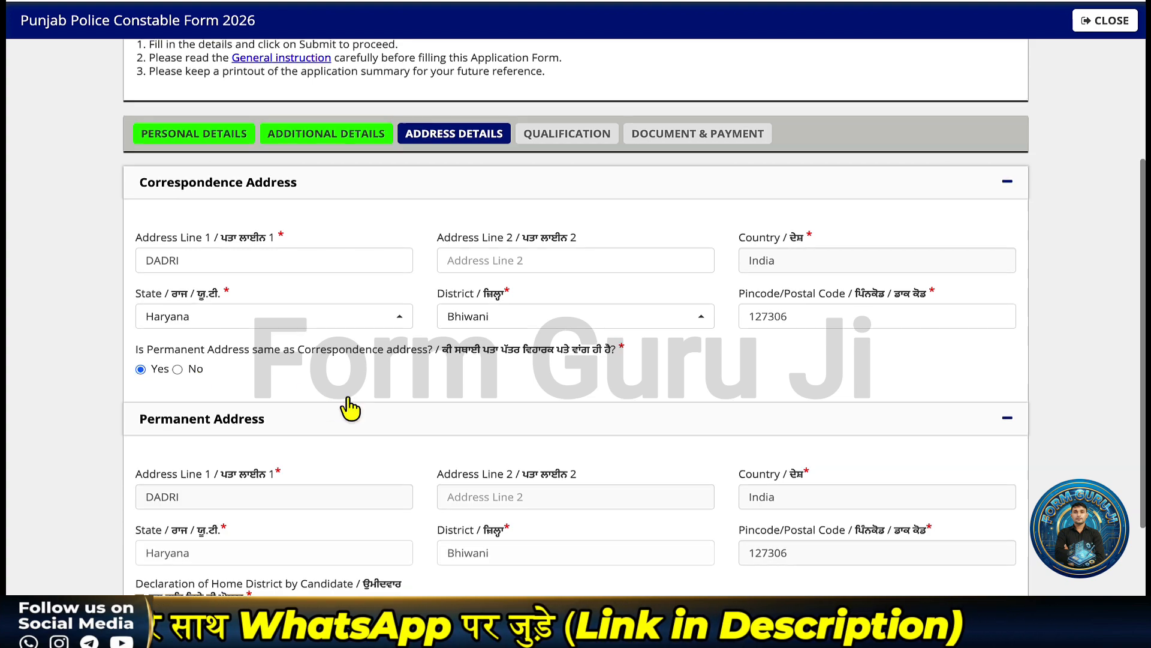
{"action": "scroll", "coordinate": [344, 401], "scroll_direction": "down", "scroll_amount": 2}
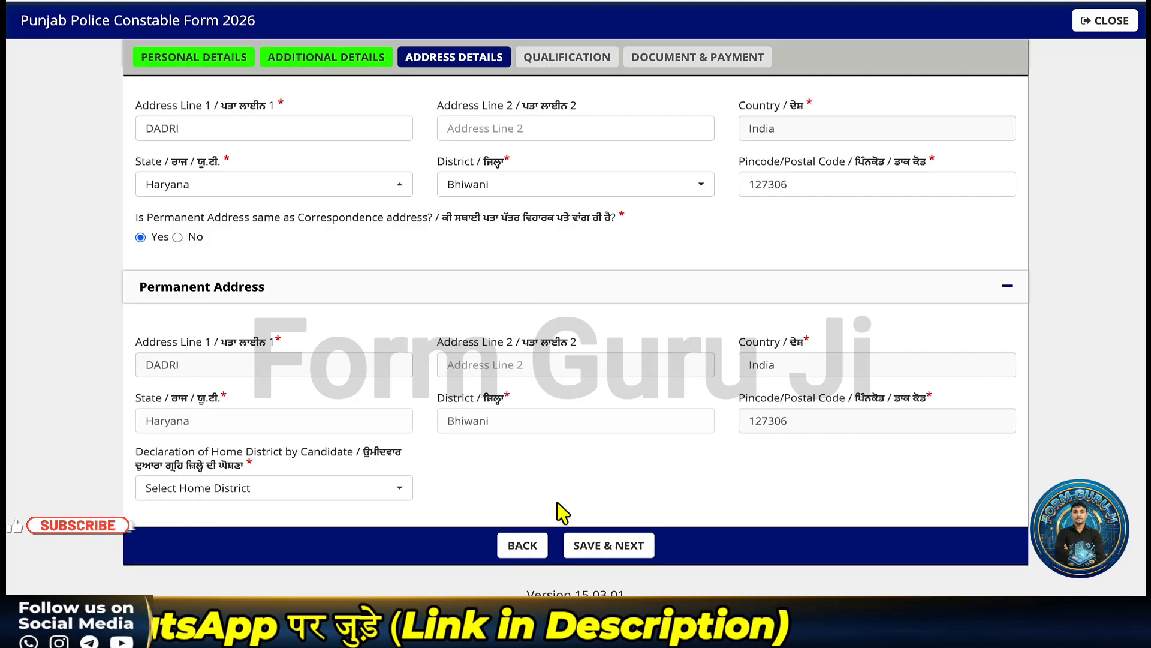
{"action": "left_click", "coordinate": [607, 555]}
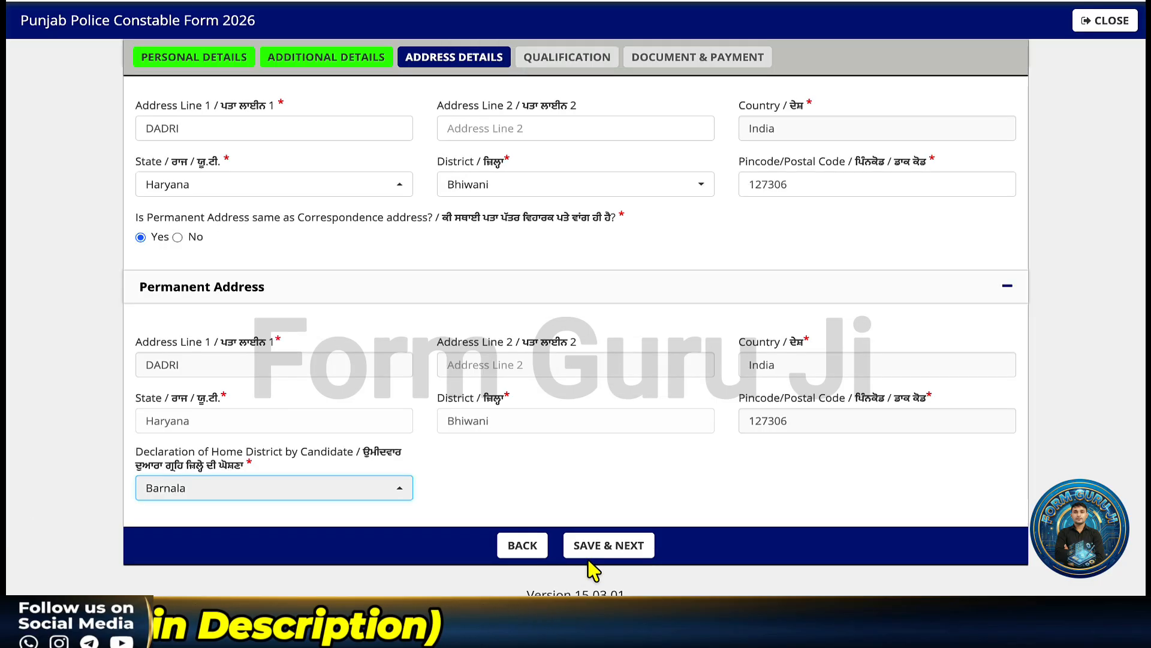
{"action": "left_click", "coordinate": [589, 546]}
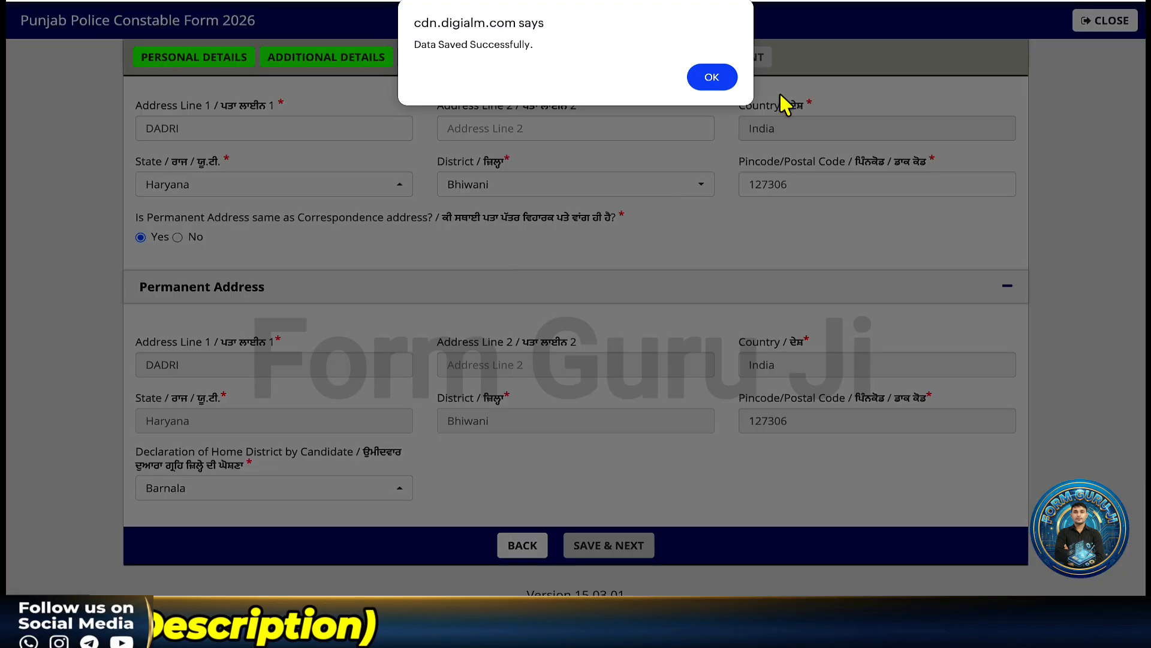
{"action": "left_click", "coordinate": [717, 84]}
{"action": "scroll", "coordinate": [511, 300], "scroll_direction": "down", "scroll_amount": 1}
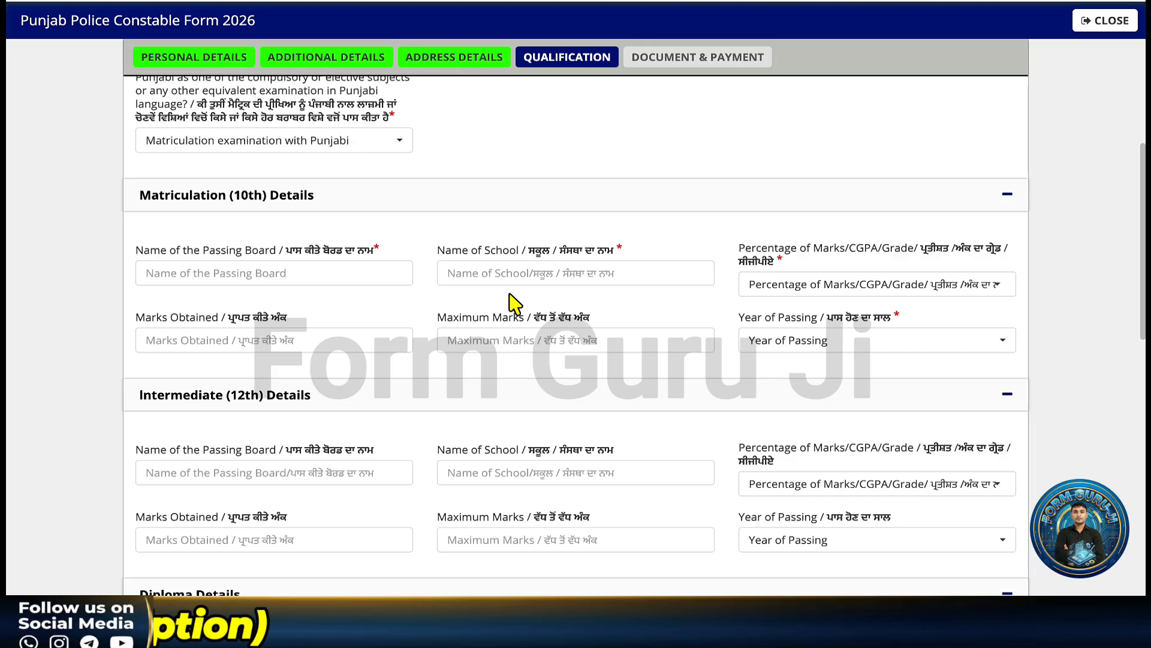
- Enter HBSE as the 10th board and ABC SCHOOL as the school
{"action": "left_click", "coordinate": [278, 273]}
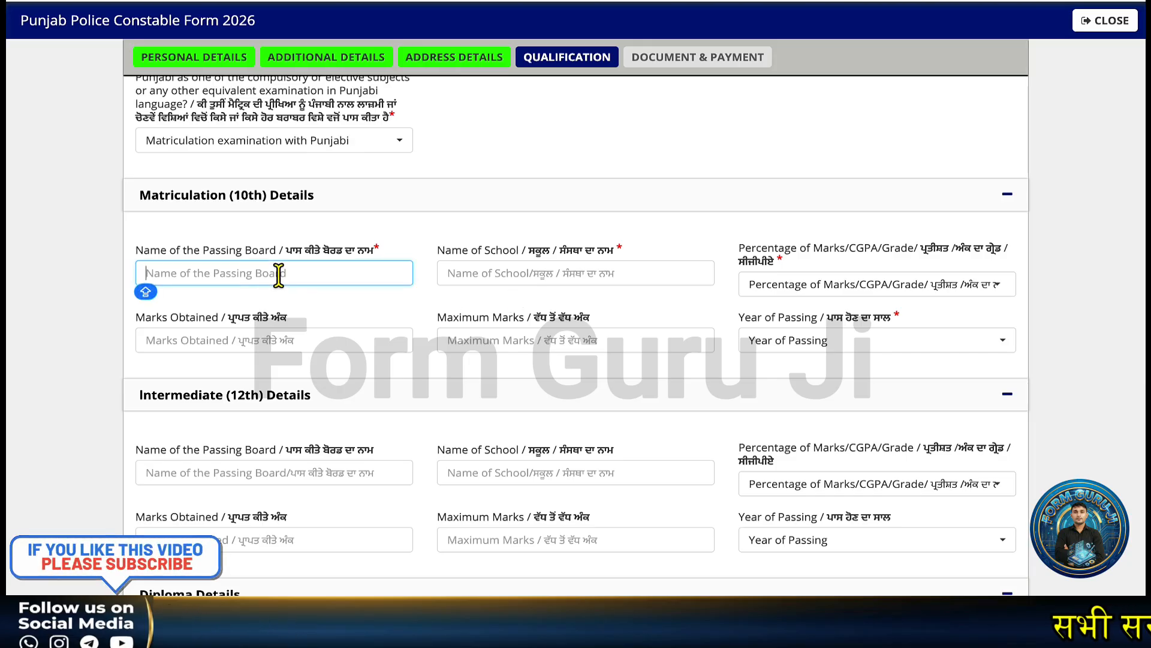
{"action": "key", "text": "Caps_Lock"}
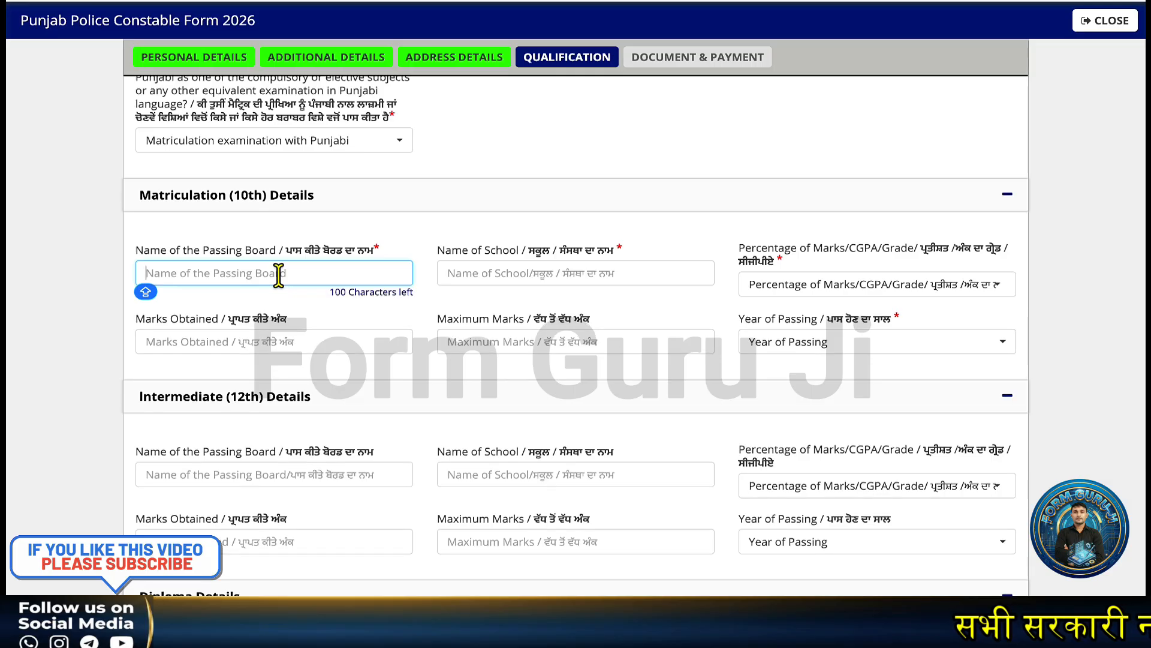
{"action": "type", "text": "HBSE"}
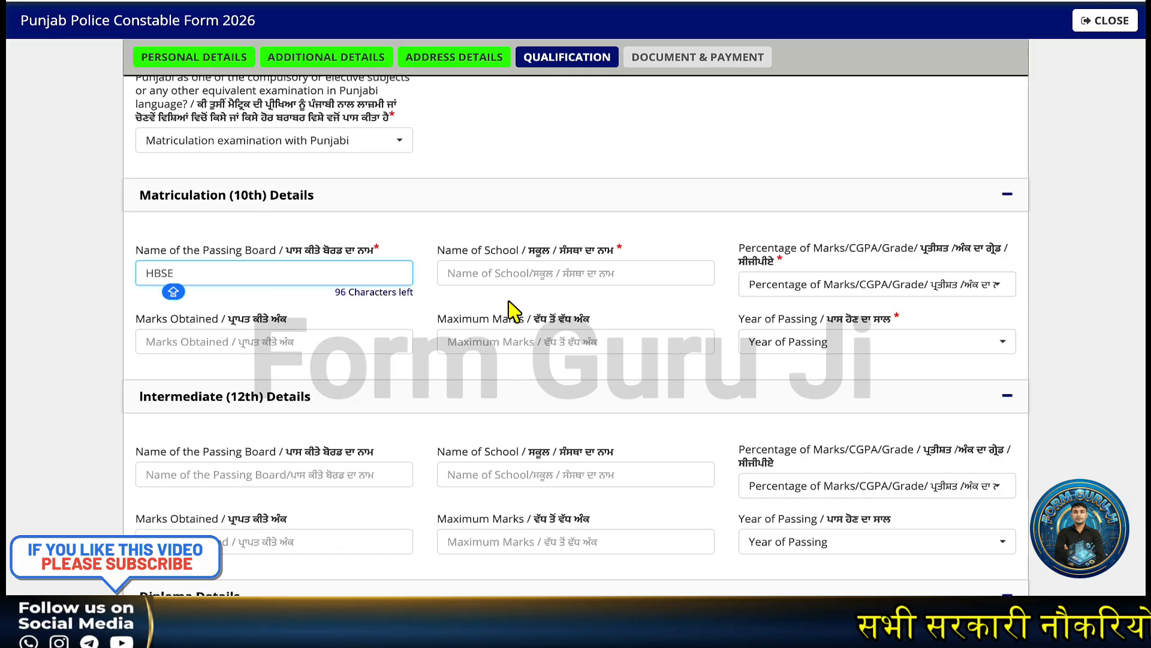
{"action": "left_click", "coordinate": [510, 273]}
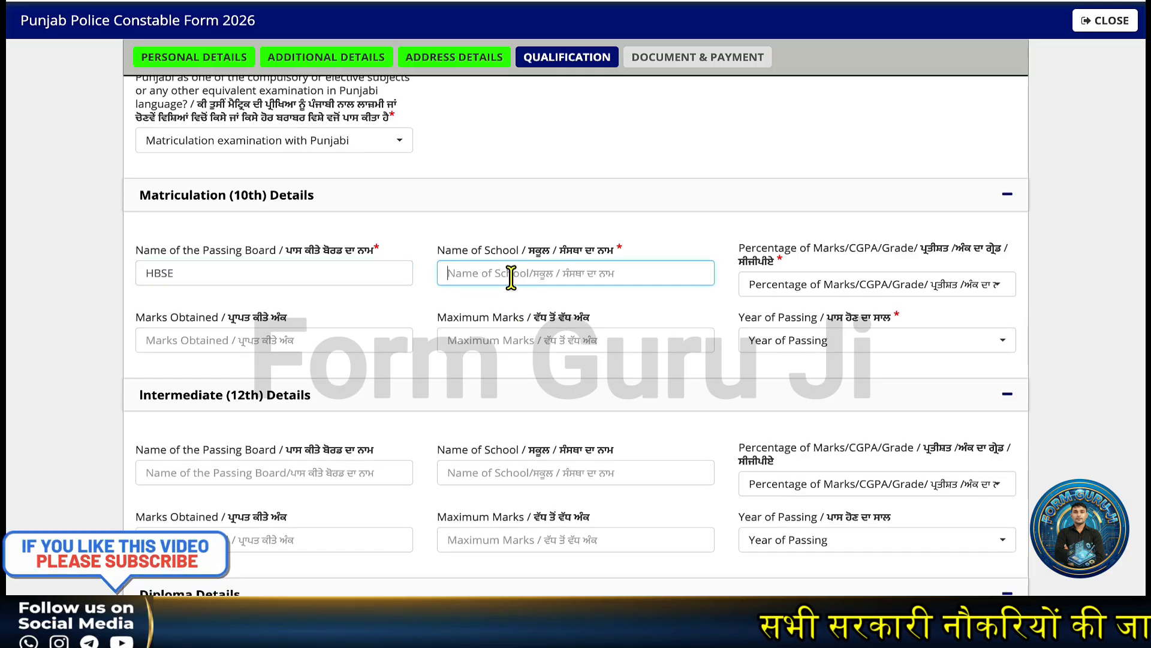
{"action": "type", "text": "ABC SCHOOL"}
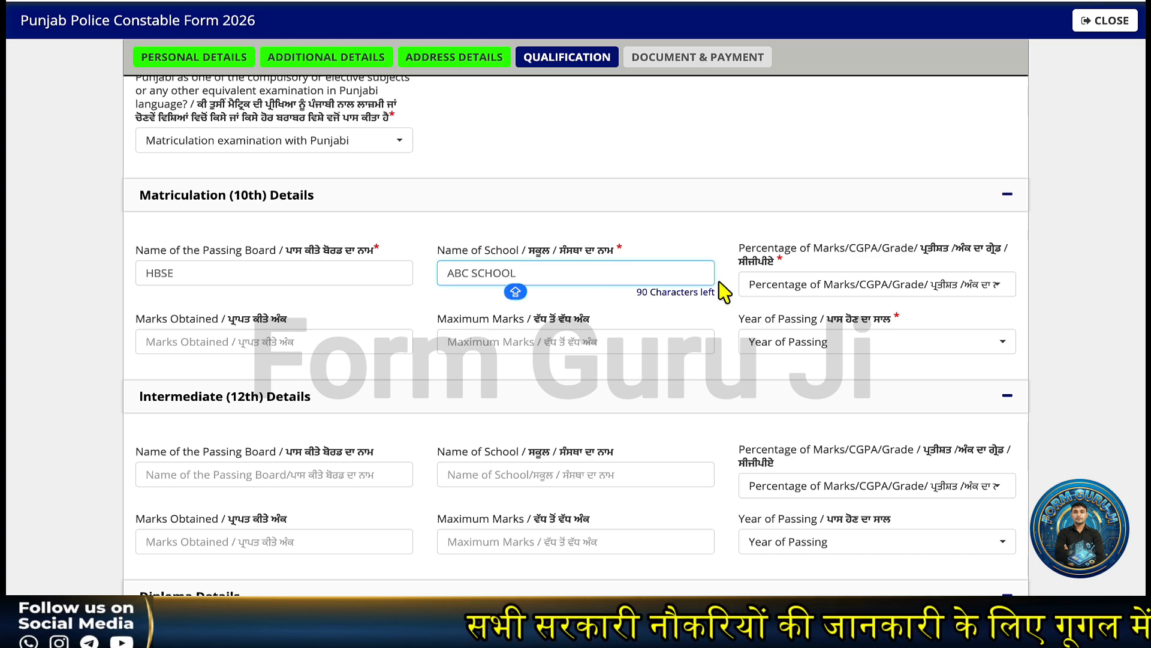
- Record 10th marks as Percentage, 388 of 500 (77.60%), passed in 2016
{"action": "left_click", "coordinate": [833, 285]}
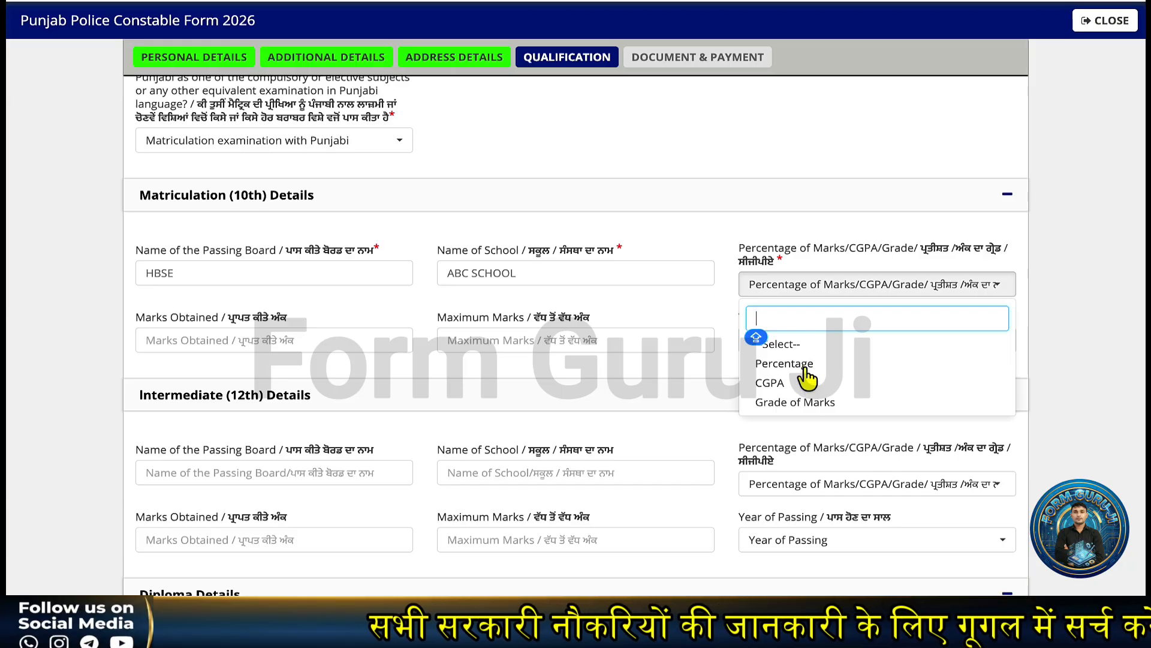
{"action": "left_click", "coordinate": [786, 363]}
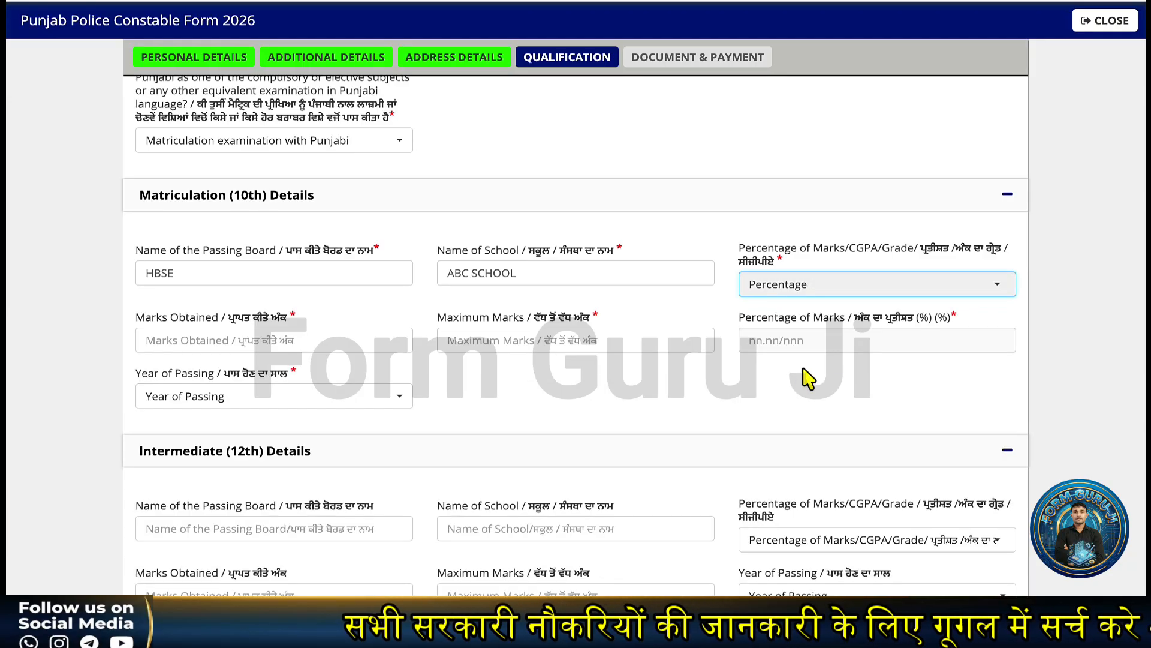
{"action": "left_click", "coordinate": [221, 340]}
{"action": "type", "text": "3"}
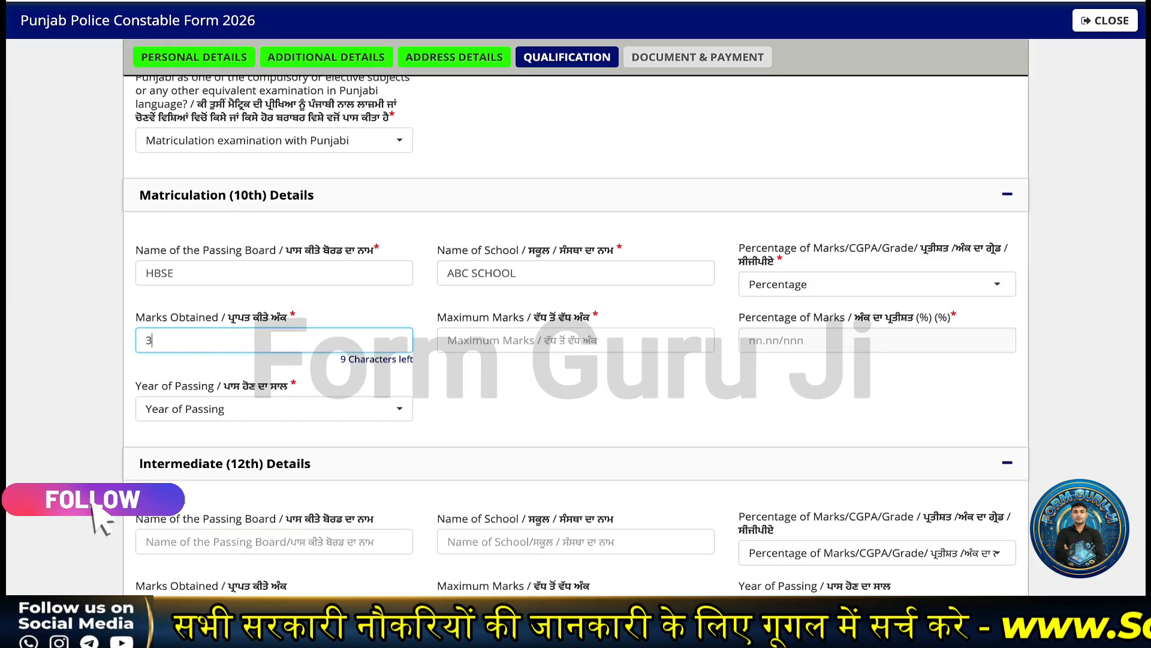
{"action": "type", "text": "88"}
{"action": "left_click", "coordinate": [477, 345]}
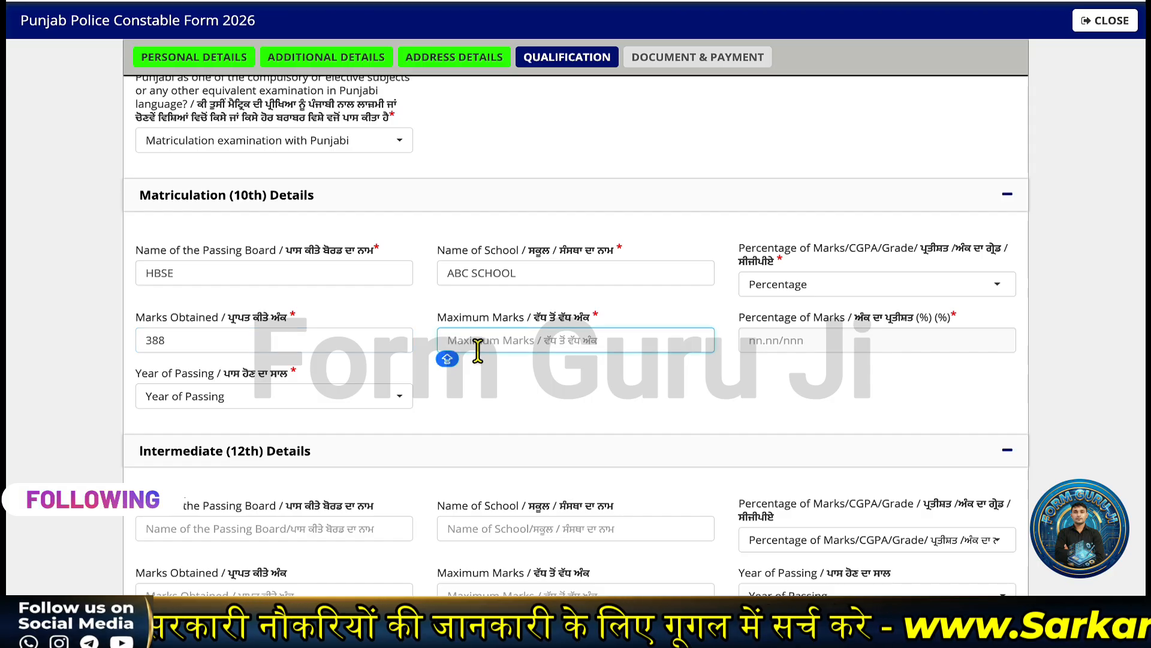
{"action": "type", "text": "500"}
{"action": "left_click", "coordinate": [590, 410]}
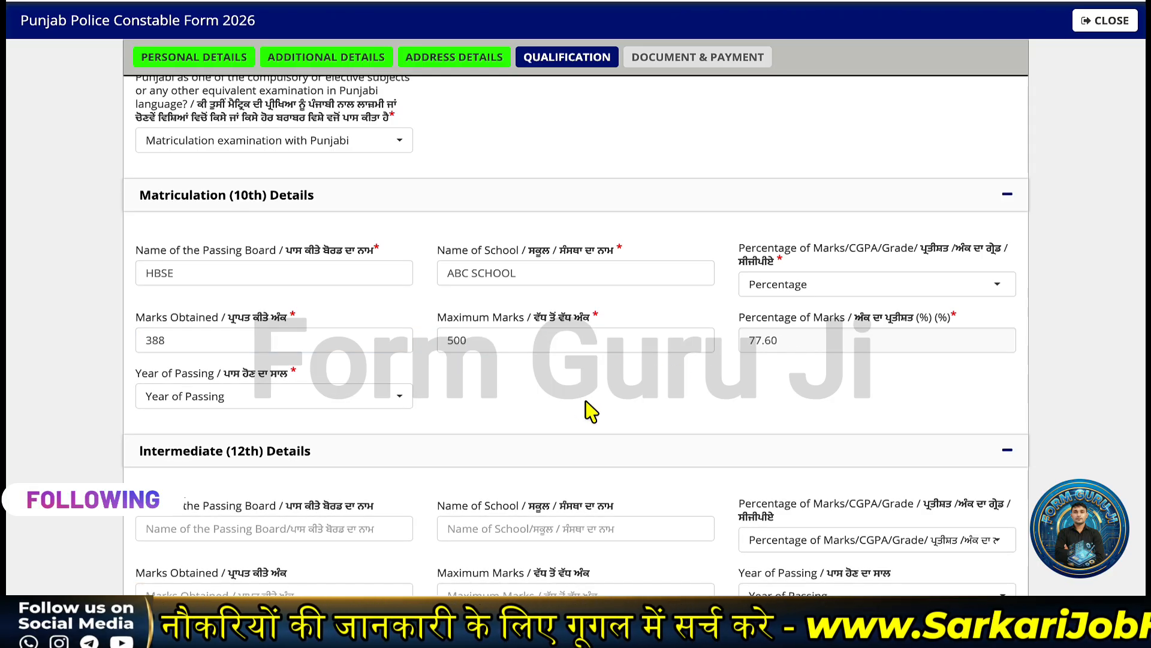
{"action": "left_click", "coordinate": [186, 397]}
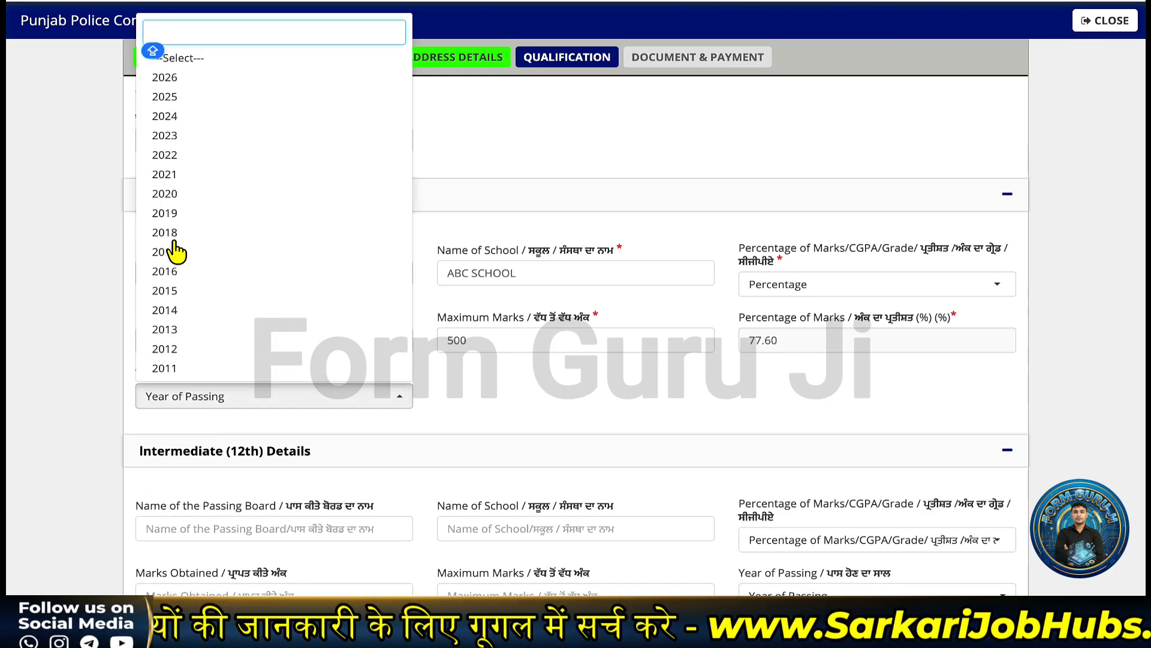
{"action": "left_click", "coordinate": [181, 272]}
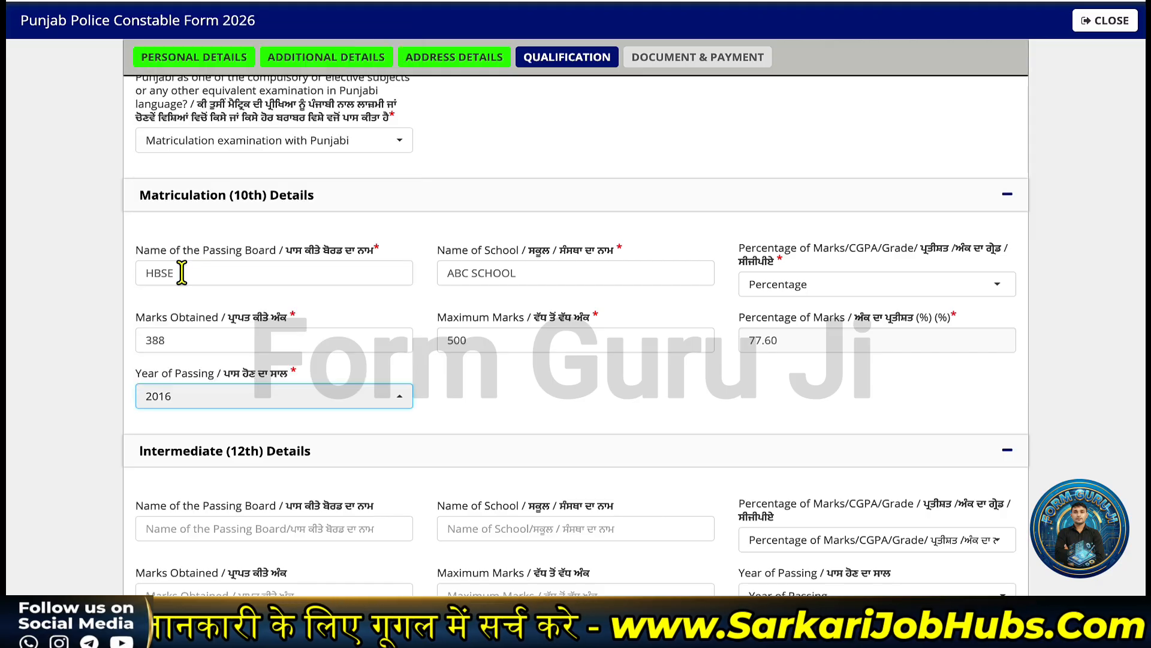
{"action": "scroll", "coordinate": [366, 363], "scroll_direction": "down", "scroll_amount": 4}
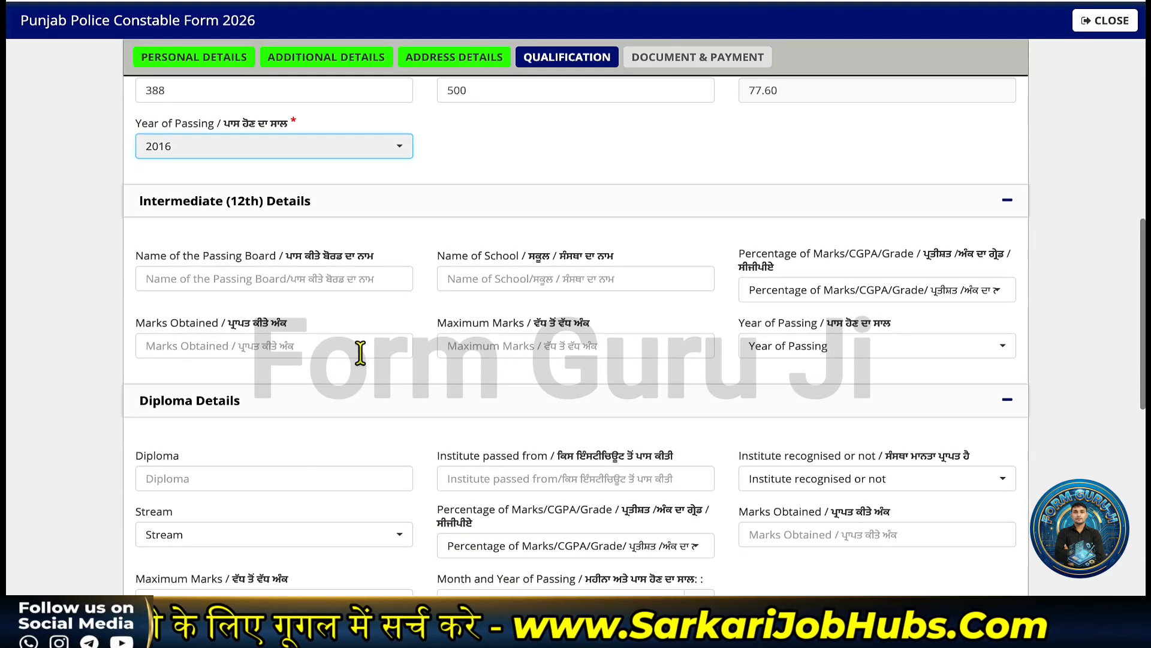
- Enter HBSE as the 12th board and ABC SCHOOL as the school
{"action": "left_click", "coordinate": [246, 278]}
{"action": "type", "text": "HBSE"}
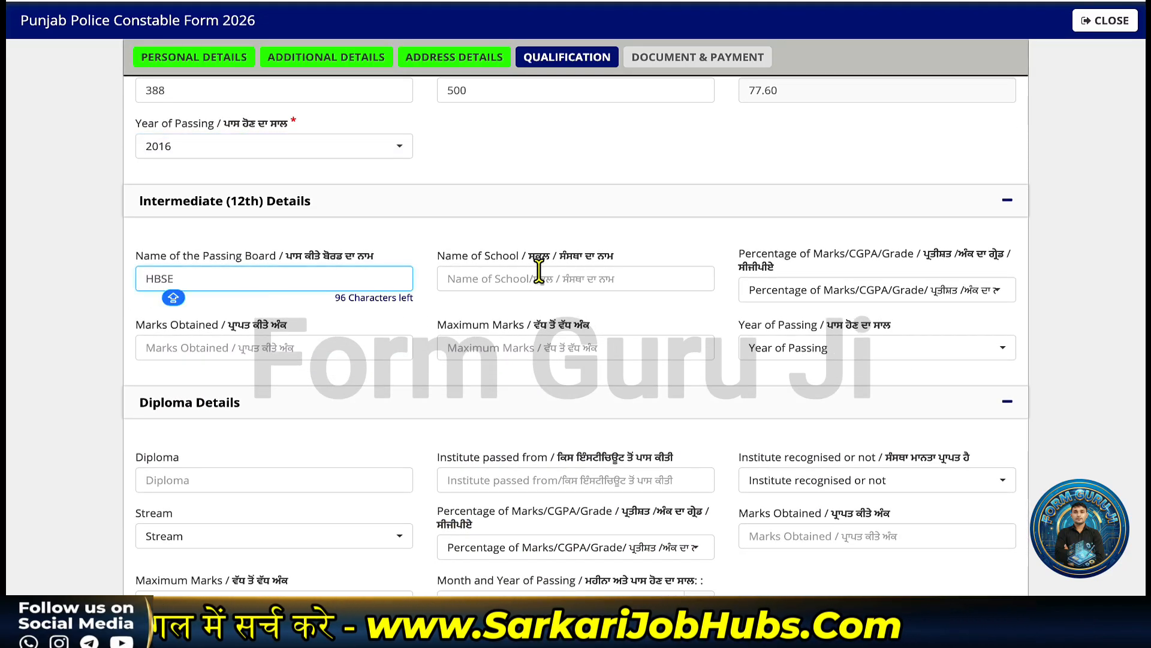
{"action": "left_click", "coordinate": [539, 273]}
{"action": "type", "text": "ABC SCHOOL"}
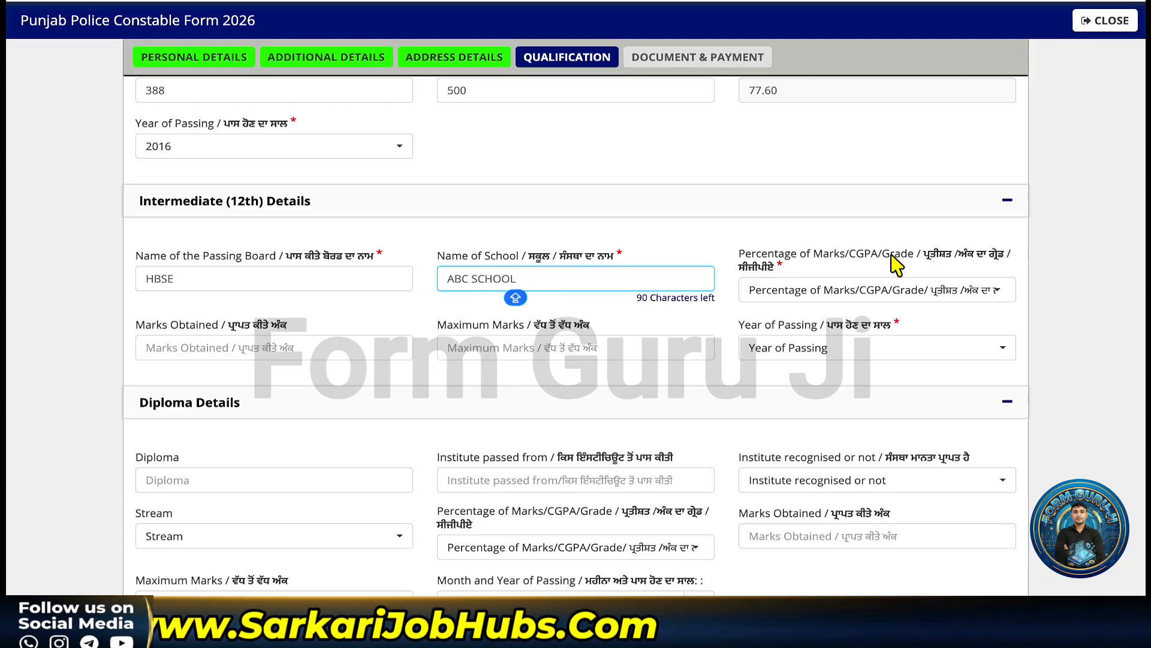
- Record 12th marks as Percentage, 425 of 500 (85.00%), passed in 2018
{"action": "left_click", "coordinate": [933, 290]}
{"action": "left_click", "coordinate": [797, 370]}
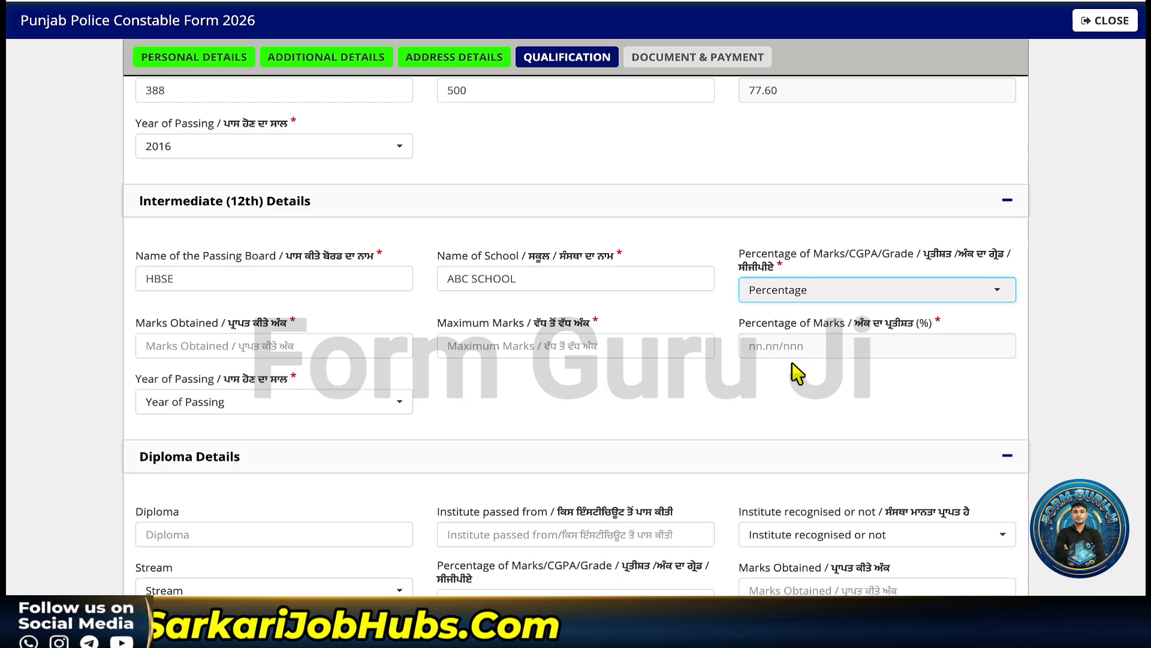
{"action": "left_click", "coordinate": [270, 344]}
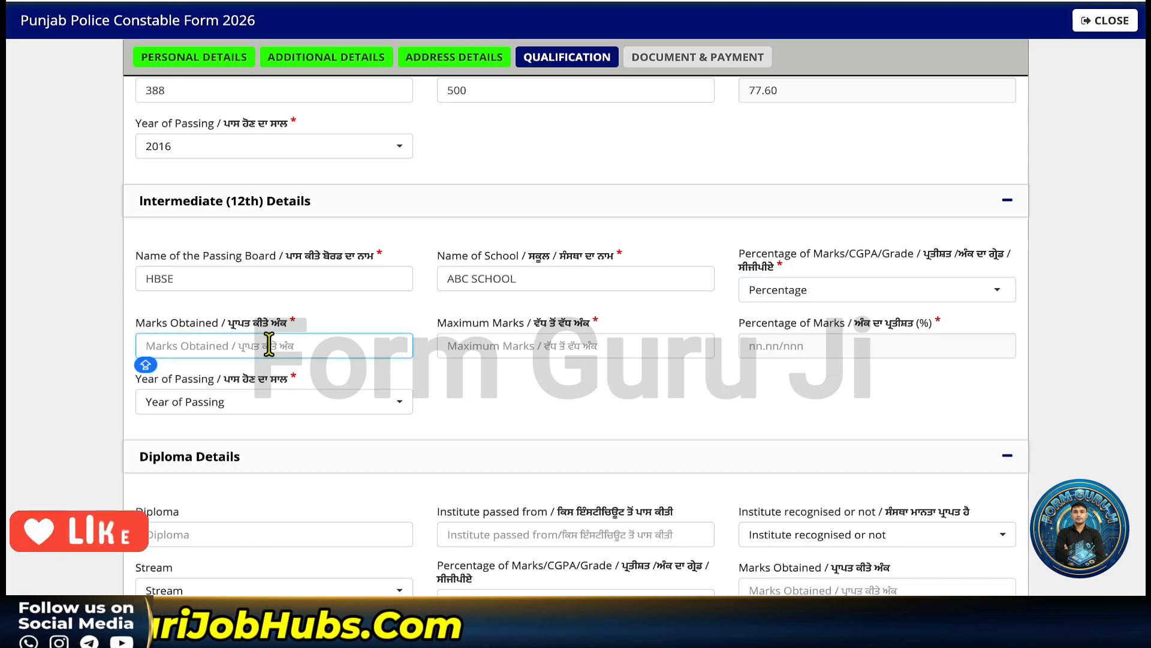
{"action": "type", "text": "425"}
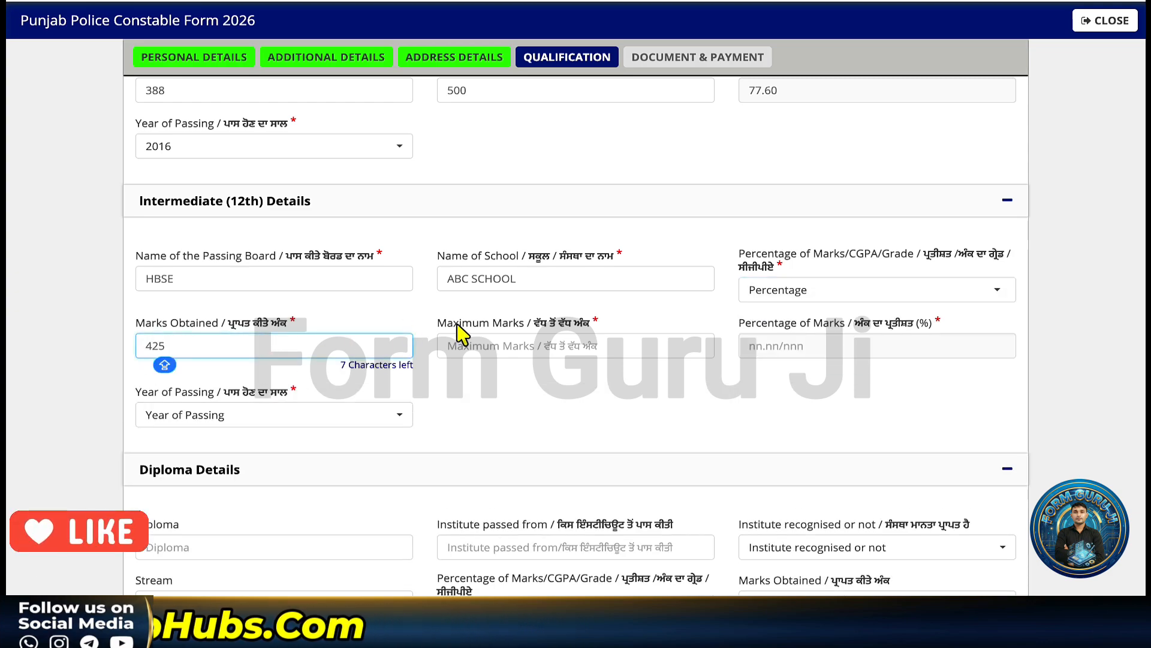
{"action": "left_click", "coordinate": [500, 346]}
{"action": "type", "text": "5"}
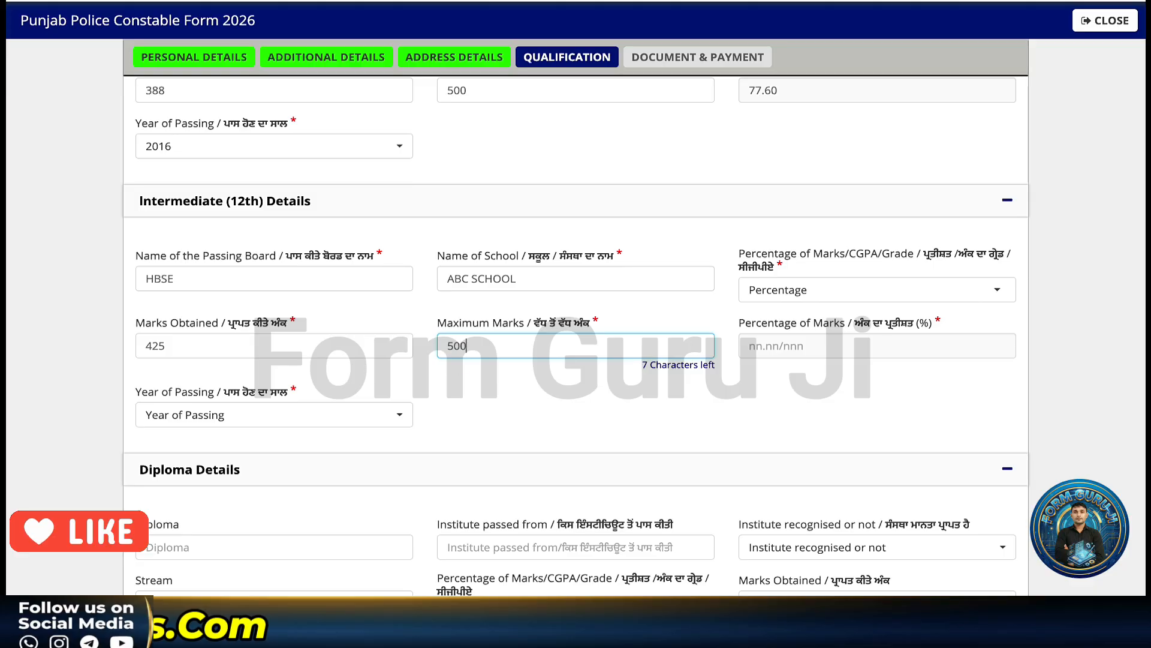
{"action": "type", "text": "00"}
{"action": "left_click", "coordinate": [632, 400]}
{"action": "scroll", "coordinate": [639, 419], "scroll_direction": "up", "scroll_amount": 1}
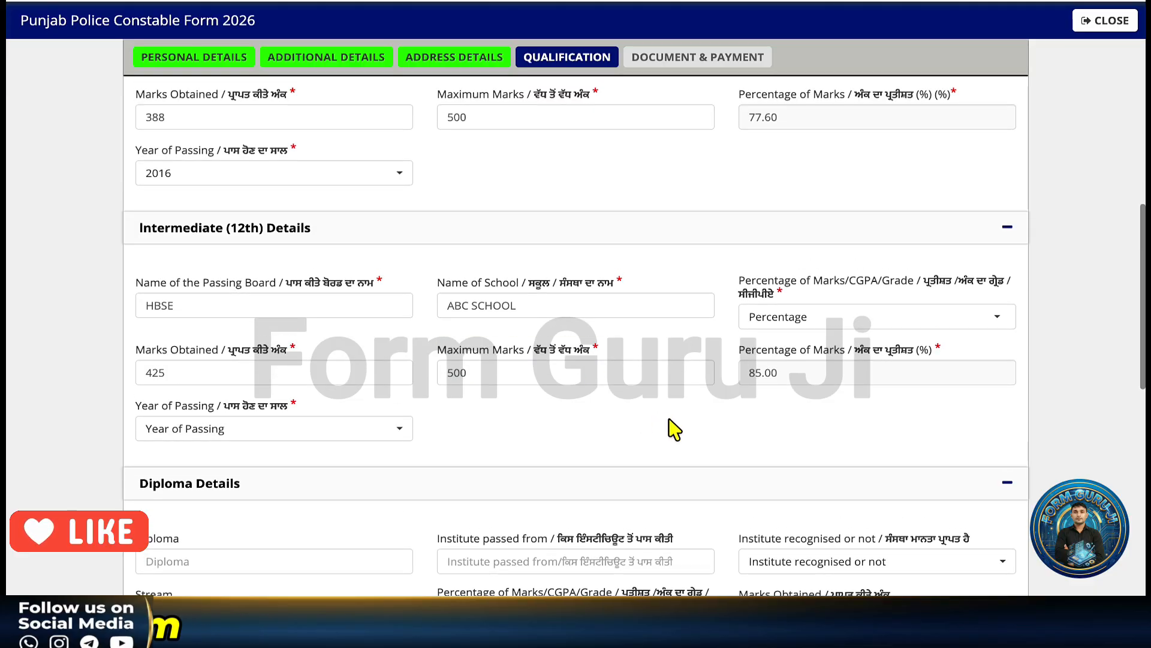
{"action": "left_click", "coordinate": [282, 429]}
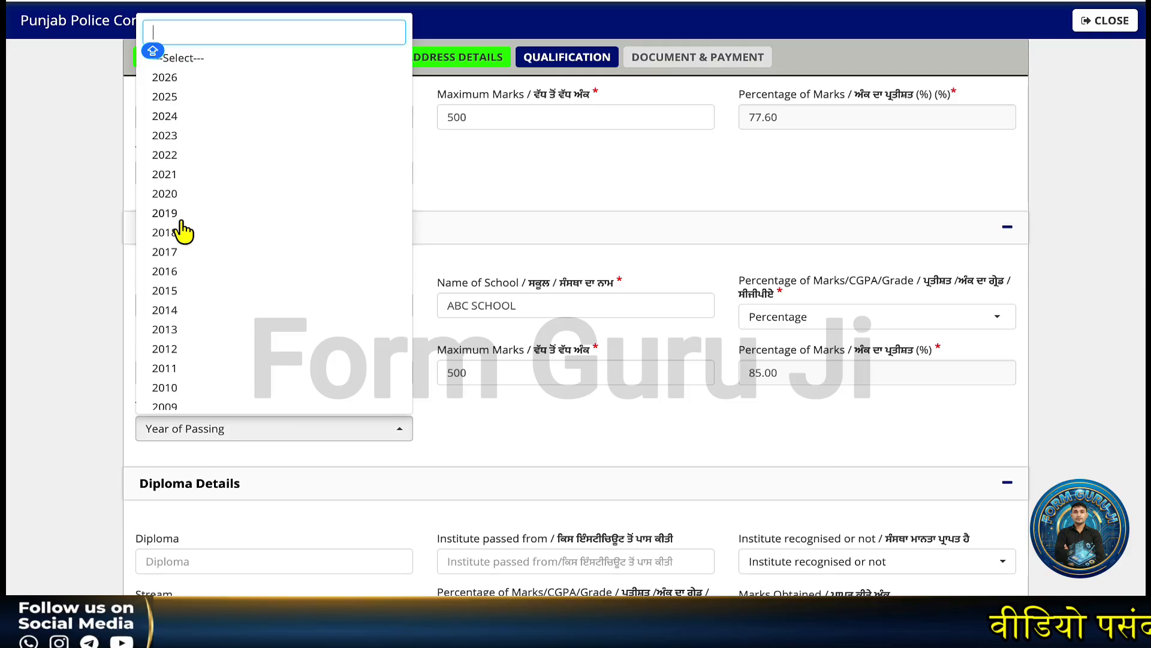
{"action": "left_click", "coordinate": [190, 237]}
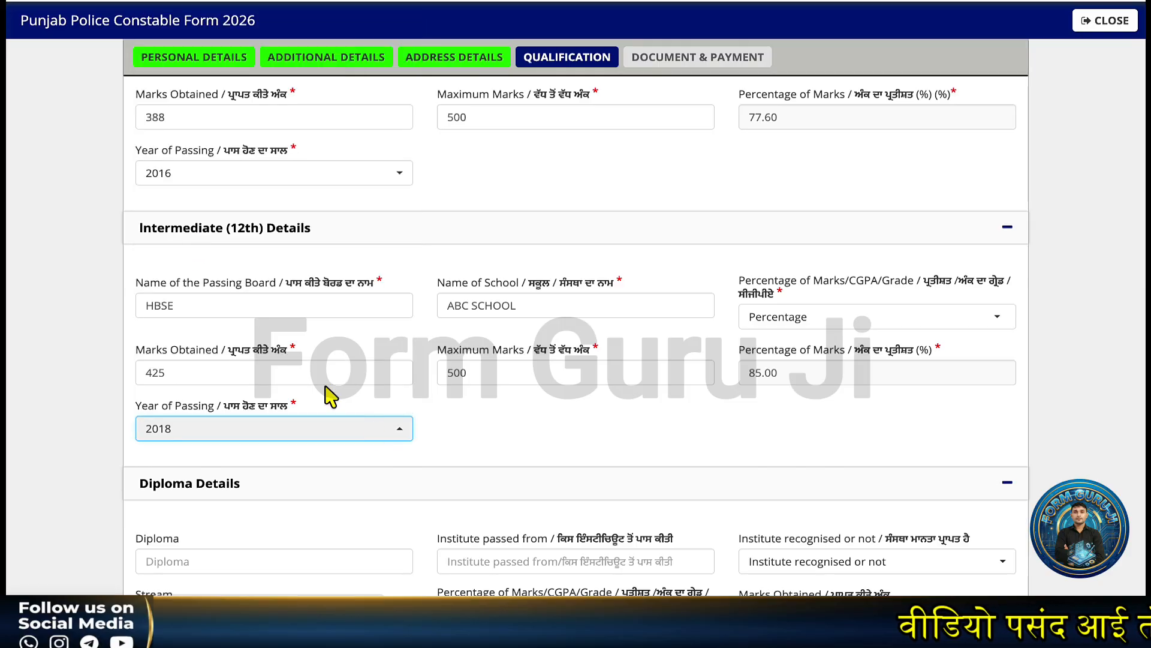
{"action": "scroll", "coordinate": [466, 465], "scroll_direction": "down", "scroll_amount": 4}
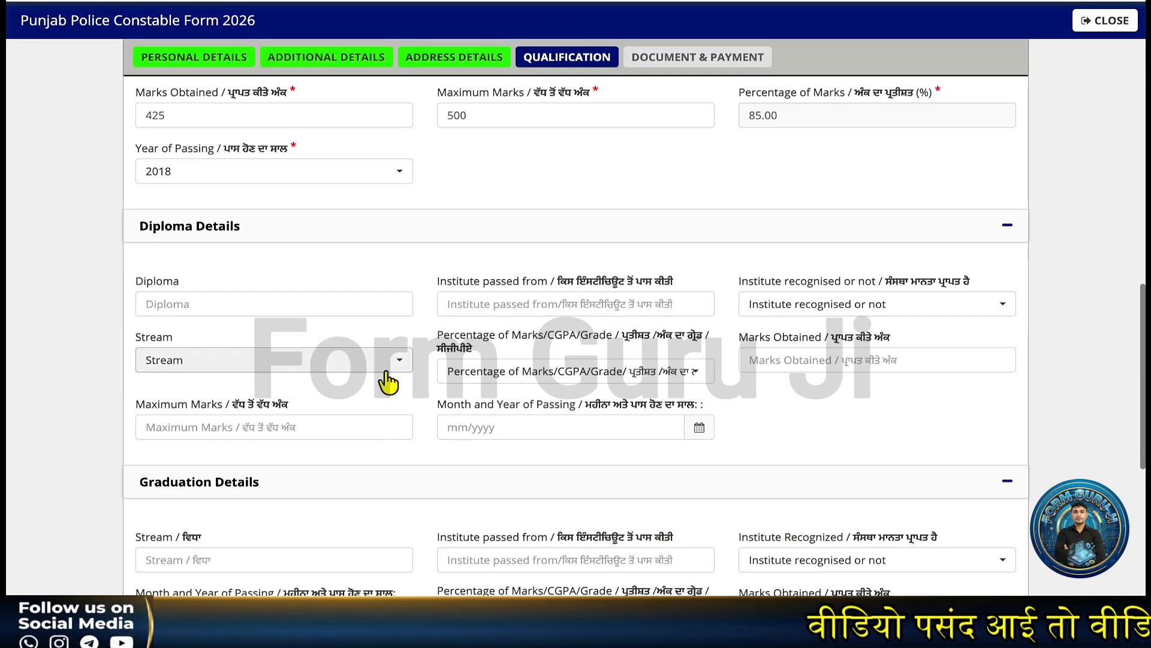
- Choose District Police Cadre as cadre preference 1 and Armed Police Cadre as preference 2
{"action": "scroll", "coordinate": [386, 382], "scroll_direction": "down", "scroll_amount": 1}
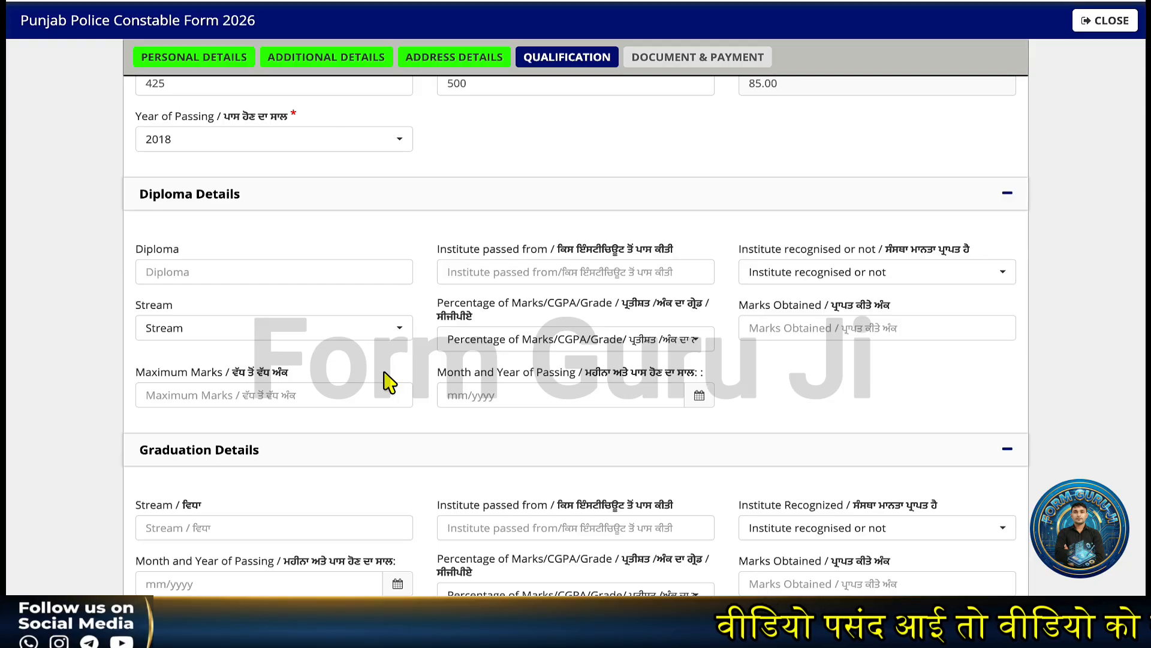
{"action": "scroll", "coordinate": [389, 381], "scroll_direction": "up", "scroll_amount": 1}
{"action": "left_click", "coordinate": [390, 376]}
{"action": "scroll", "coordinate": [387, 380], "scroll_direction": "down", "scroll_amount": 3}
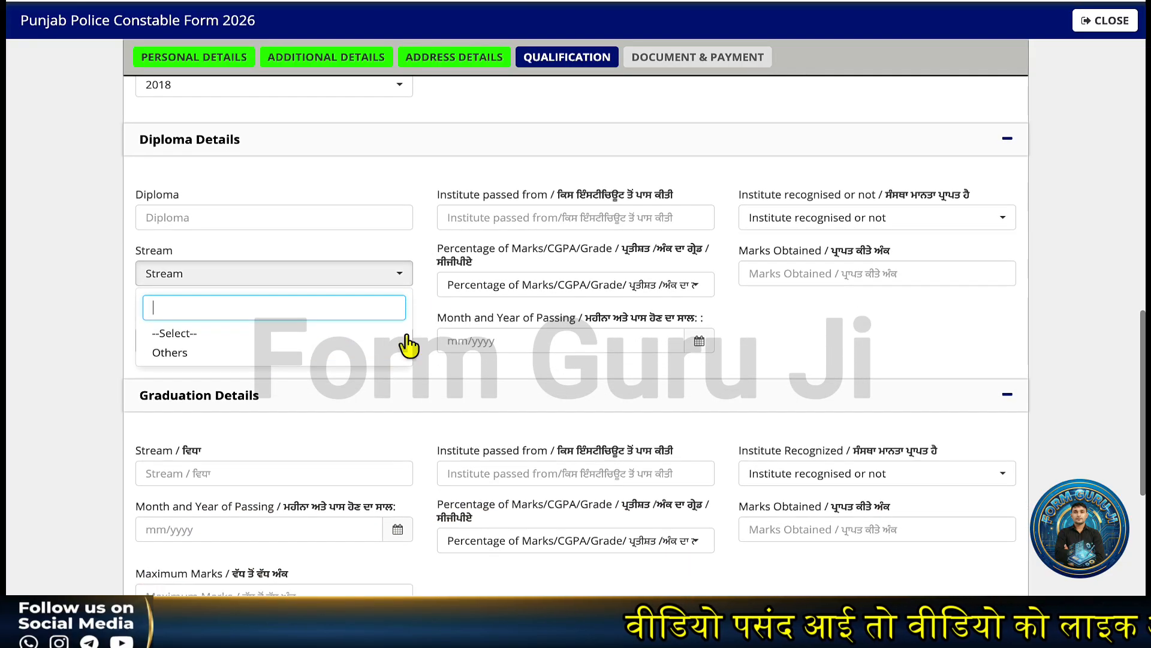
{"action": "scroll", "coordinate": [451, 292], "scroll_direction": "down", "scroll_amount": 4}
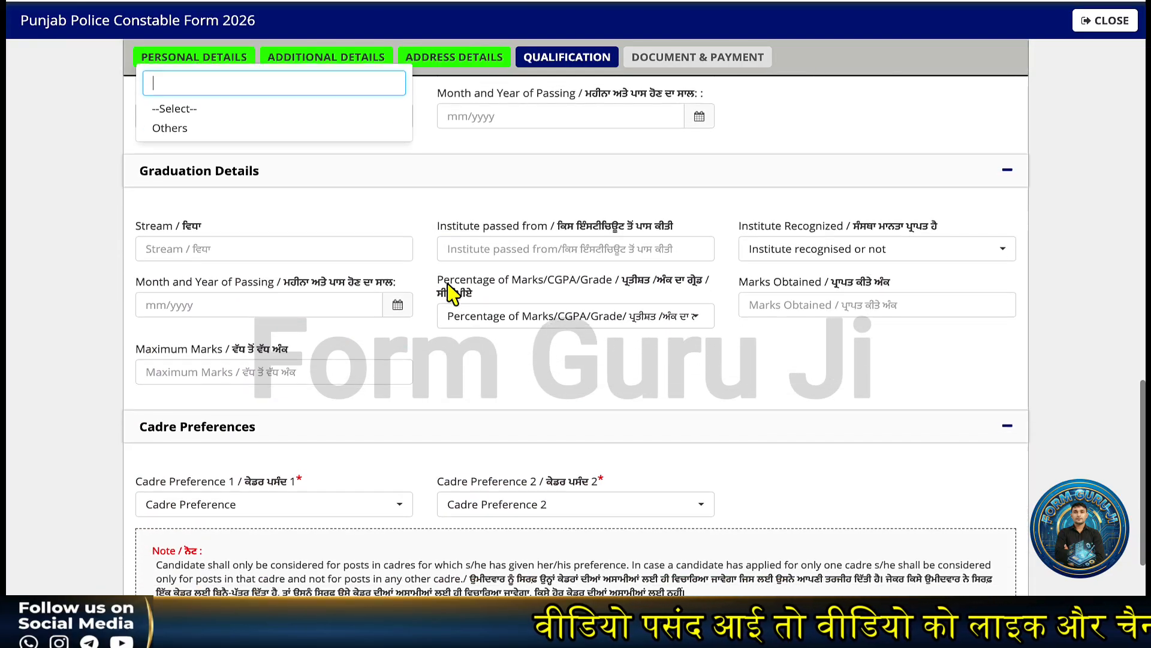
{"action": "scroll", "coordinate": [451, 294], "scroll_direction": "down", "scroll_amount": 3}
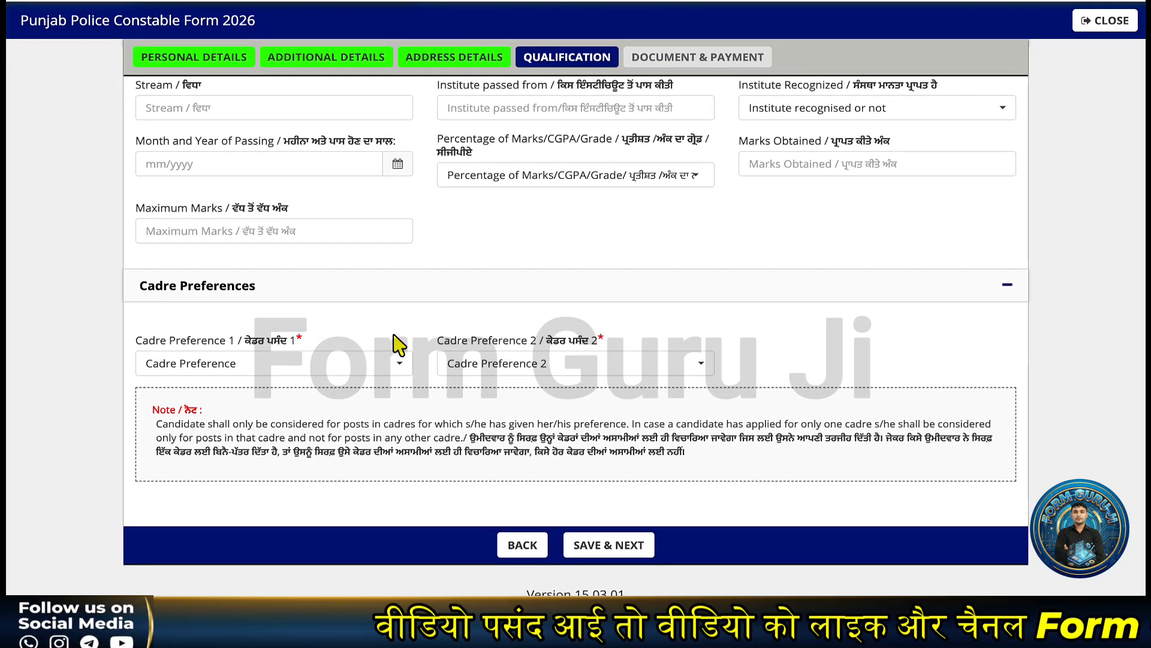
{"action": "left_click", "coordinate": [289, 367]}
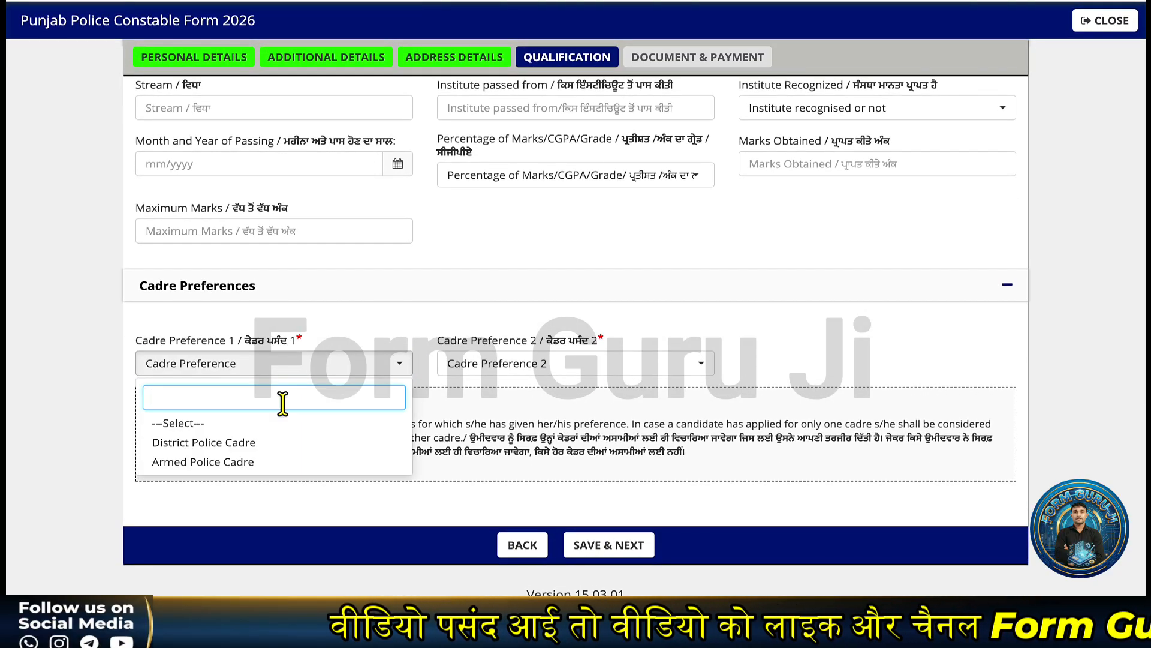
{"action": "left_click", "coordinate": [215, 442]}
{"action": "left_click", "coordinate": [498, 364]}
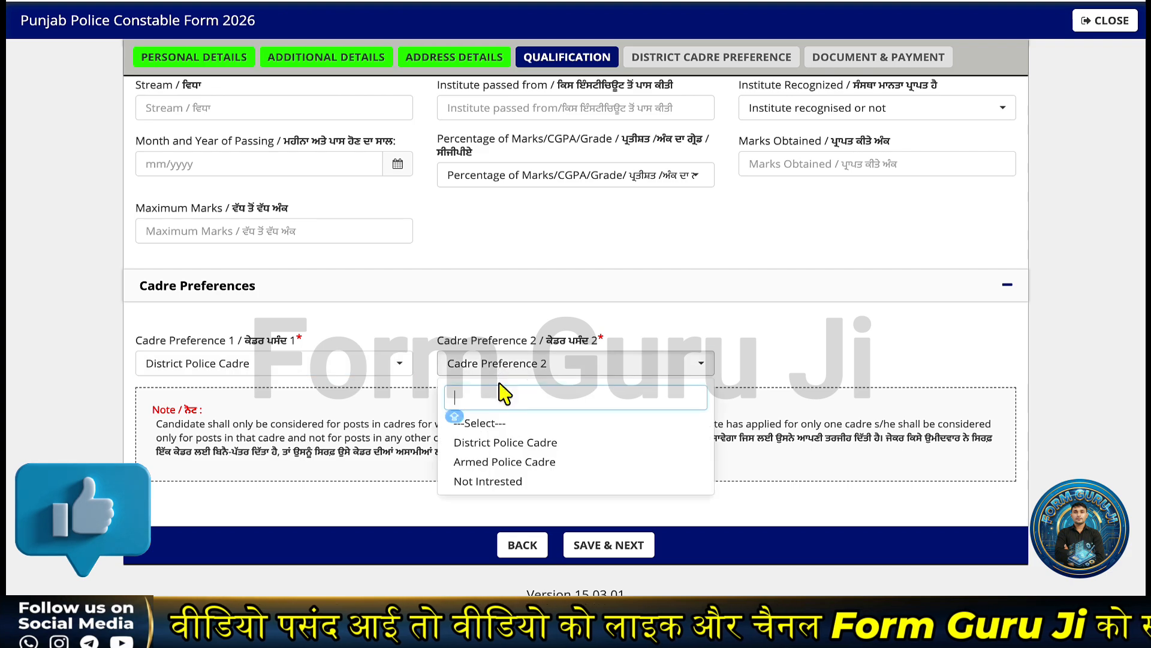
{"action": "left_click", "coordinate": [493, 465]}
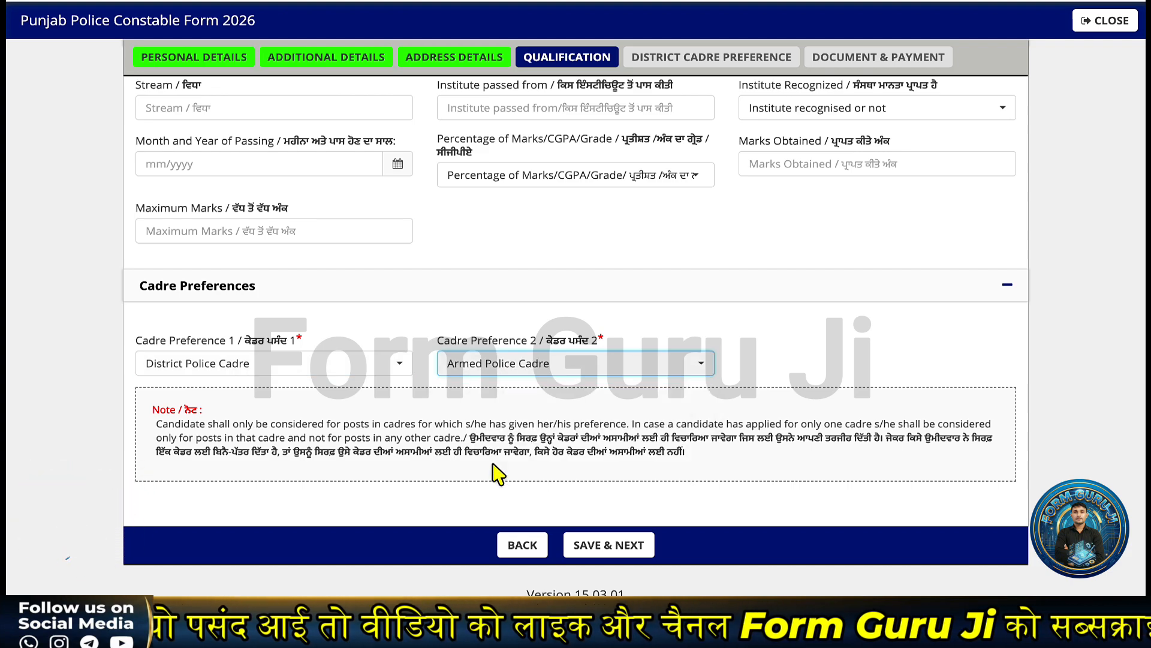
{"action": "left_click", "coordinate": [506, 369]}
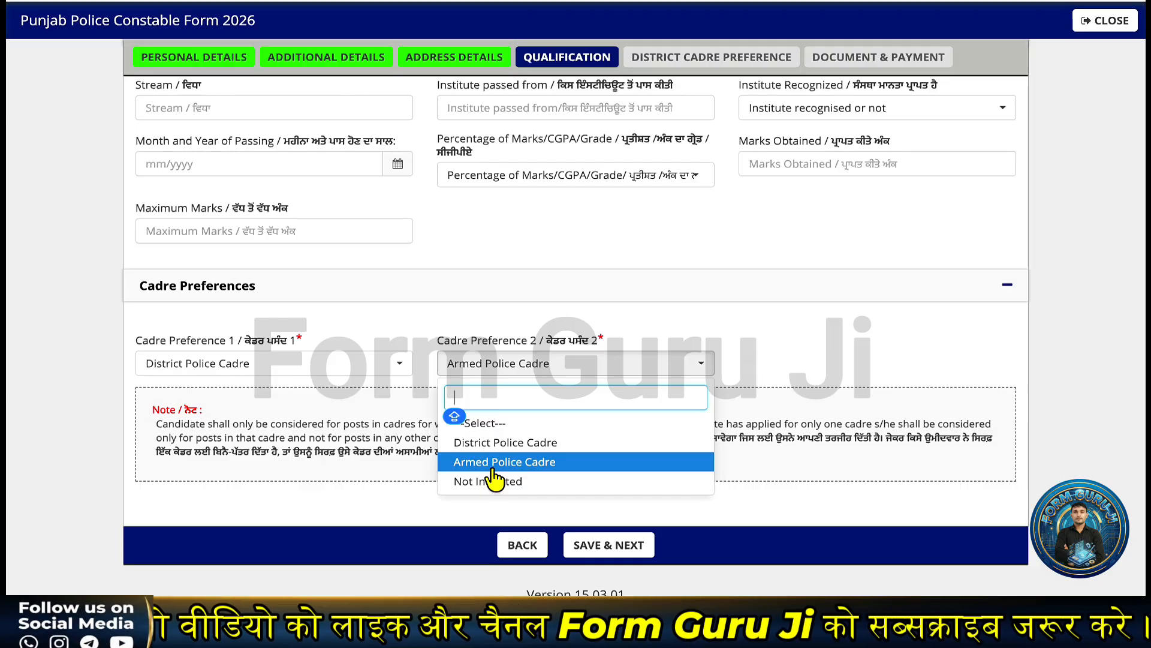
- Try saving the qualification details and dismiss the missing-field warning
{"action": "left_click", "coordinate": [792, 367]}
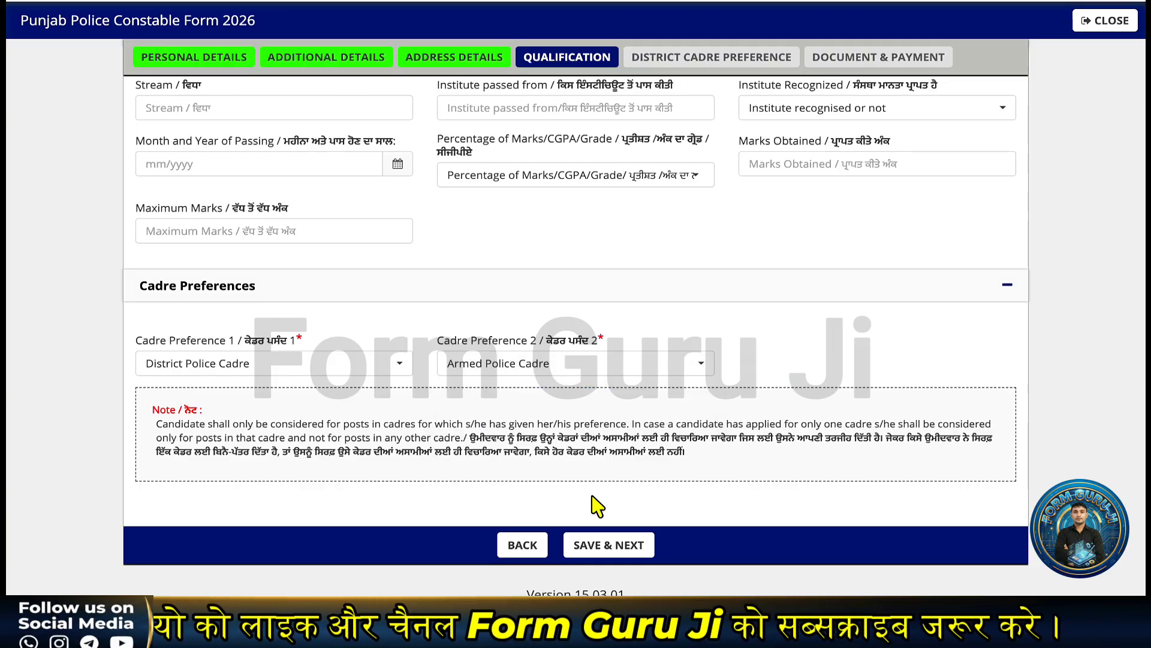
{"action": "left_click", "coordinate": [607, 546]}
{"action": "left_click", "coordinate": [441, 252]}
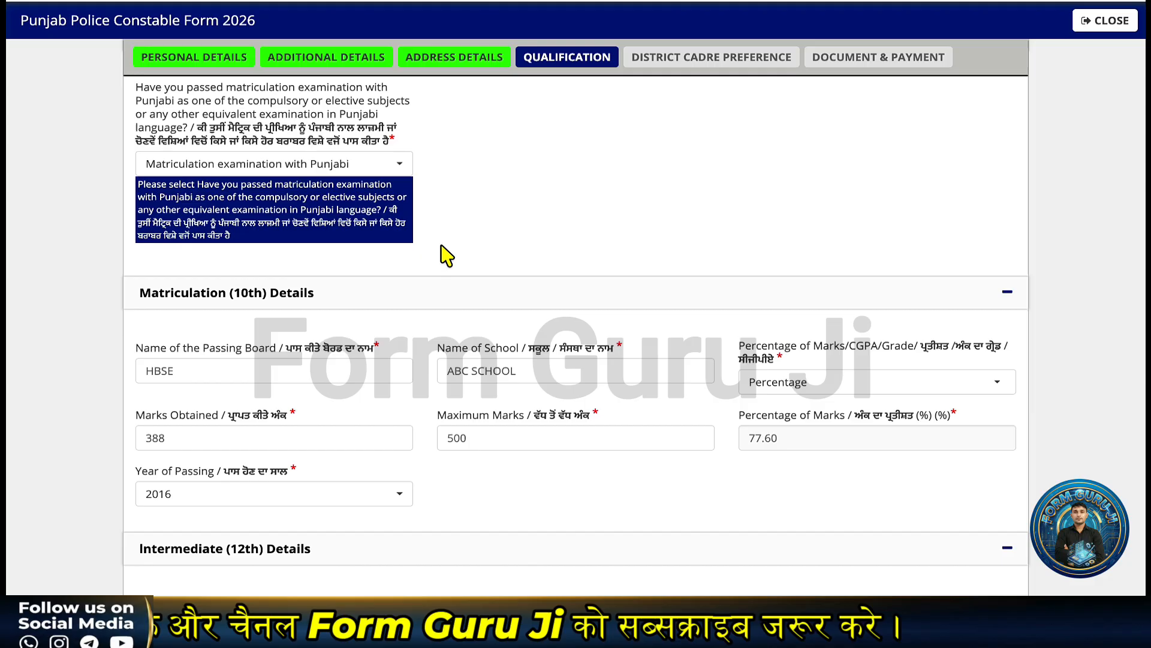
- Answer Yes to Punjabi in matriculation, course type Compulsory Subject in Matriculation, and confirm the save
{"action": "left_click", "coordinate": [286, 171]}
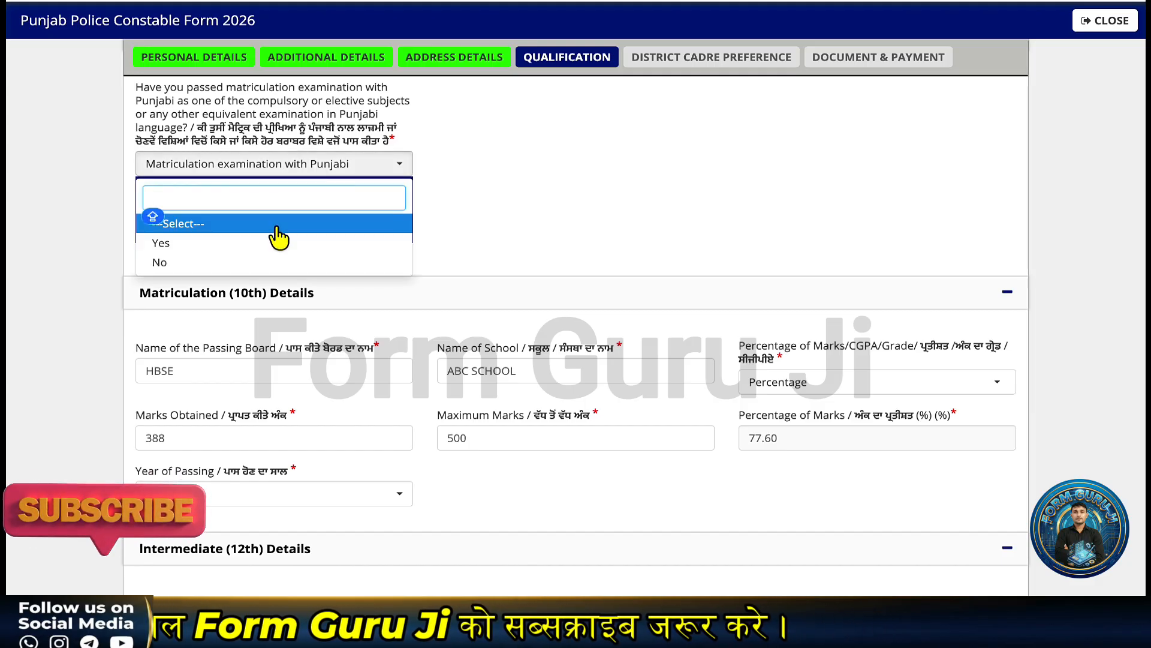
{"action": "left_click", "coordinate": [225, 243]}
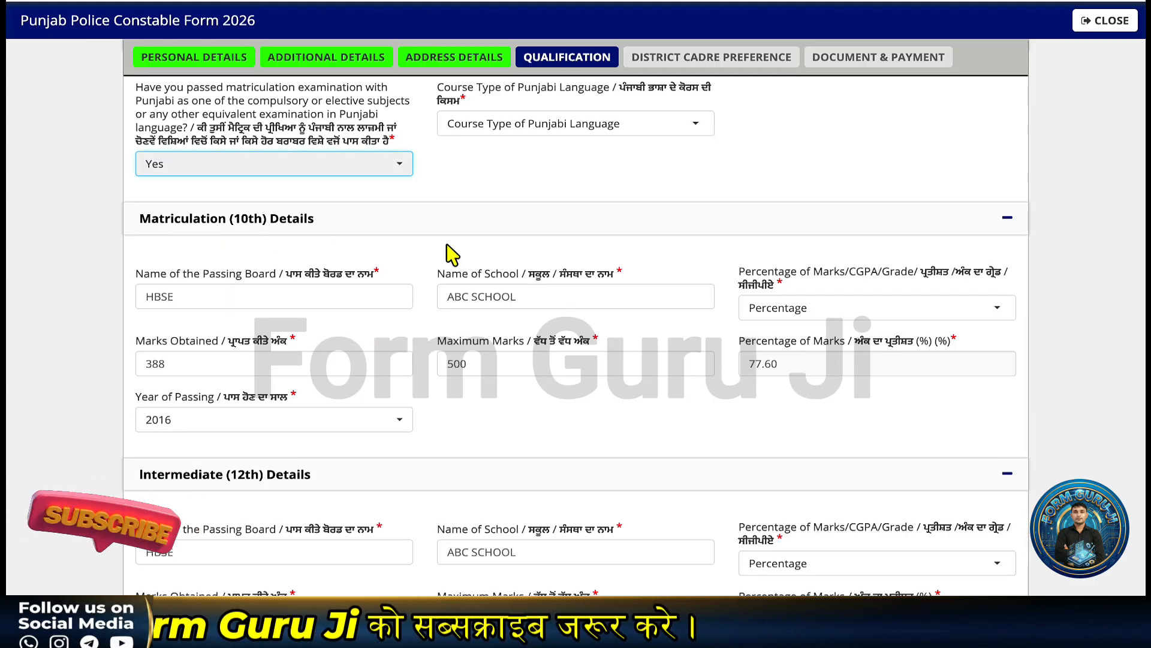
{"action": "left_click", "coordinate": [472, 252]}
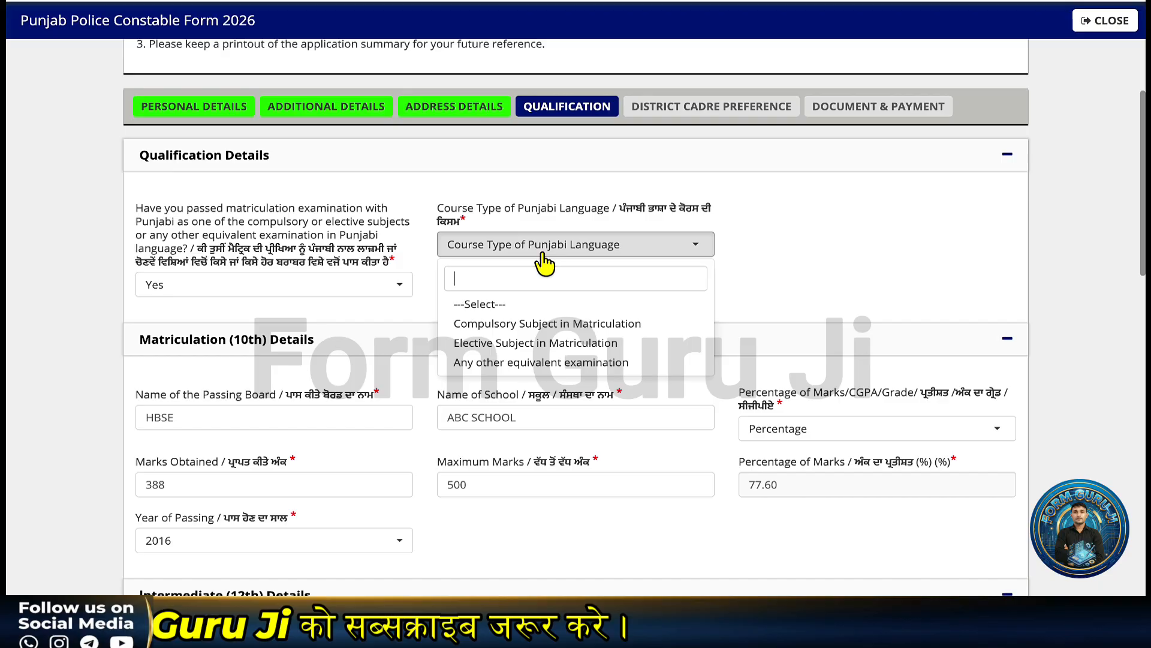
{"action": "left_click", "coordinate": [538, 324]}
{"action": "scroll", "coordinate": [716, 306], "scroll_direction": "down", "scroll_amount": 10}
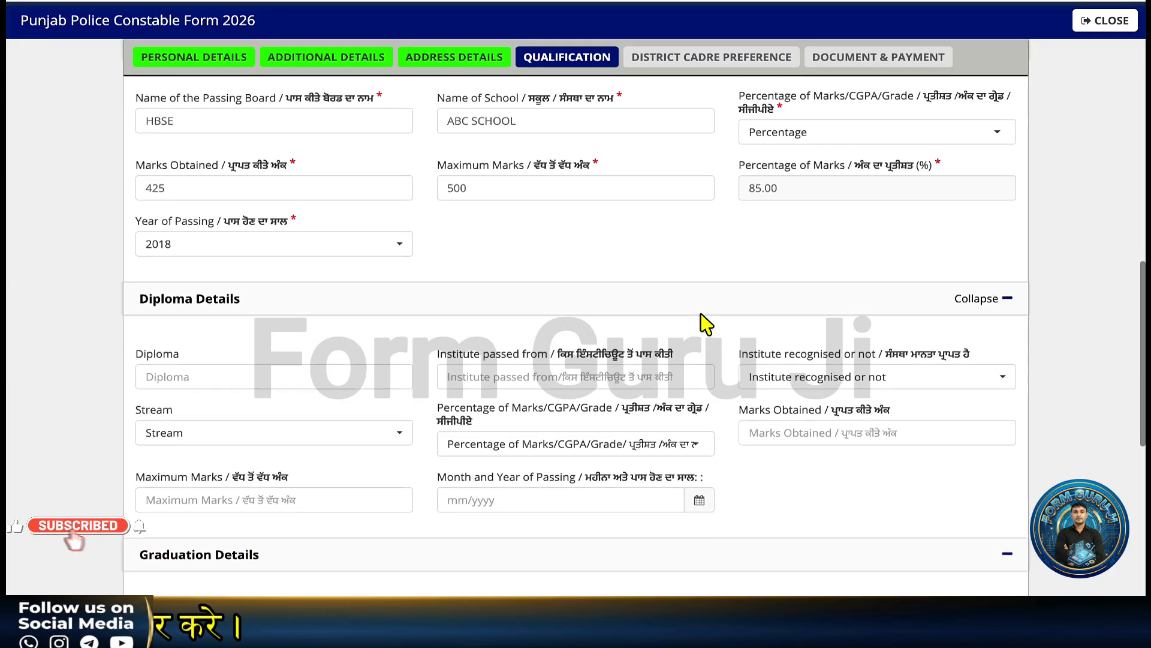
{"action": "scroll", "coordinate": [698, 338], "scroll_direction": "down", "scroll_amount": 7}
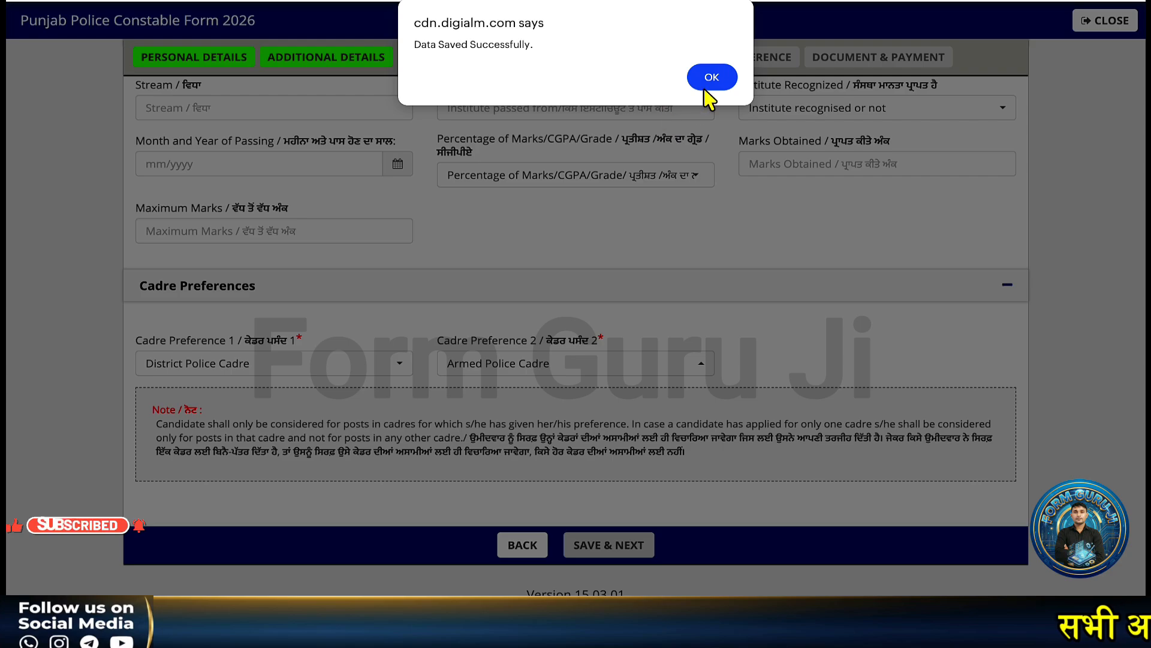
{"action": "left_click", "coordinate": [707, 87]}
- Set Barnala as the first district cadre preference
{"action": "scroll", "coordinate": [545, 290], "scroll_direction": "up", "scroll_amount": 2}
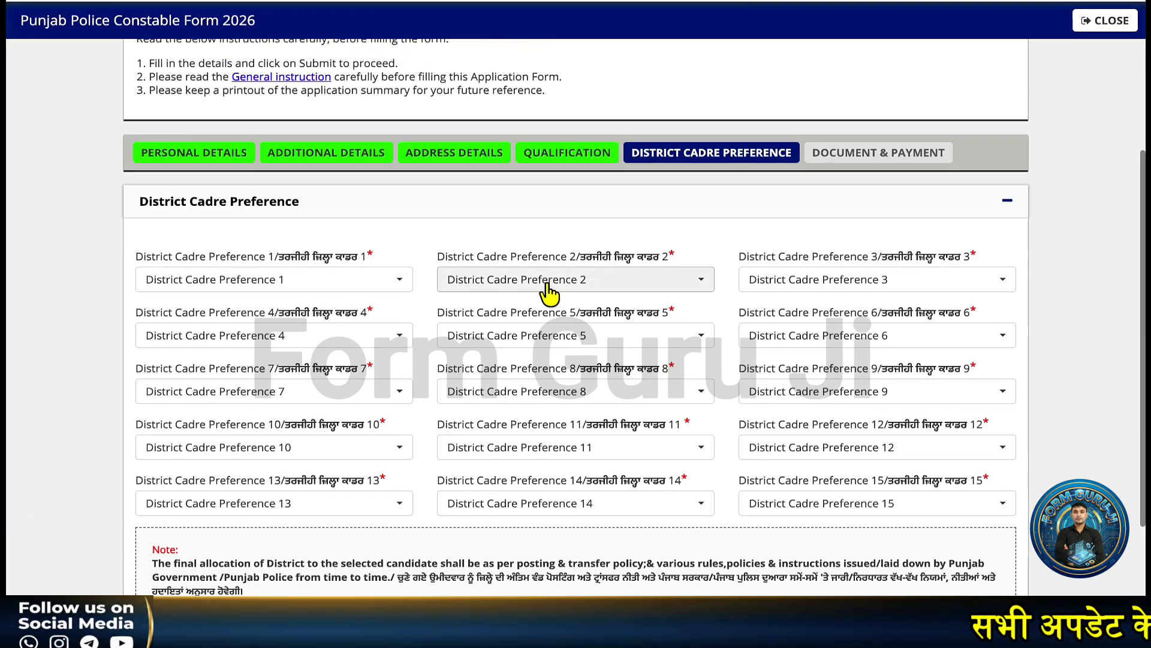
{"action": "scroll", "coordinate": [549, 292], "scroll_direction": "up", "scroll_amount": 2}
{"action": "scroll", "coordinate": [549, 293], "scroll_direction": "down", "scroll_amount": 1}
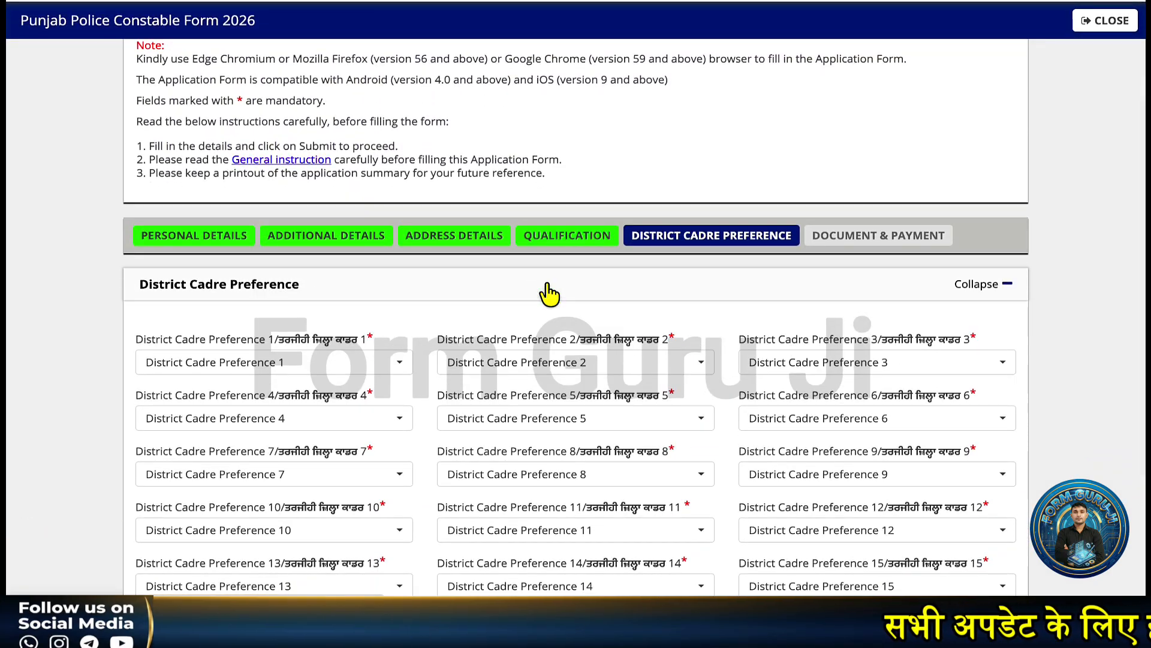
{"action": "scroll", "coordinate": [547, 291], "scroll_direction": "down", "scroll_amount": 1}
{"action": "scroll", "coordinate": [348, 303], "scroll_direction": "down", "scroll_amount": 1}
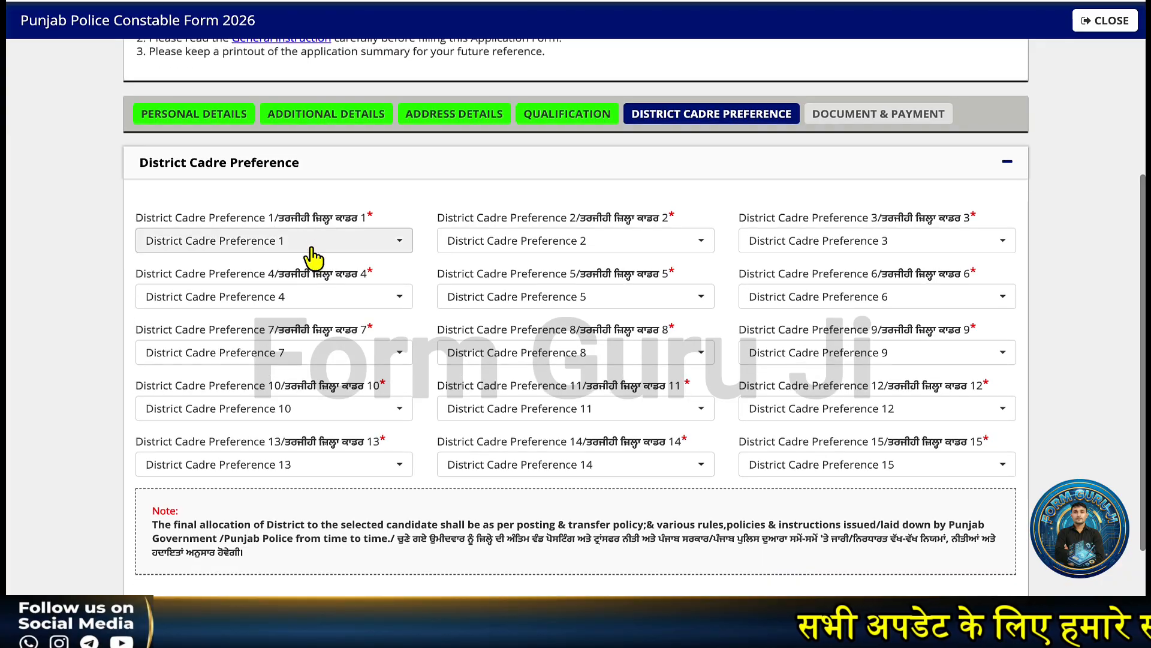
{"action": "left_click", "coordinate": [311, 255]}
{"action": "left_click", "coordinate": [222, 358]}
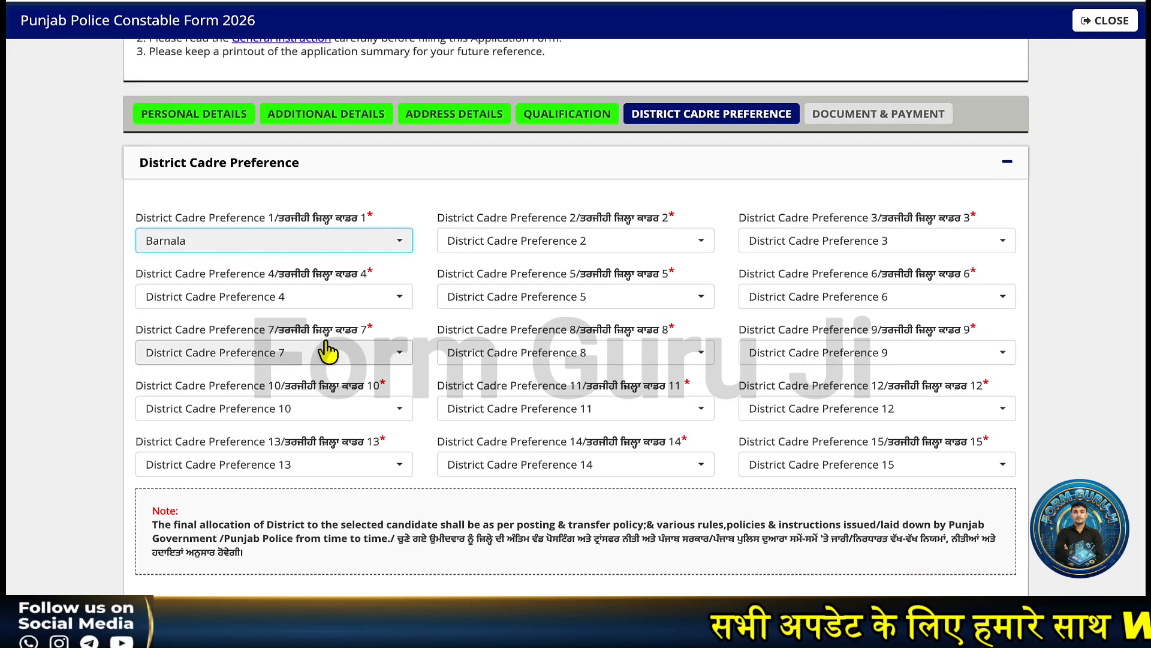
- Set Amritsar Commissionerate as the second district preference and save the district preferences
{"action": "left_click", "coordinate": [547, 246]}
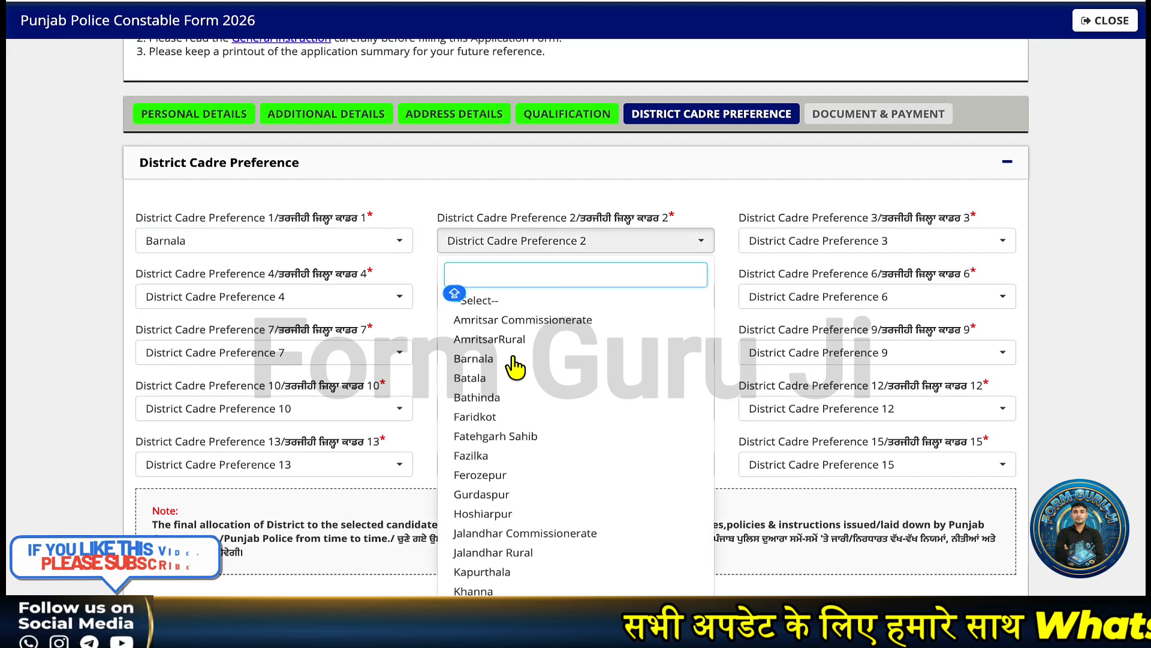
{"action": "left_click", "coordinate": [629, 240]}
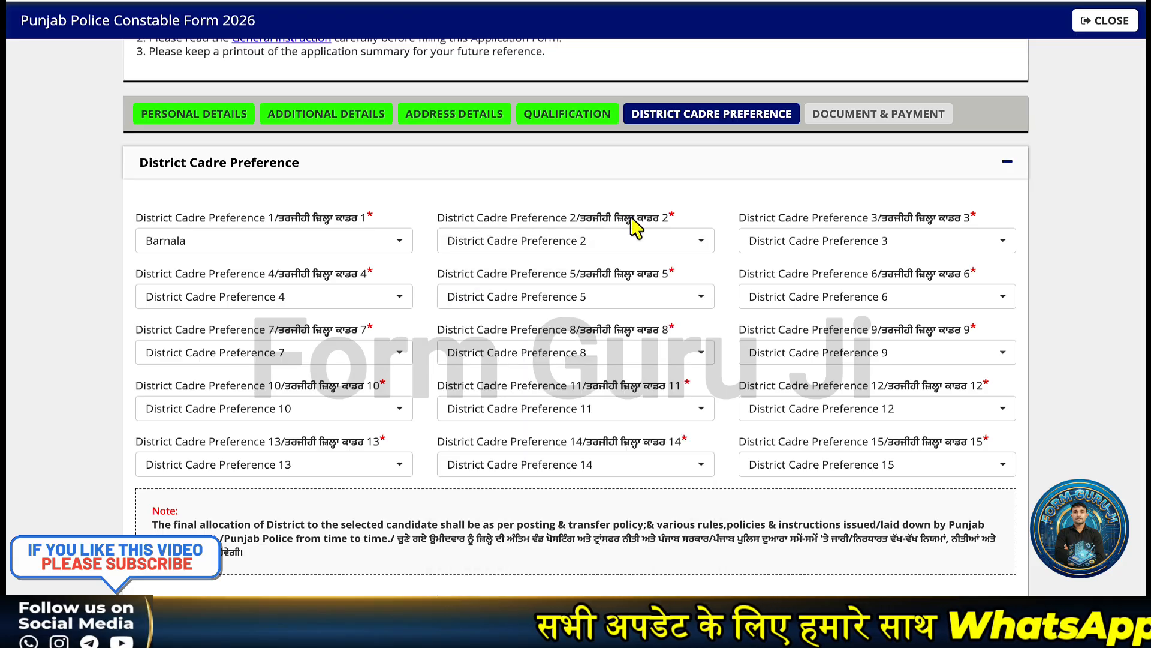
{"action": "left_click", "coordinate": [603, 241]}
{"action": "scroll", "coordinate": [597, 381], "scroll_direction": "down", "scroll_amount": 5}
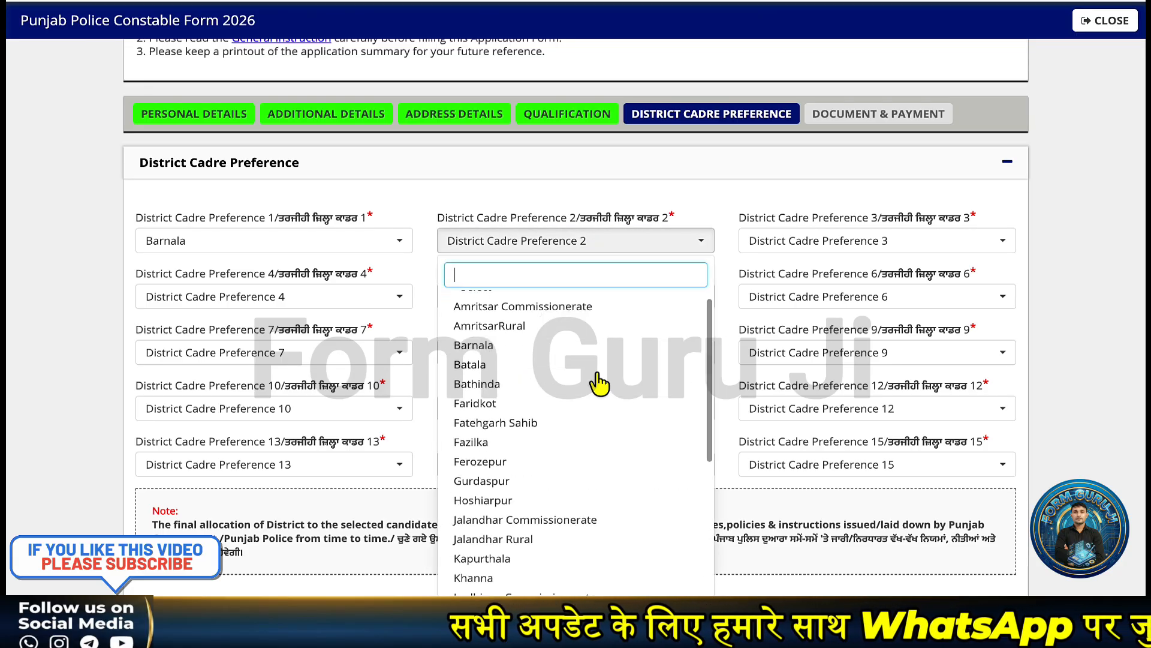
{"action": "scroll", "coordinate": [599, 383], "scroll_direction": "up", "scroll_amount": 5}
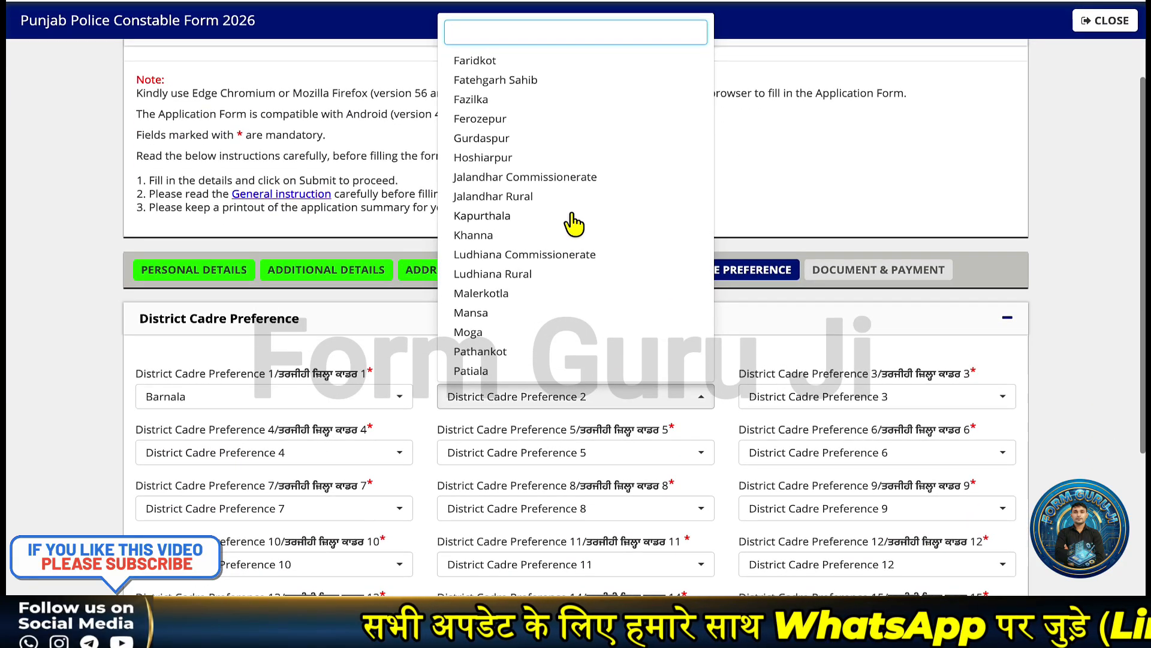
{"action": "scroll", "coordinate": [570, 210], "scroll_direction": "up", "scroll_amount": 3}
{"action": "left_click", "coordinate": [522, 76]}
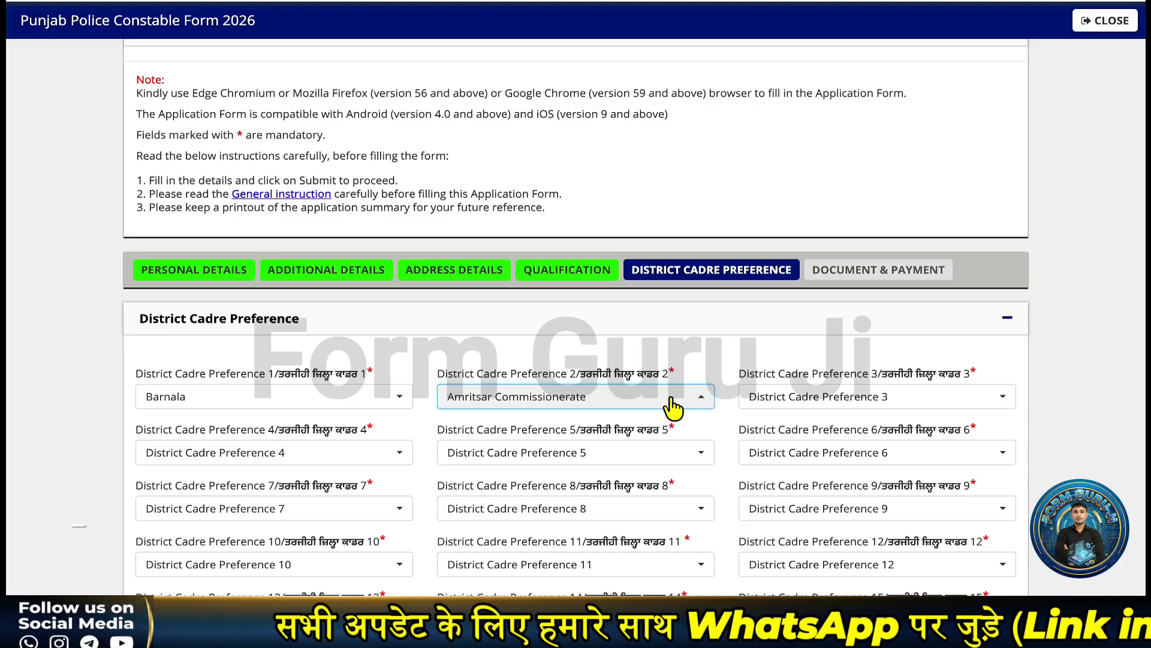
{"action": "scroll", "coordinate": [712, 412], "scroll_direction": "down", "scroll_amount": 2}
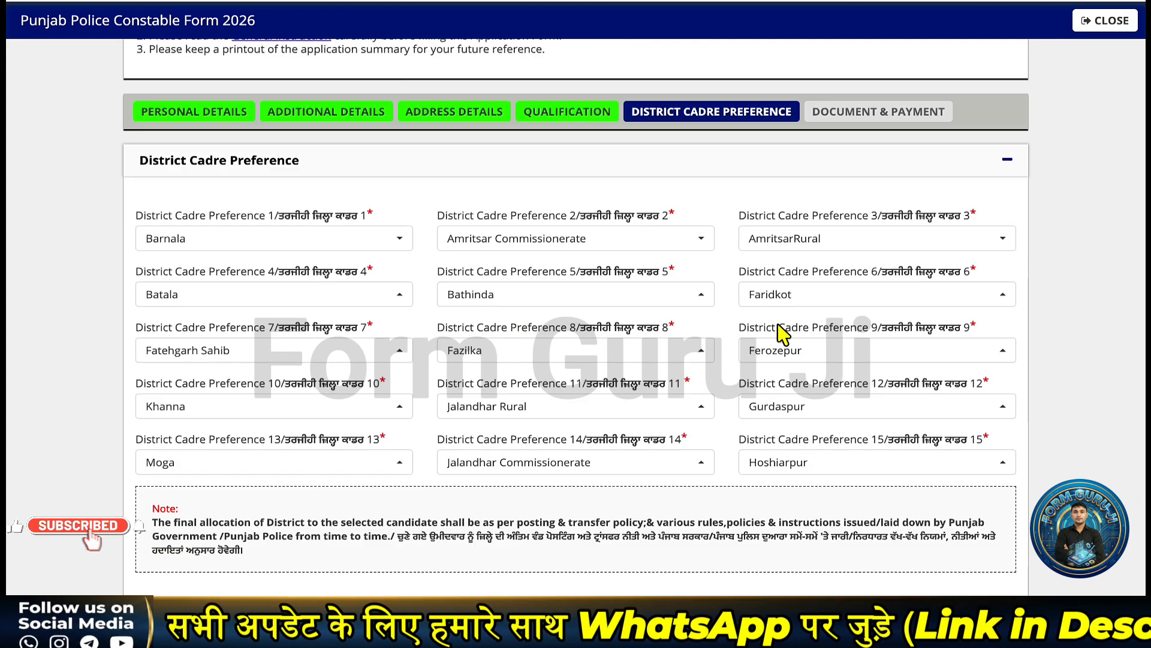
{"action": "scroll", "coordinate": [782, 331], "scroll_direction": "down", "scroll_amount": 1}
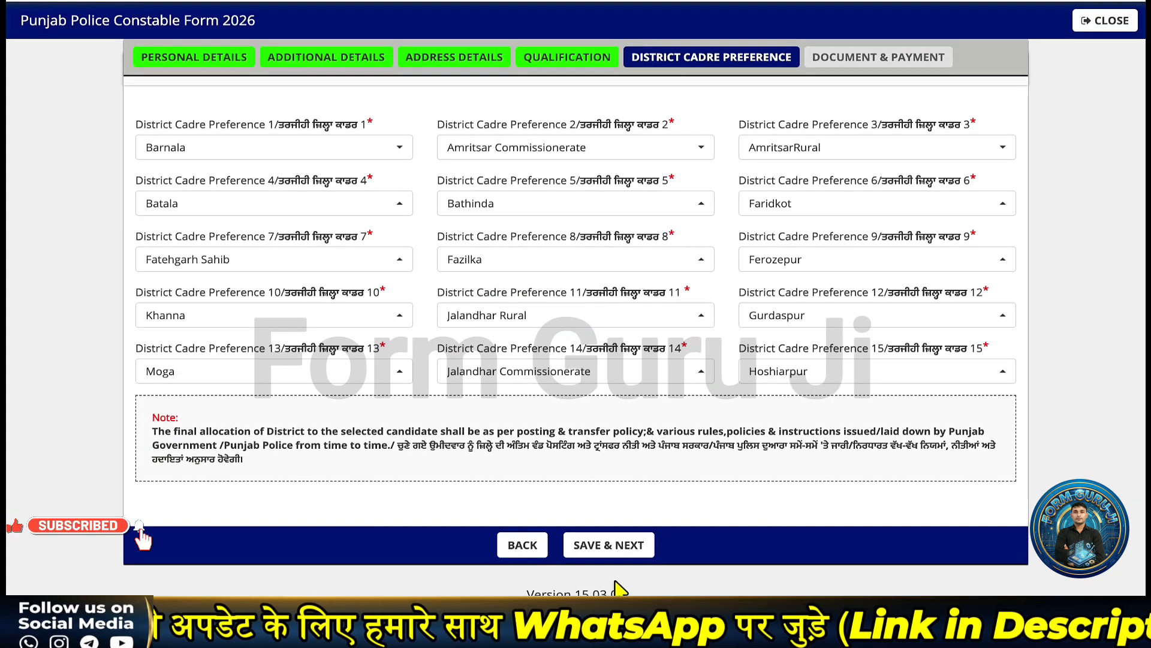
{"action": "left_click", "coordinate": [608, 545]}
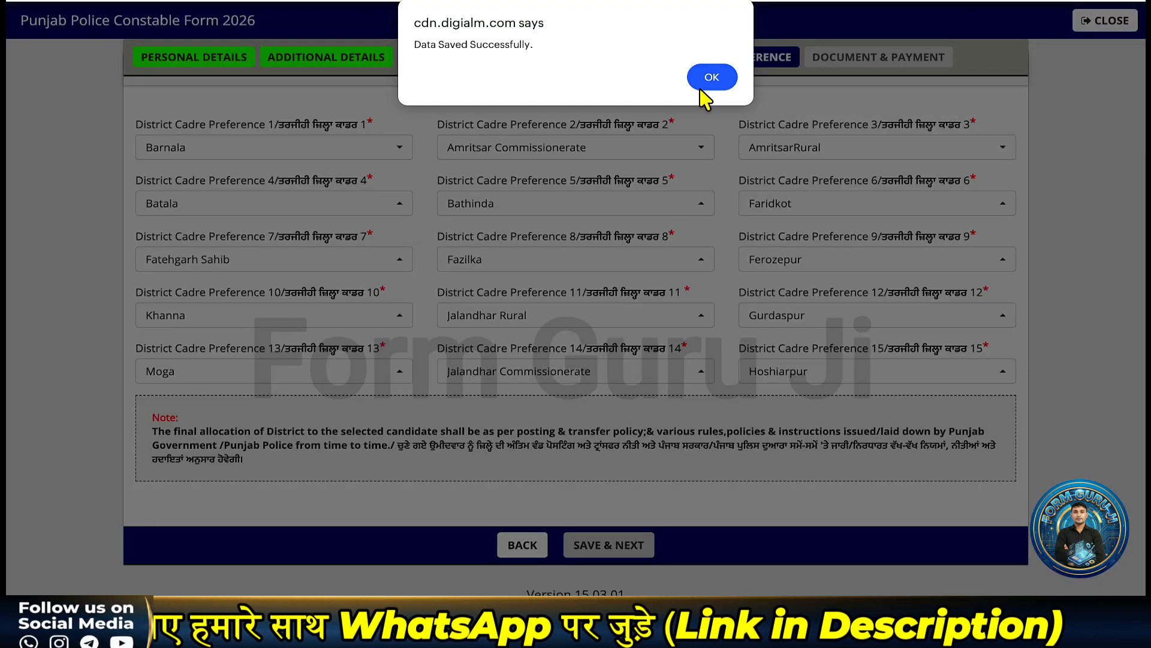
{"action": "left_click", "coordinate": [702, 87]}
- Review the Document & Payment step and start the passport-size photo upload
{"action": "scroll", "coordinate": [635, 442], "scroll_direction": "down", "scroll_amount": 15}
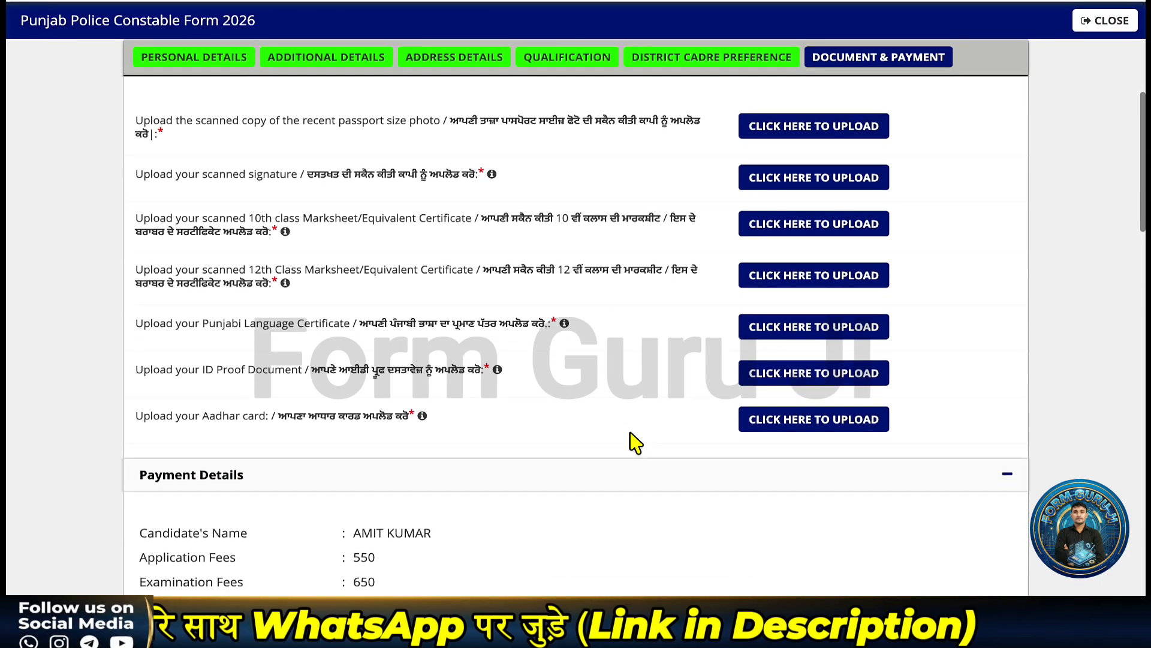
{"action": "scroll", "coordinate": [635, 443], "scroll_direction": "up", "scroll_amount": 9}
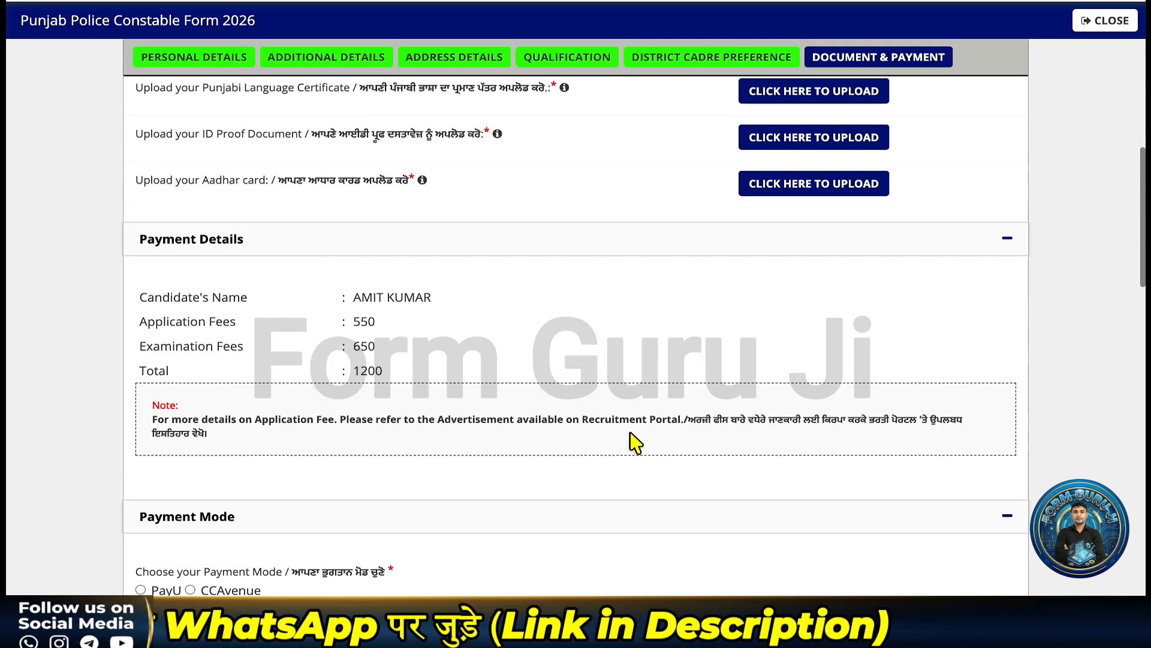
{"action": "scroll", "coordinate": [636, 443], "scroll_direction": "up", "scroll_amount": 3}
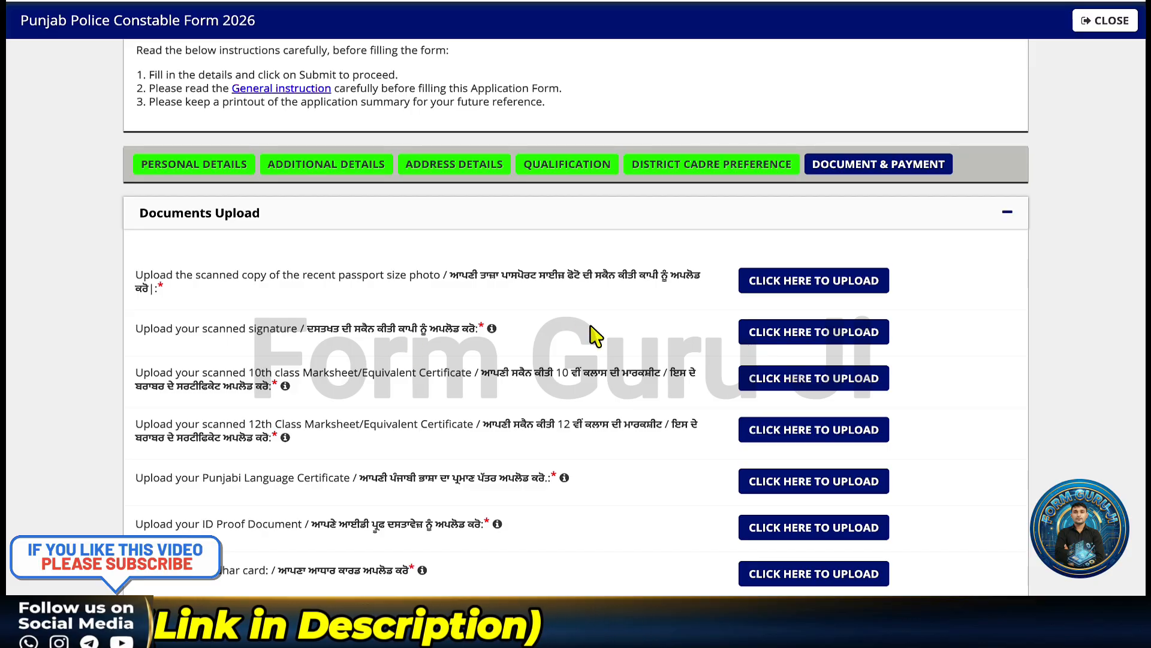
{"action": "left_click", "coordinate": [772, 289]}
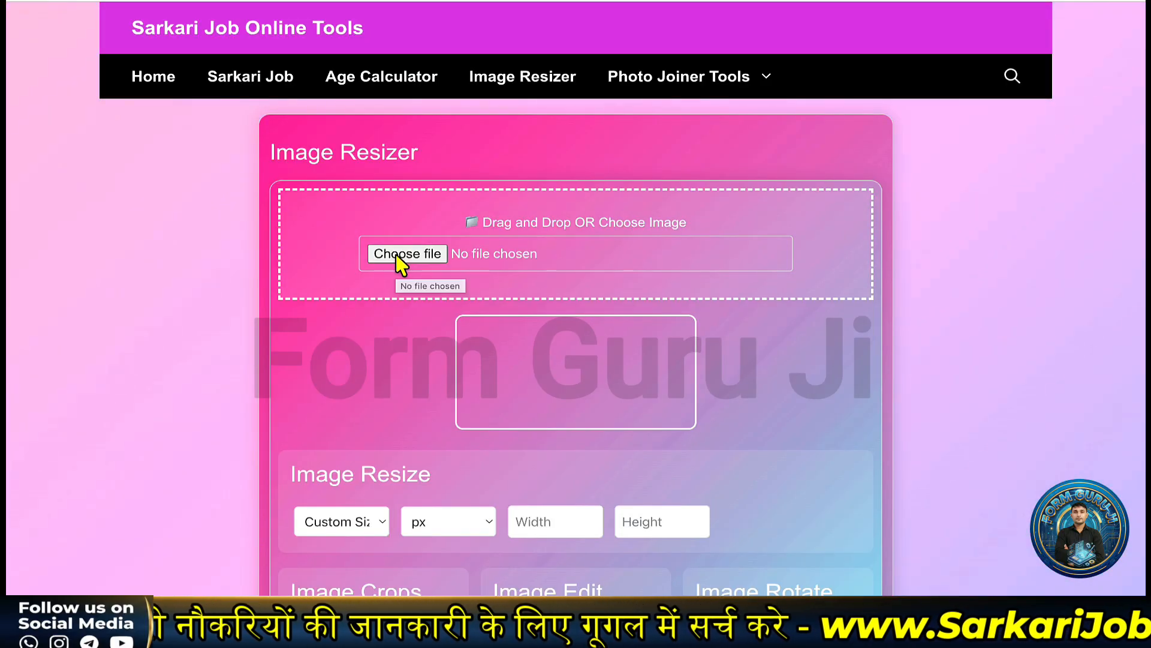
- Load 44.jpg into the resizer and set its size to 3.5×4.5cm
{"action": "left_click", "coordinate": [399, 262]}
{"action": "double_click", "coordinate": [414, 252]}
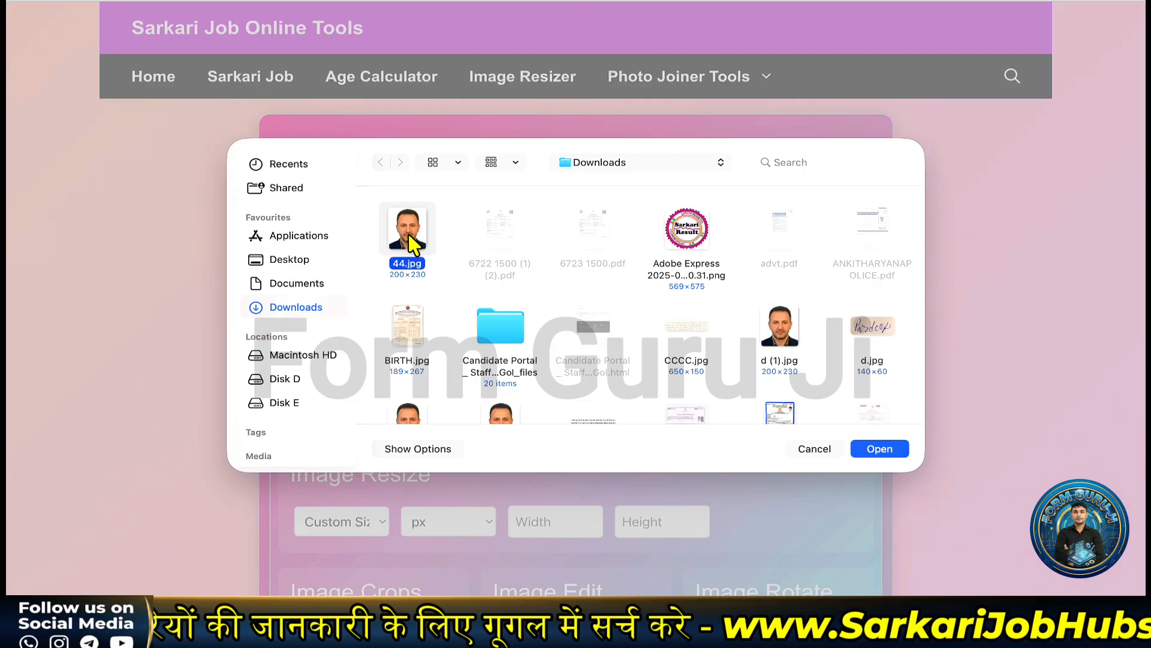
{"action": "scroll", "coordinate": [443, 324], "scroll_direction": "down", "scroll_amount": 4}
{"action": "left_click", "coordinate": [358, 335]}
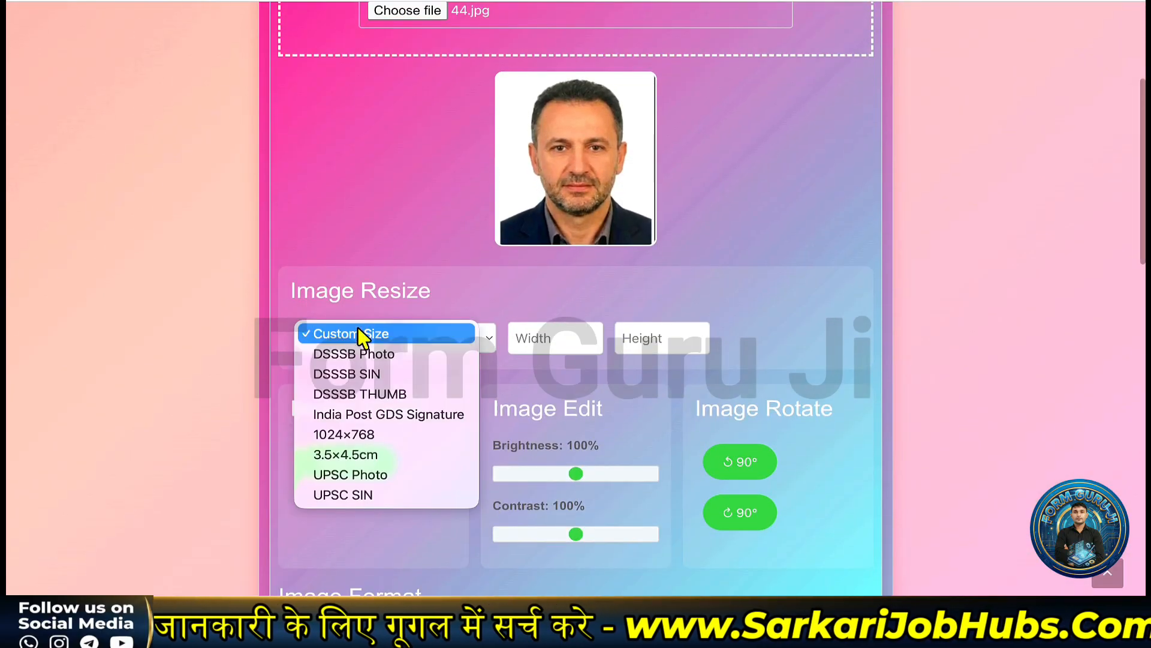
{"action": "left_click", "coordinate": [358, 456]}
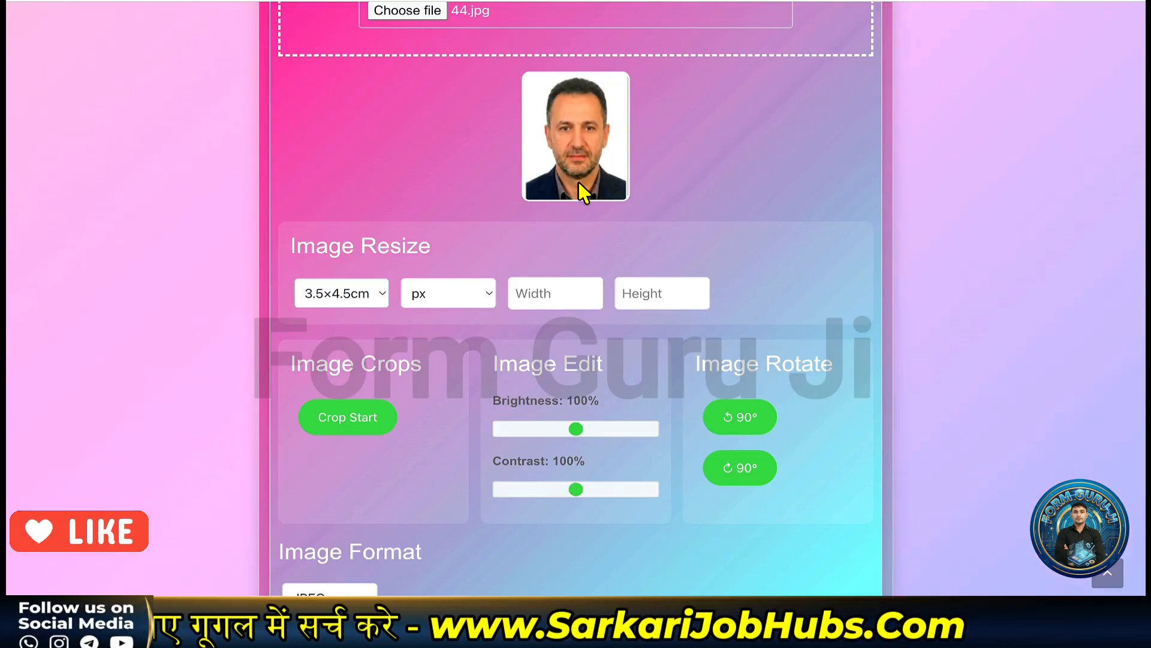
- Set the target file size to 150 KB and download the resized photo
{"action": "scroll", "coordinate": [431, 188], "scroll_direction": "down", "scroll_amount": 6}
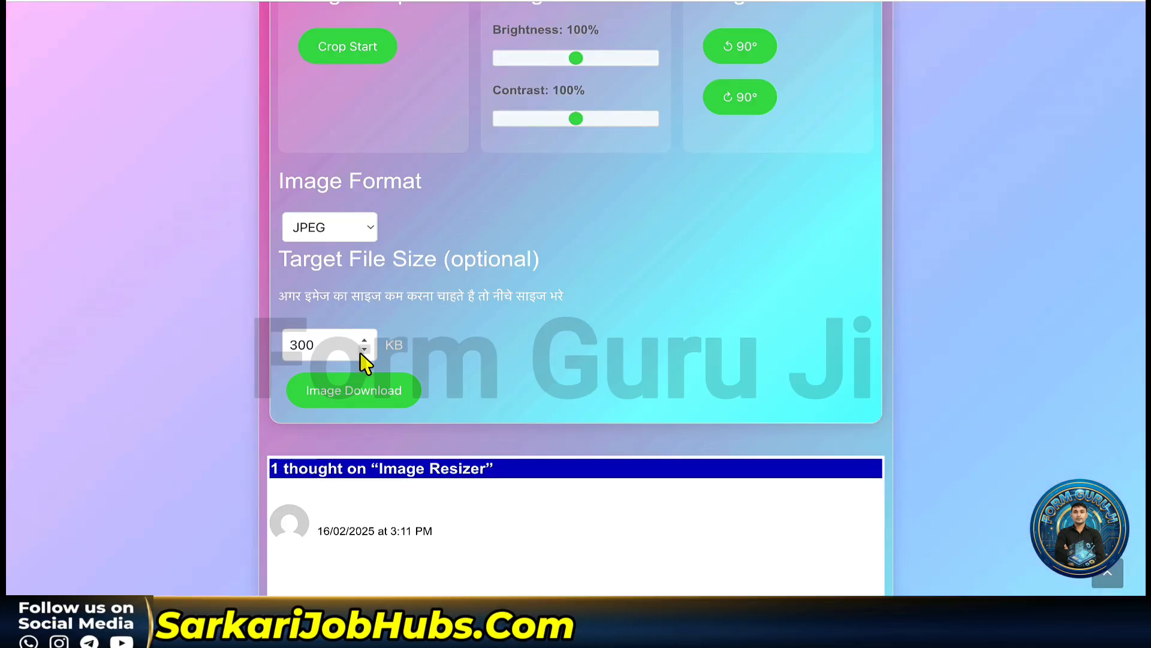
{"action": "left_click_drag", "start_coordinate": [336, 347], "coordinate": [253, 343]}
{"action": "type", "text": "150"}
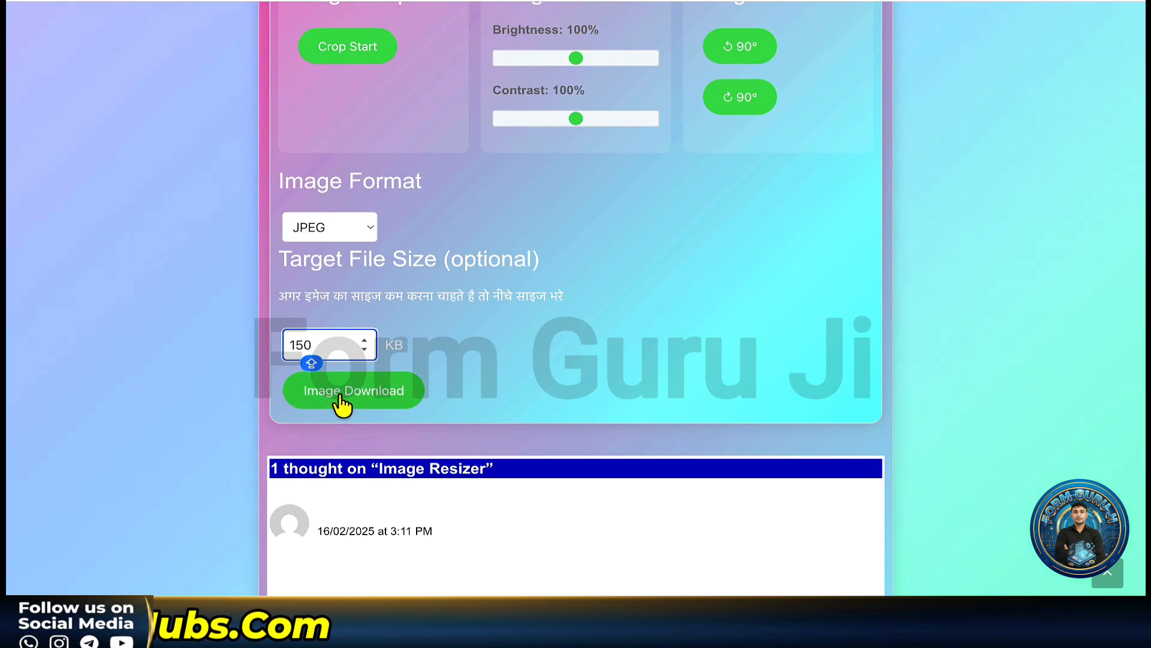
{"action": "left_click", "coordinate": [339, 397]}
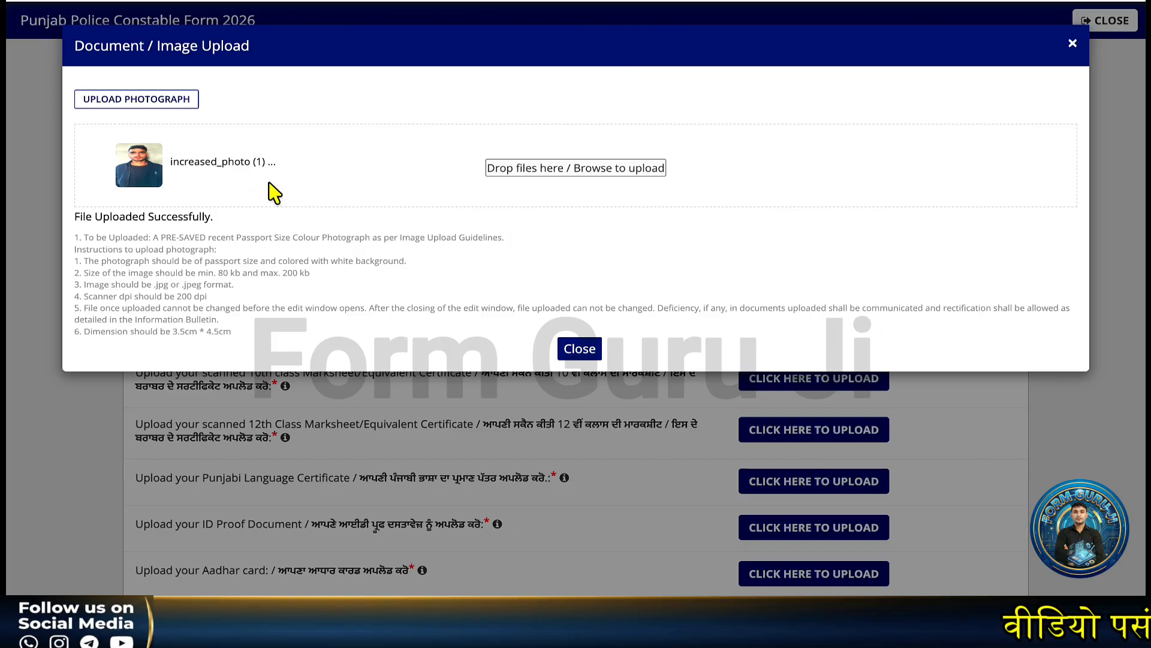
- Close the photo success dialog, then upload the signature and 10th class marksheet
{"action": "left_click", "coordinate": [571, 351]}
{"action": "scroll", "coordinate": [566, 265], "scroll_direction": "down", "scroll_amount": 1}
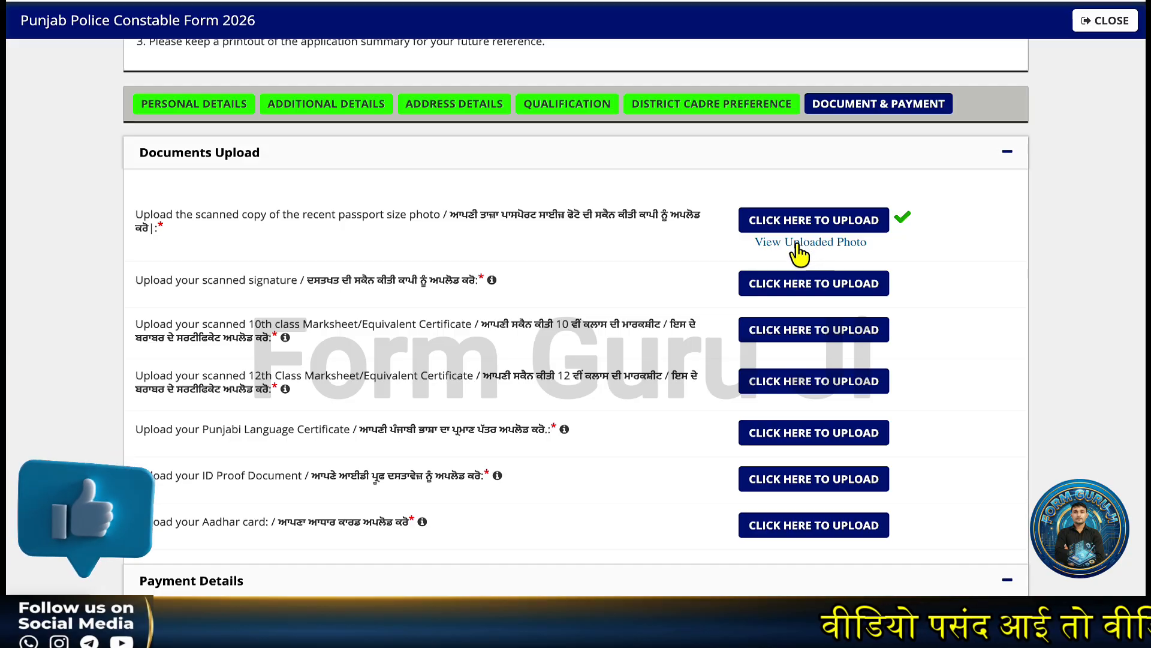
{"action": "left_click", "coordinate": [773, 295]}
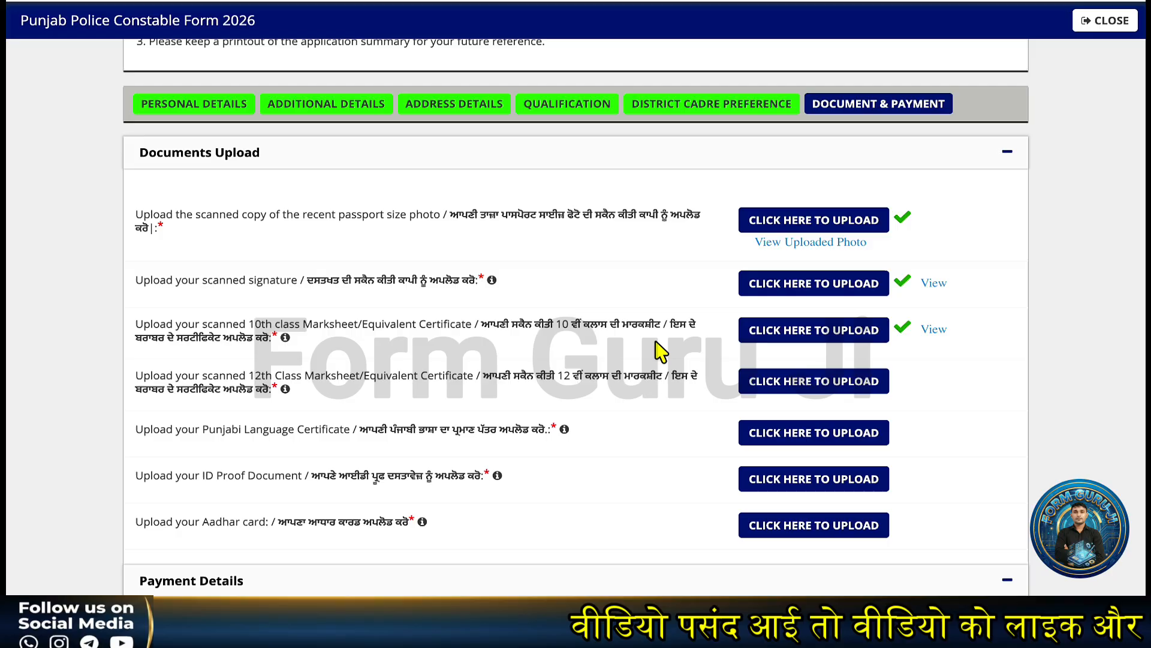
{"action": "scroll", "coordinate": [660, 351], "scroll_direction": "down", "scroll_amount": 1}
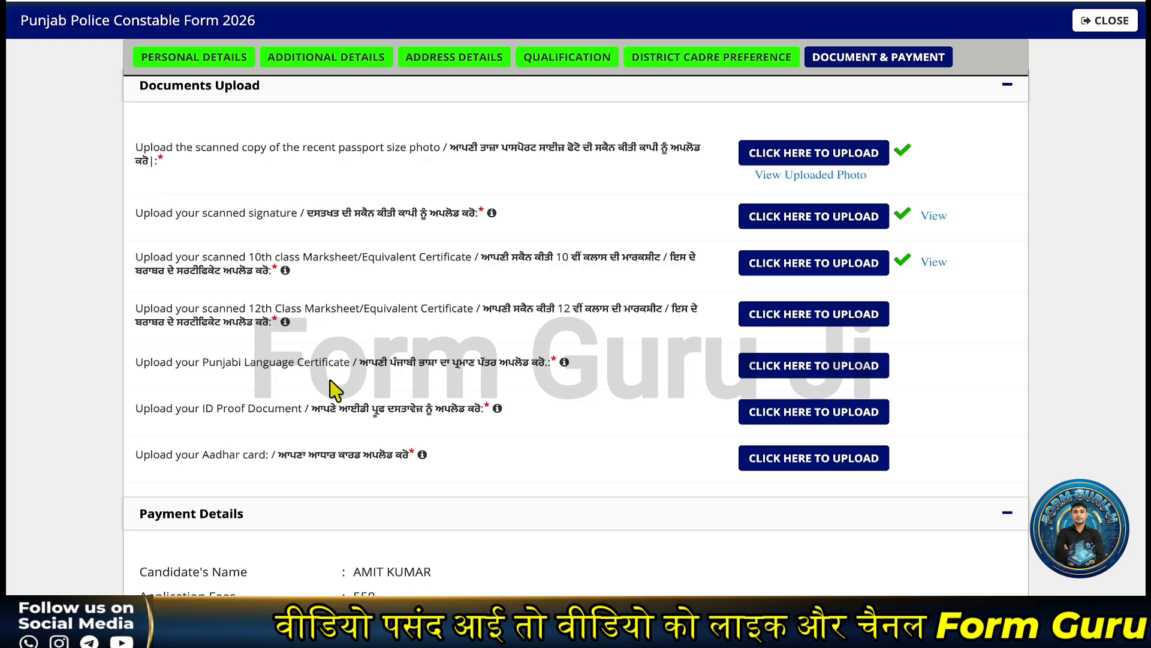
{"action": "scroll", "coordinate": [331, 391], "scroll_direction": "down", "scroll_amount": 1}
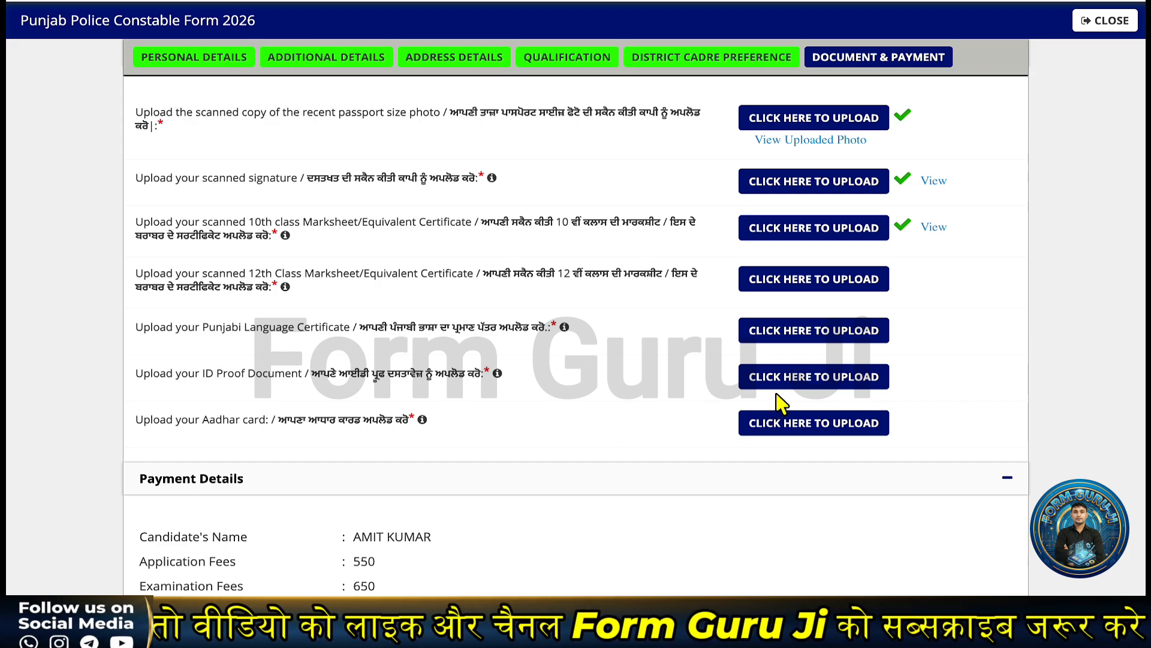
- Choose PayU as the payment mode
{"action": "scroll", "coordinate": [658, 428], "scroll_direction": "down", "scroll_amount": 5}
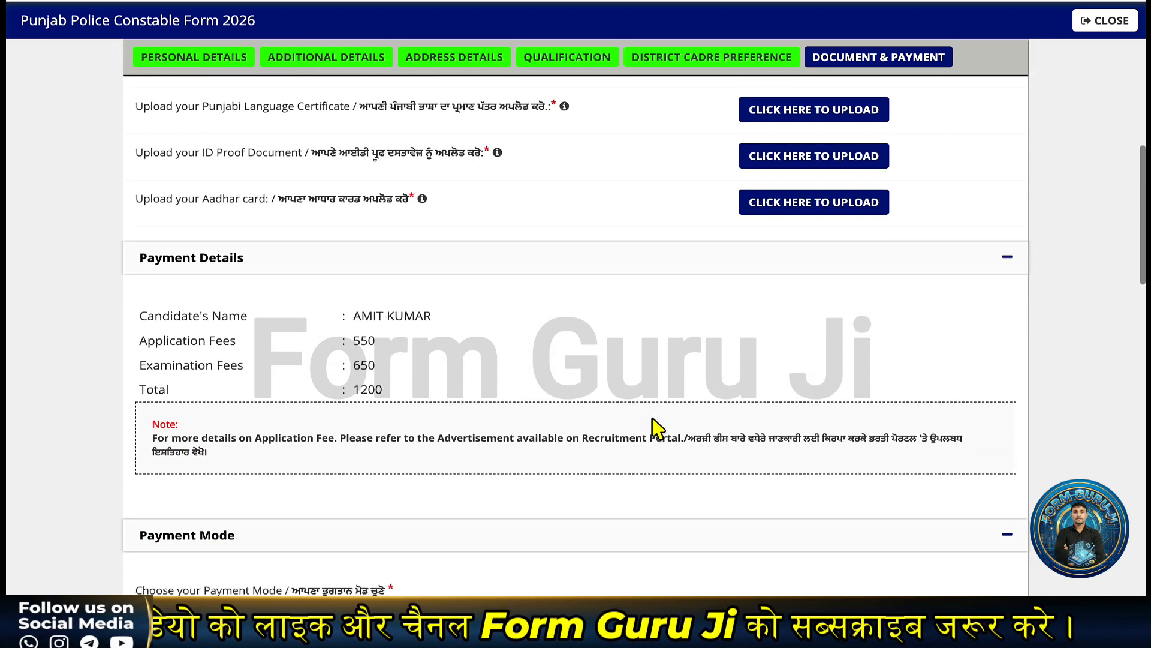
{"action": "scroll", "coordinate": [657, 429], "scroll_direction": "down", "scroll_amount": 5}
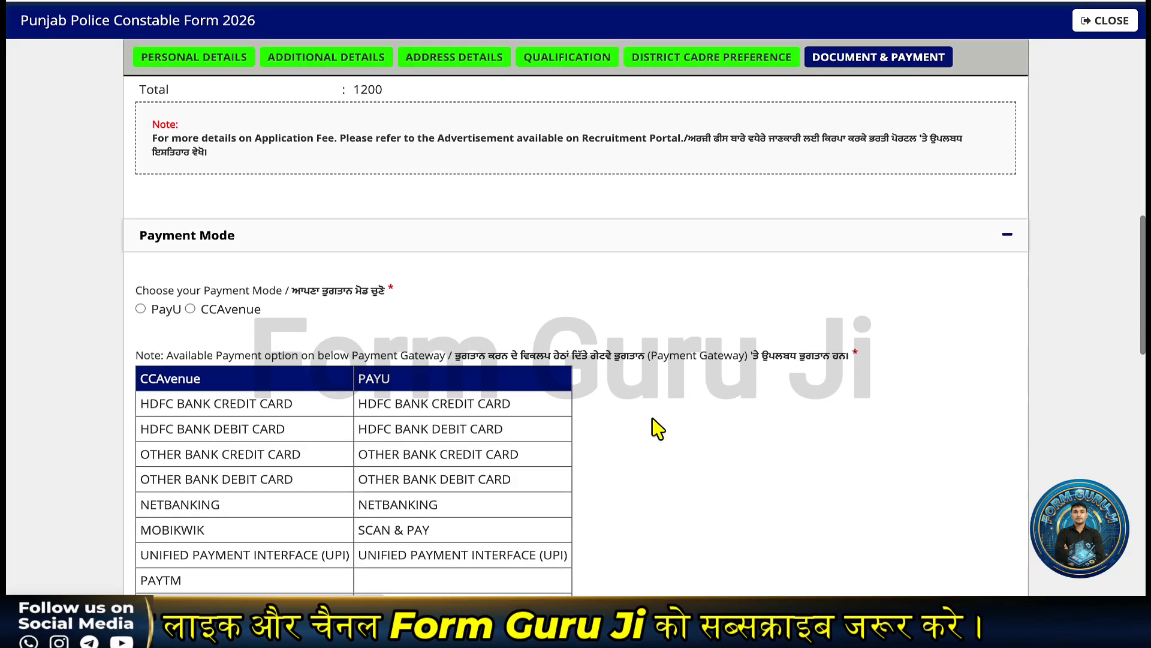
{"action": "scroll", "coordinate": [658, 429], "scroll_direction": "down", "scroll_amount": 2}
{"action": "scroll", "coordinate": [658, 429], "scroll_direction": "up", "scroll_amount": 1}
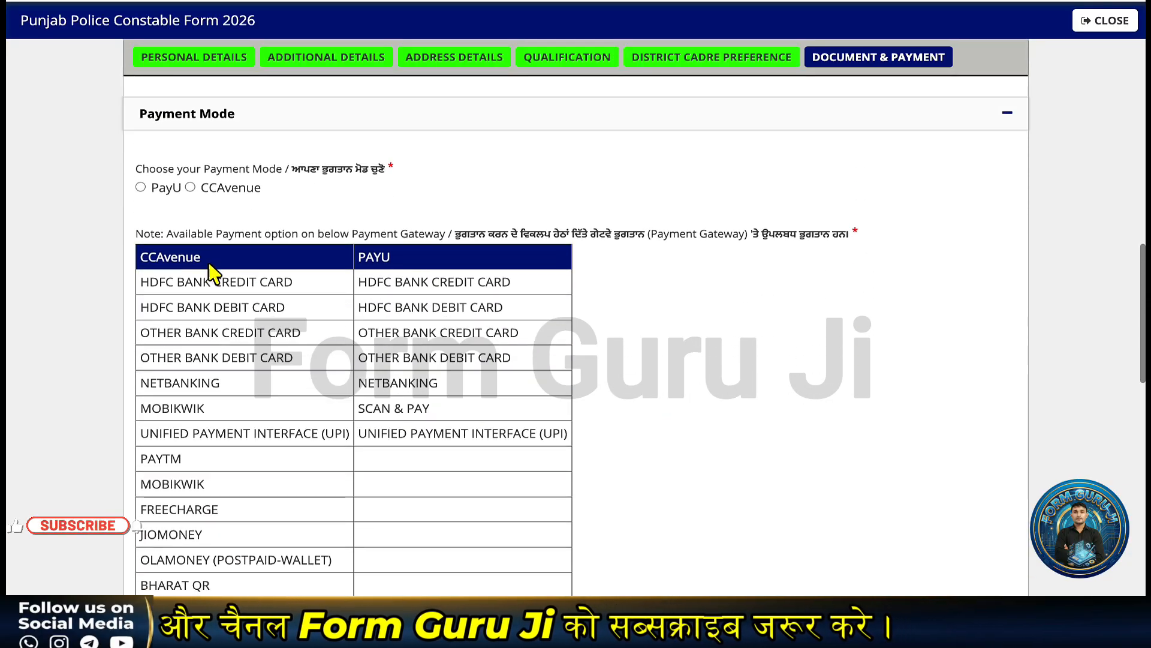
{"action": "left_click", "coordinate": [141, 188]}
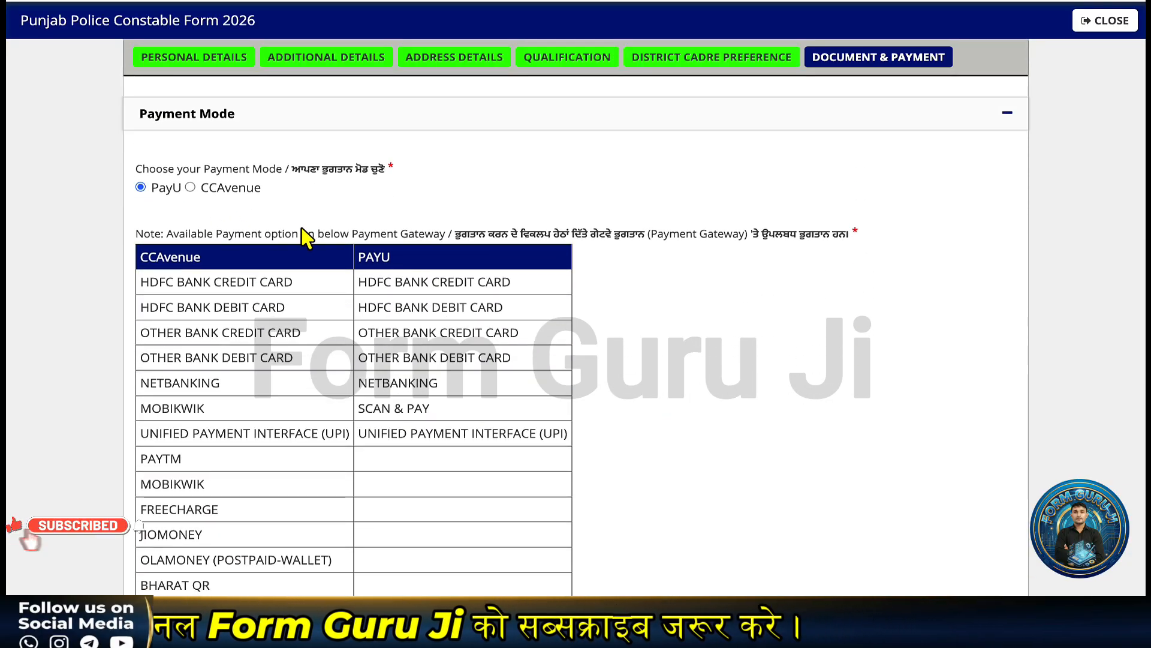
- Tick every declaration: genuine documents, no disruption, true information, substance test, previewed application
{"action": "scroll", "coordinate": [328, 279], "scroll_direction": "down", "scroll_amount": 8}
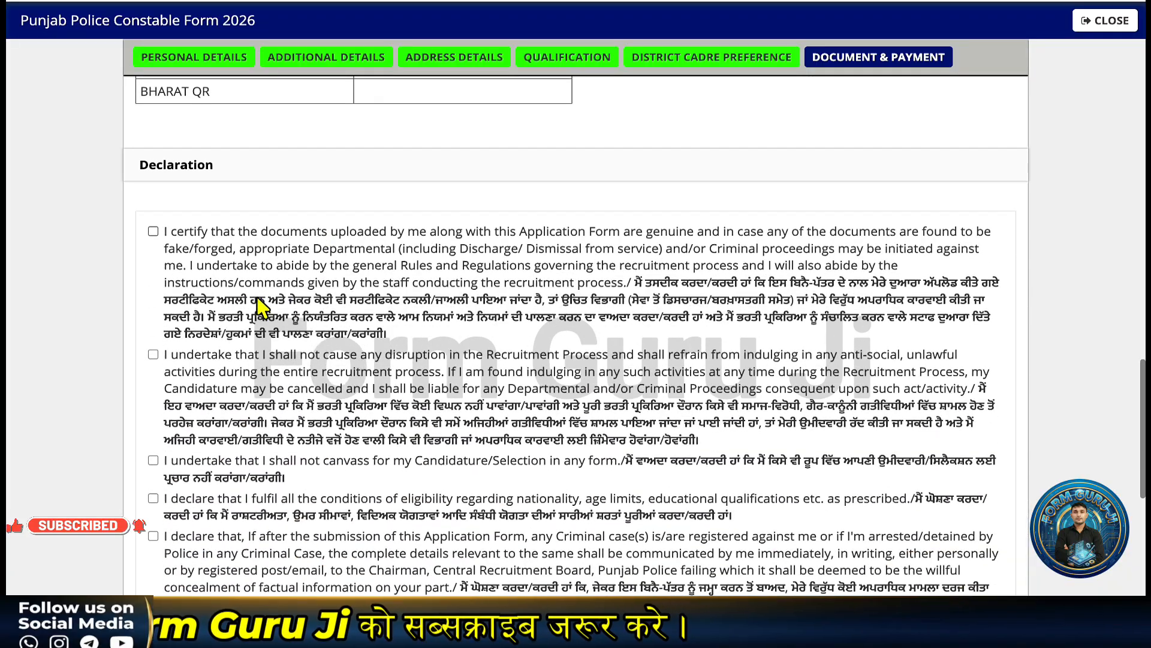
{"action": "left_click", "coordinate": [154, 231]}
{"action": "left_click", "coordinate": [153, 354]}
{"action": "scroll", "coordinate": [157, 367], "scroll_direction": "down", "scroll_amount": 3}
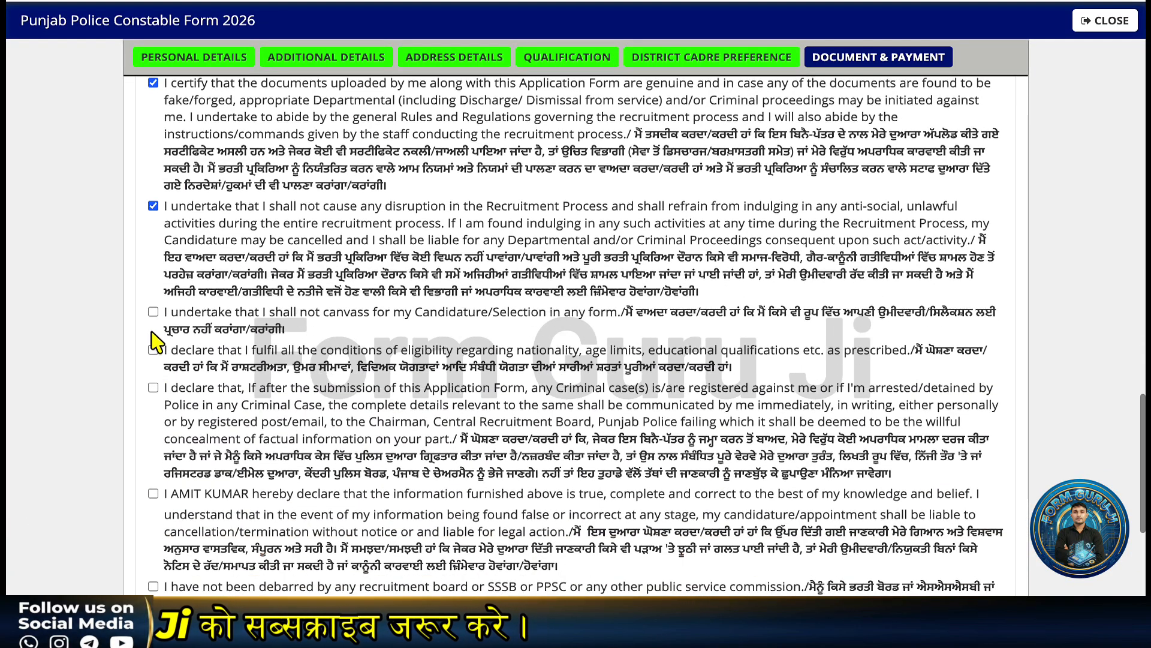
{"action": "left_click", "coordinate": [154, 388]}
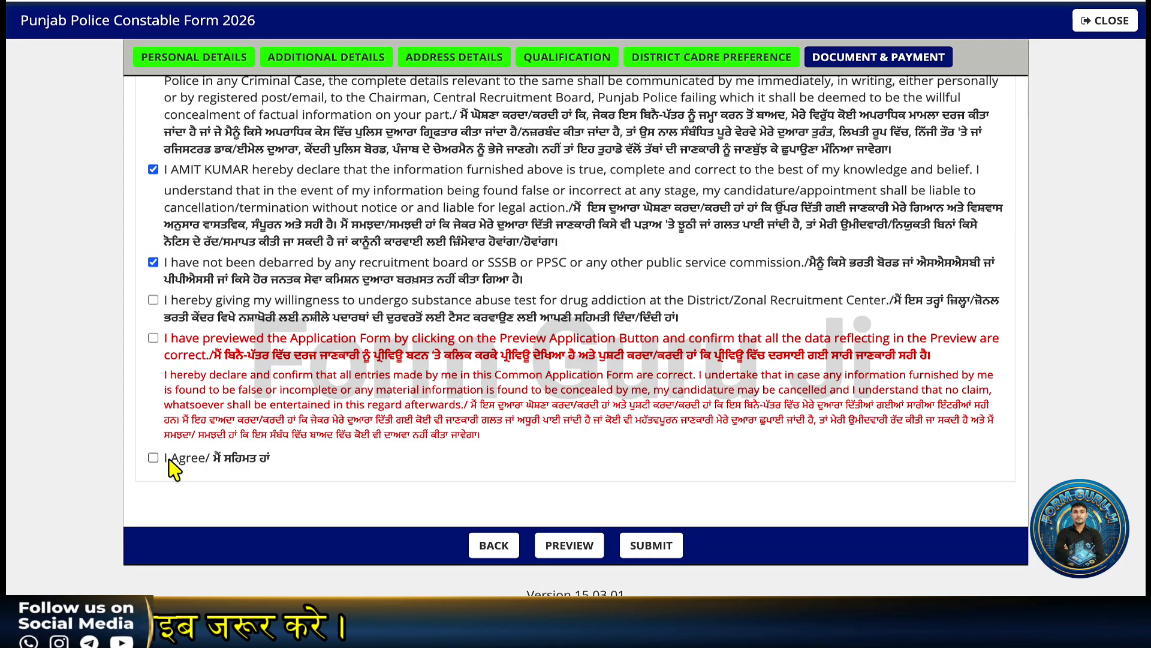
{"action": "left_click", "coordinate": [154, 299]}
{"action": "left_click", "coordinate": [154, 338]}
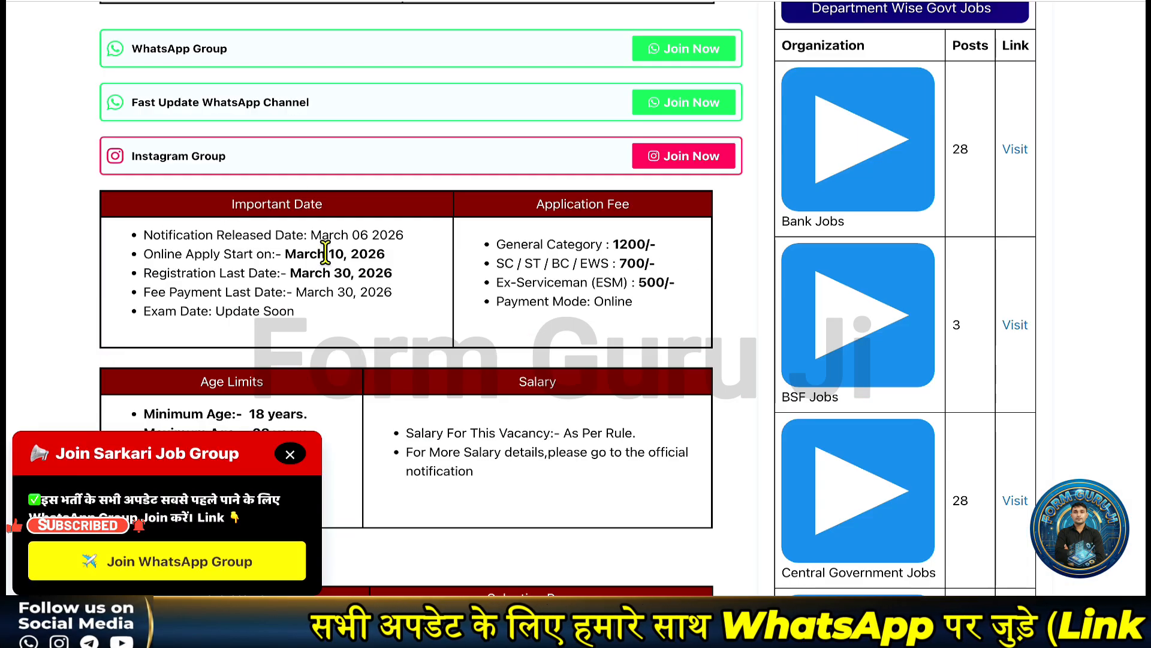
- Dismiss the Join Sarkari Job Group popup and return to the article's top
{"action": "scroll", "coordinate": [328, 252], "scroll_direction": "up", "scroll_amount": 1}
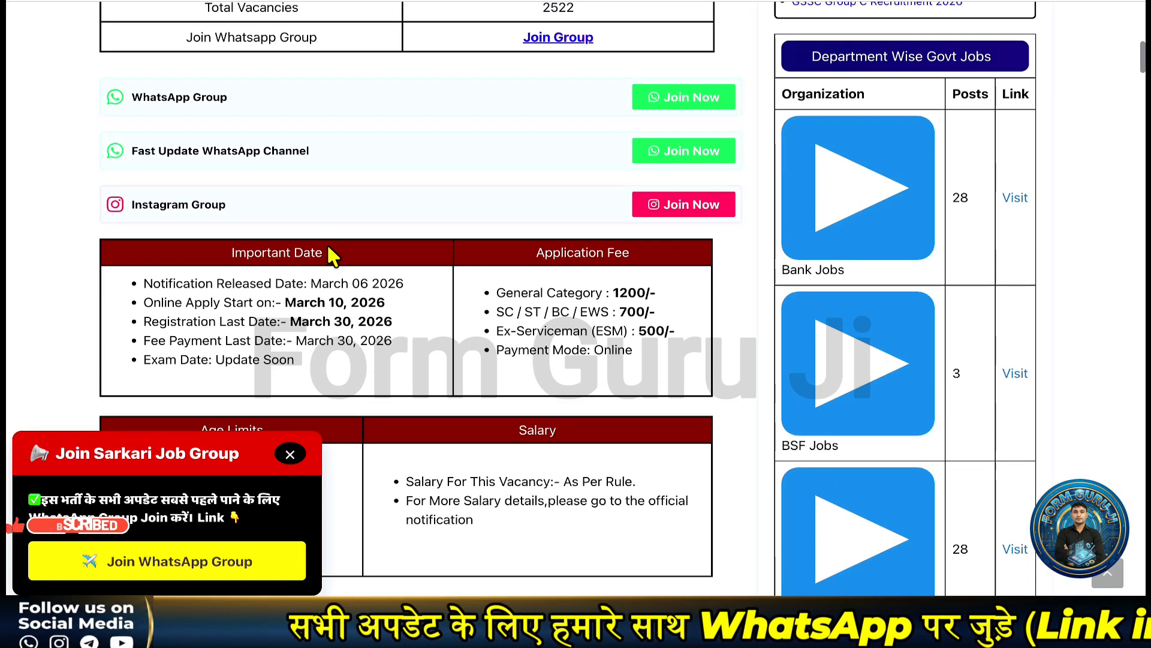
{"action": "left_click", "coordinate": [291, 453]}
{"action": "scroll", "coordinate": [315, 399], "scroll_direction": "up", "scroll_amount": 1}
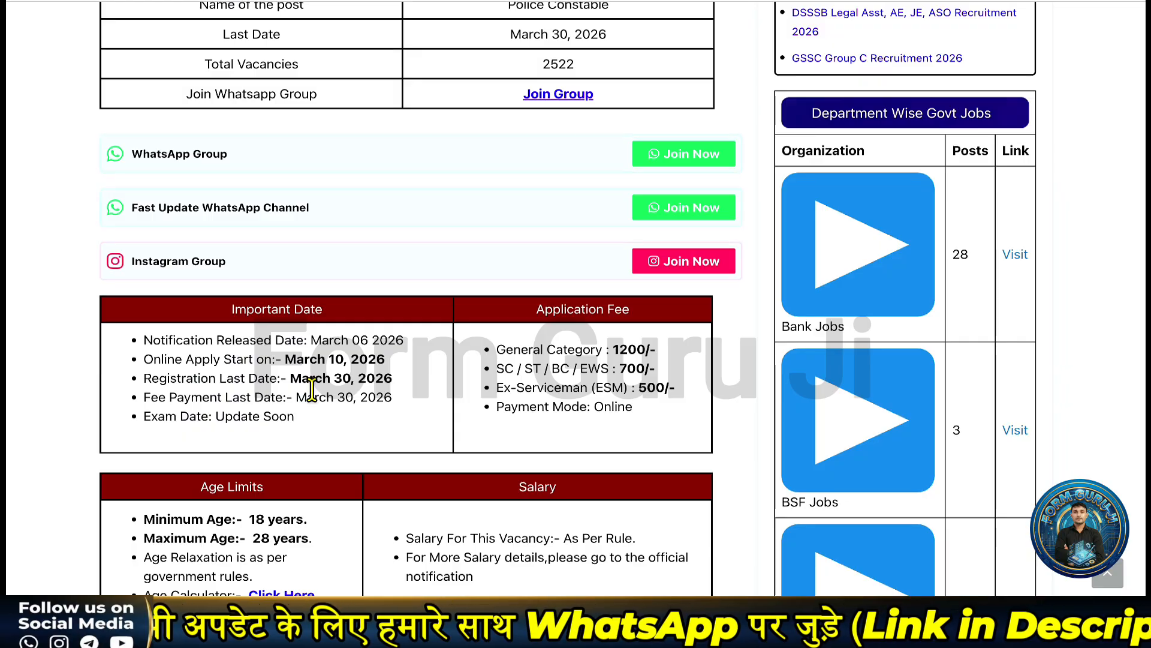
{"action": "scroll", "coordinate": [312, 390], "scroll_direction": "up", "scroll_amount": 5}
{"action": "scroll", "coordinate": [312, 389], "scroll_direction": "up", "scroll_amount": 1}
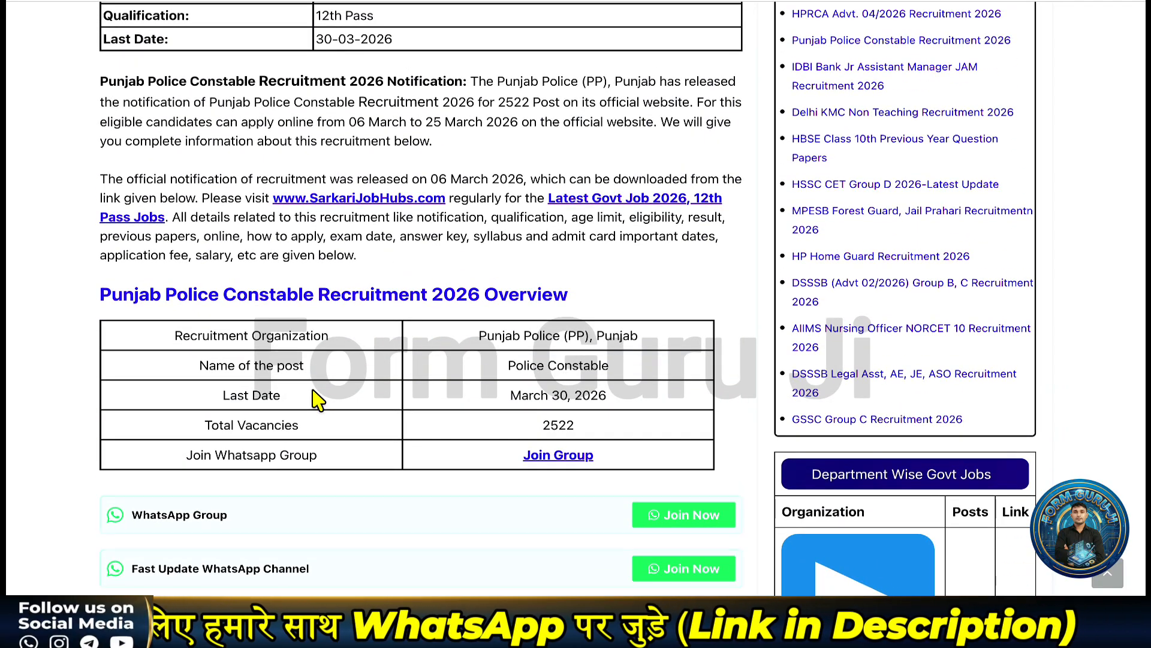
{"action": "scroll", "coordinate": [315, 399], "scroll_direction": "up", "scroll_amount": 3}
{"action": "scroll", "coordinate": [314, 399], "scroll_direction": "down", "scroll_amount": 1}
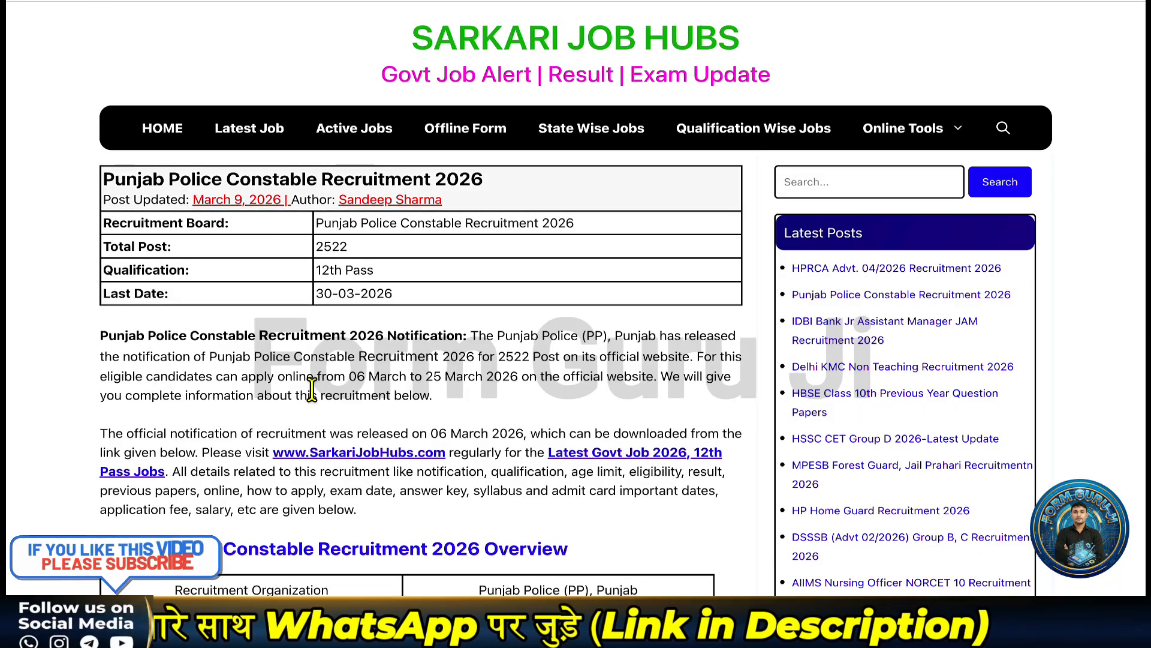